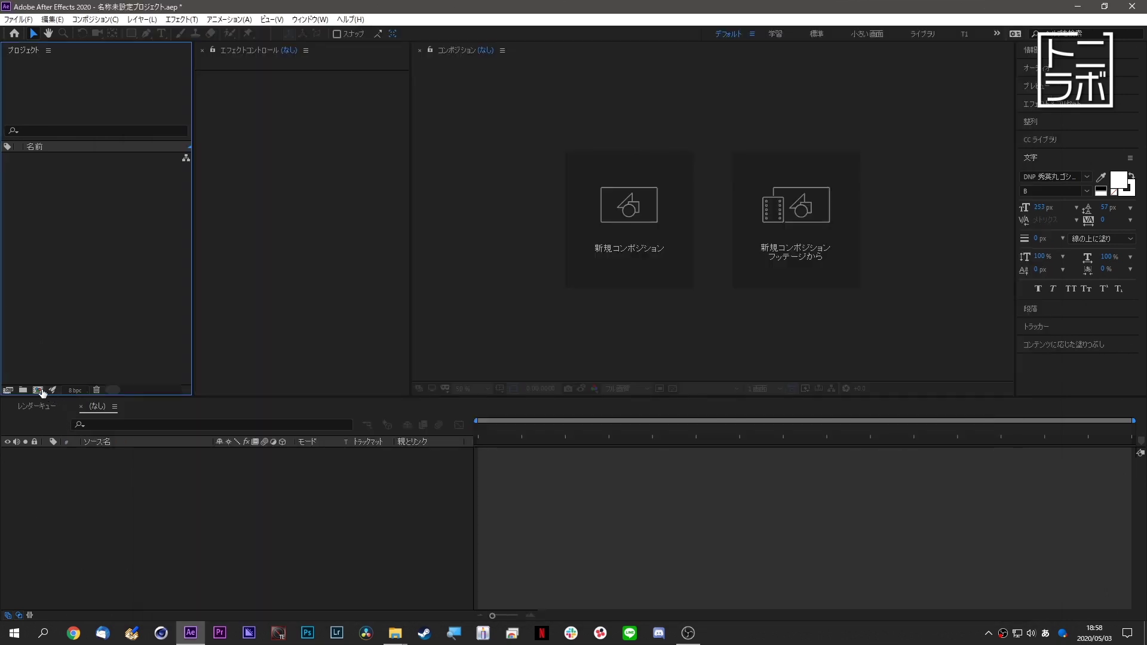
# Create a 1920×1080 composition and add white text トニラボ near the top.
pyautogui.click(38, 389)
pyautogui.press('Return')
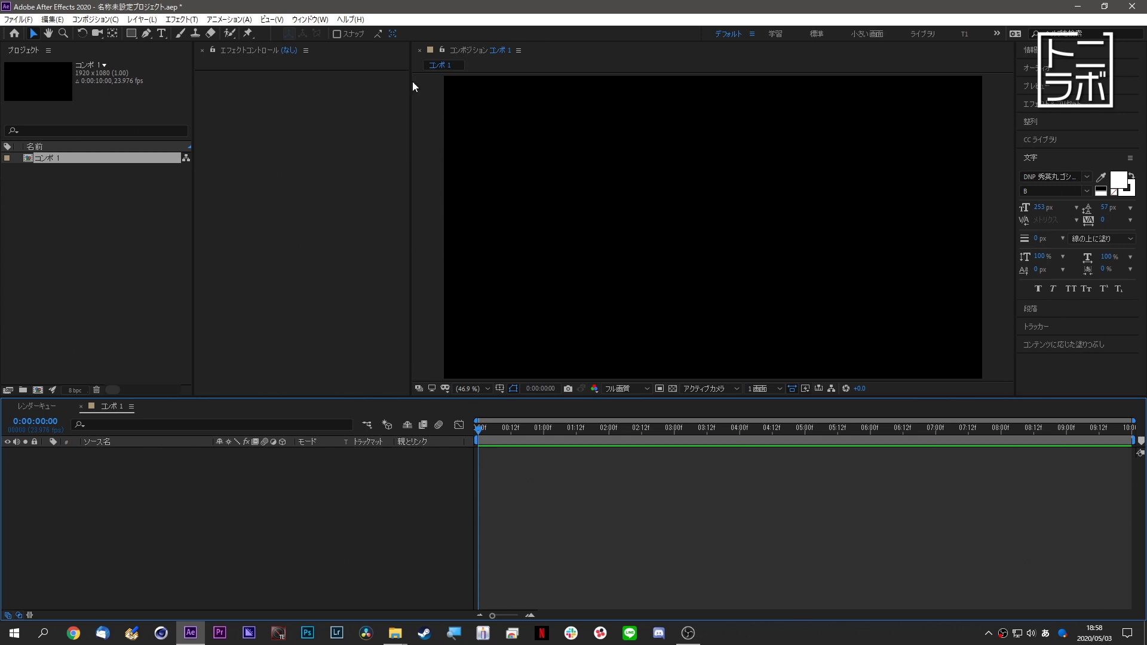
pyautogui.click(161, 34)
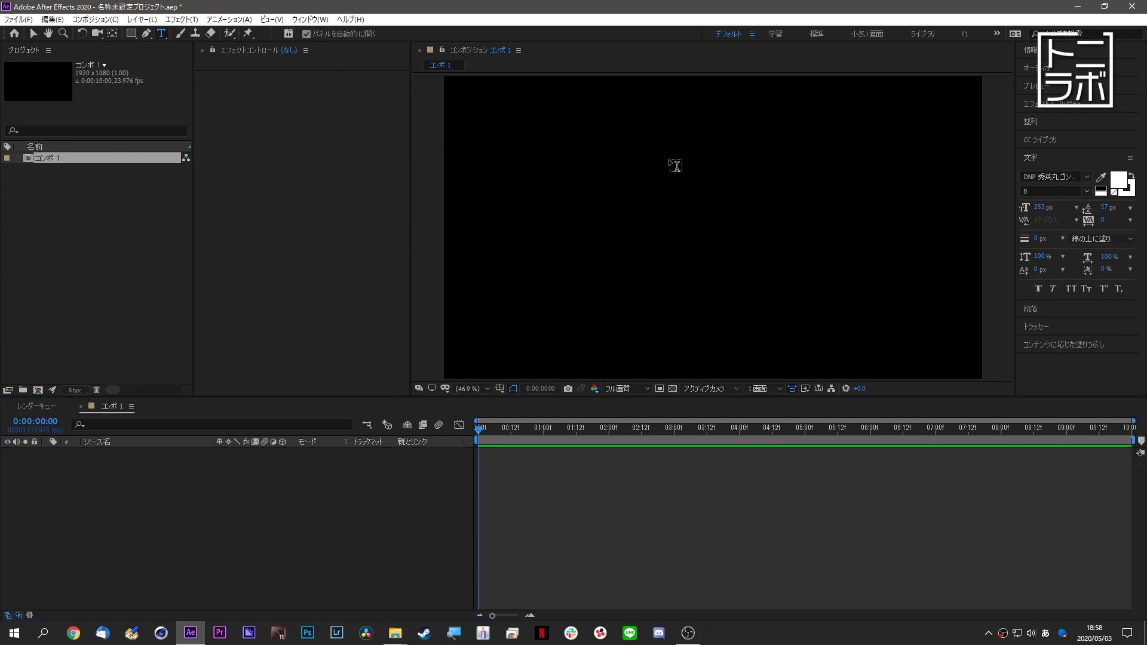
pyautogui.click(696, 154)
pyautogui.write('to')
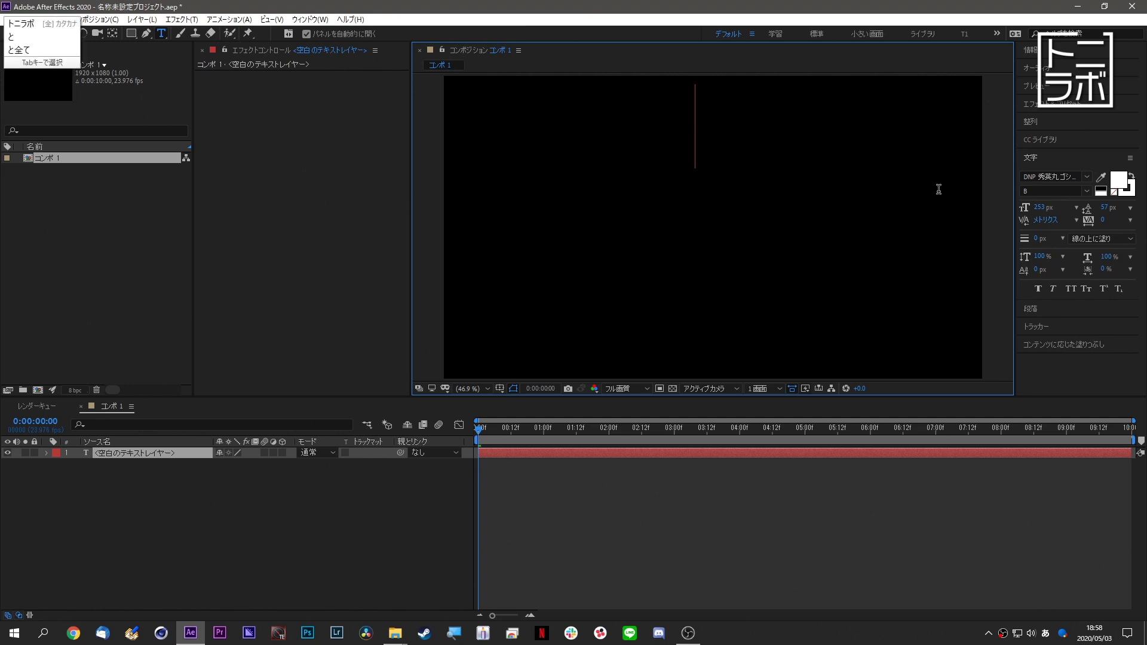
pyautogui.press('Tab')
pyautogui.press('Return')
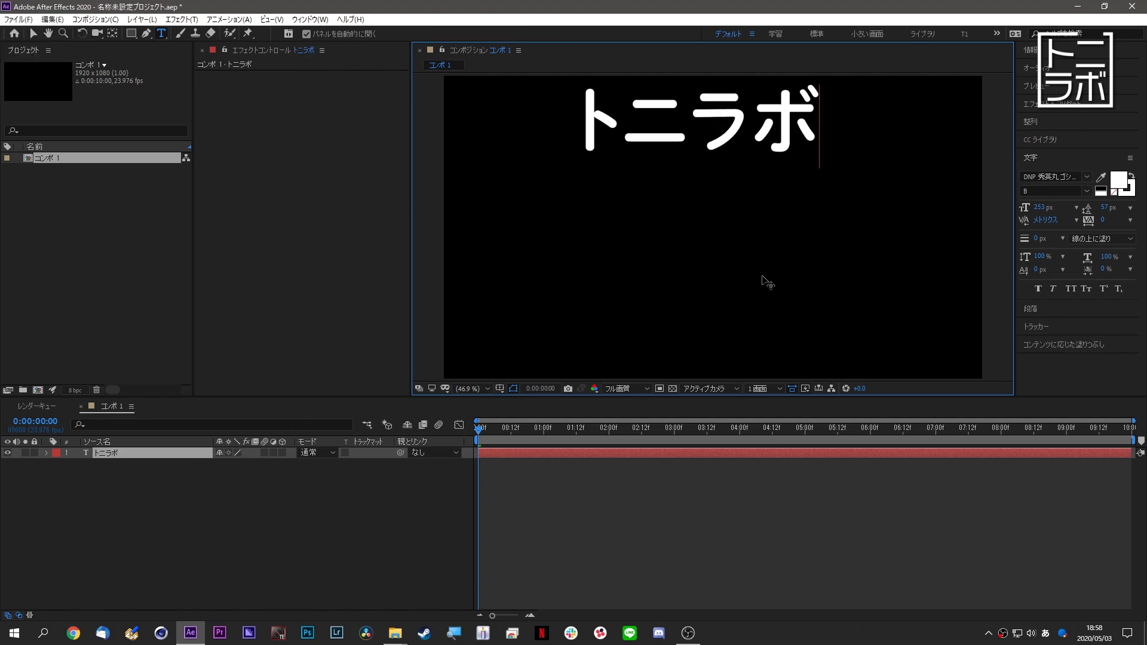
pyautogui.moveTo(833, 203); pyautogui.dragTo(844, 226)
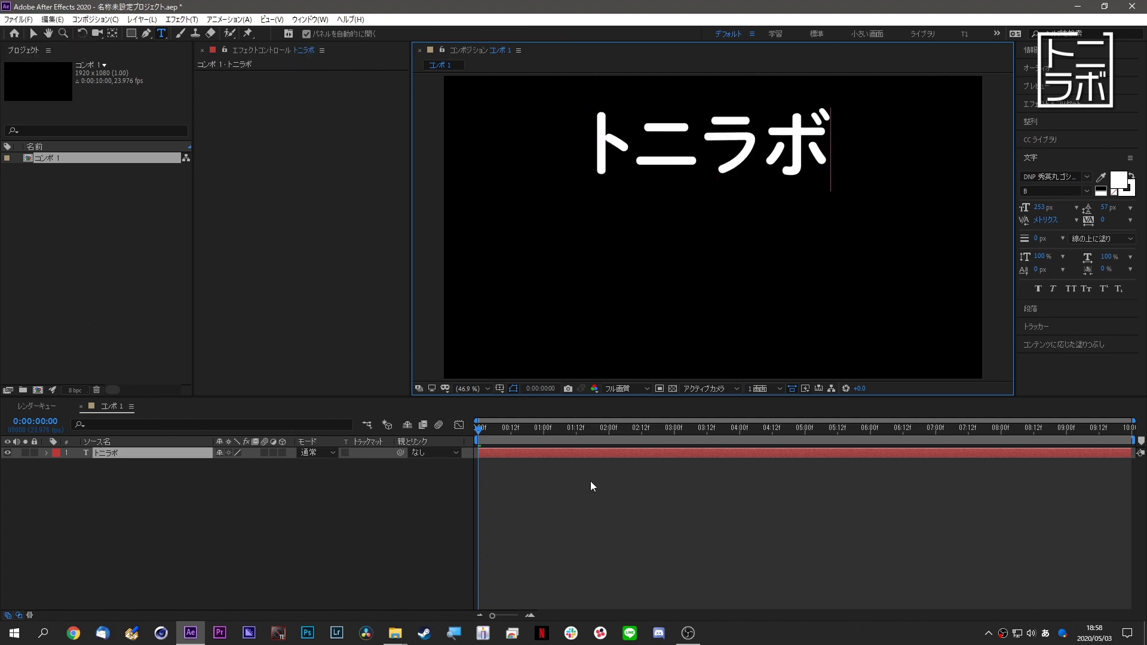
# Reduce the トニラボ font size to 229 px.
pyautogui.click(600, 453)
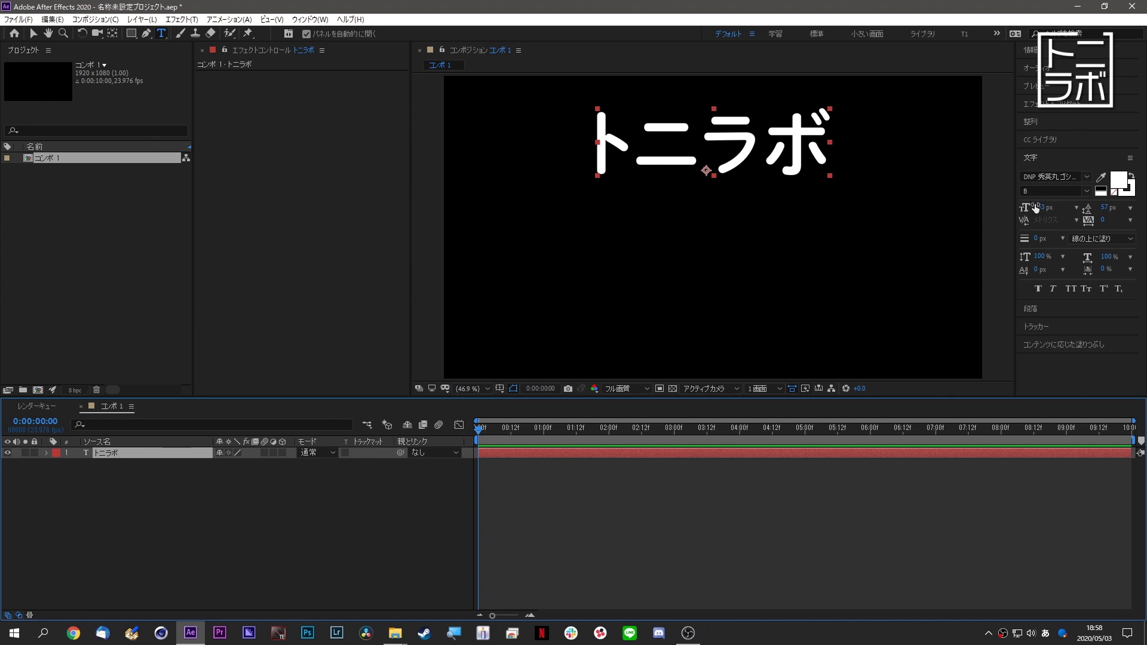
pyautogui.moveTo(1036, 208); pyautogui.dragTo(1024, 207)
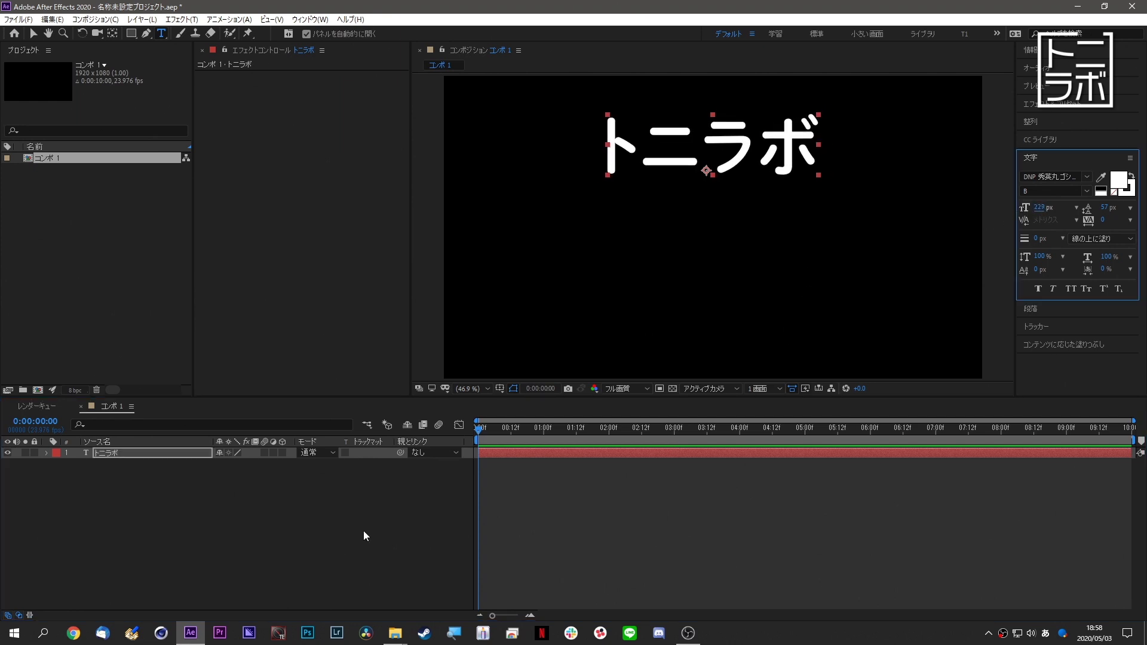
pyautogui.click(380, 510)
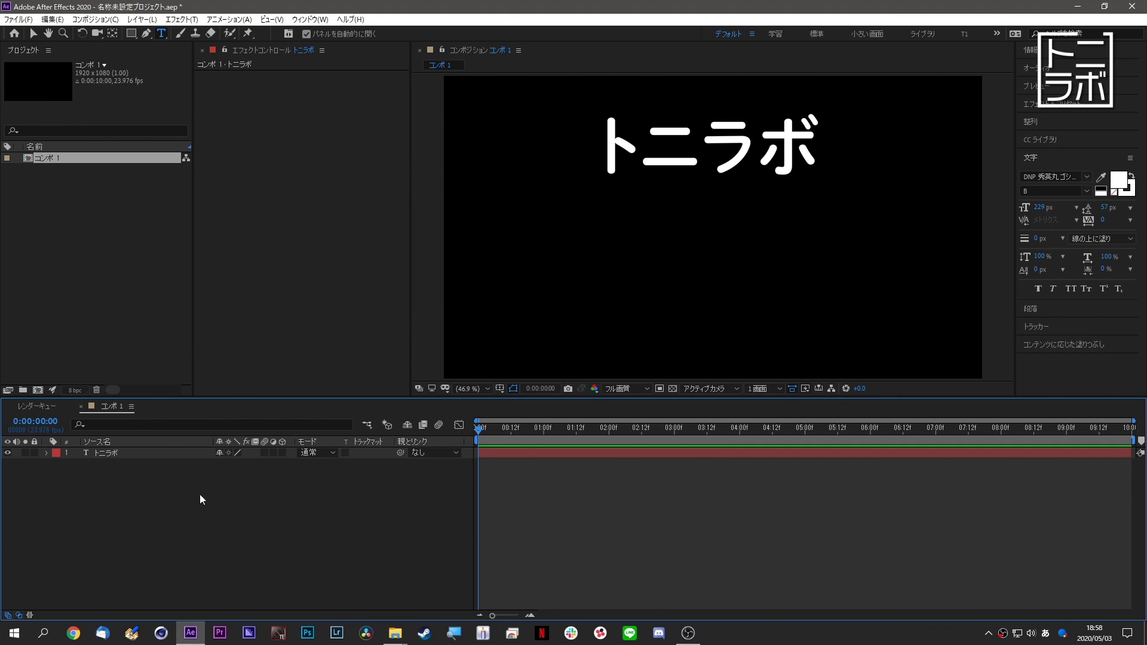
# Add a new white solid layer to the composition.
pyautogui.rightClick(182, 494)
pyautogui.moveTo(234, 364)
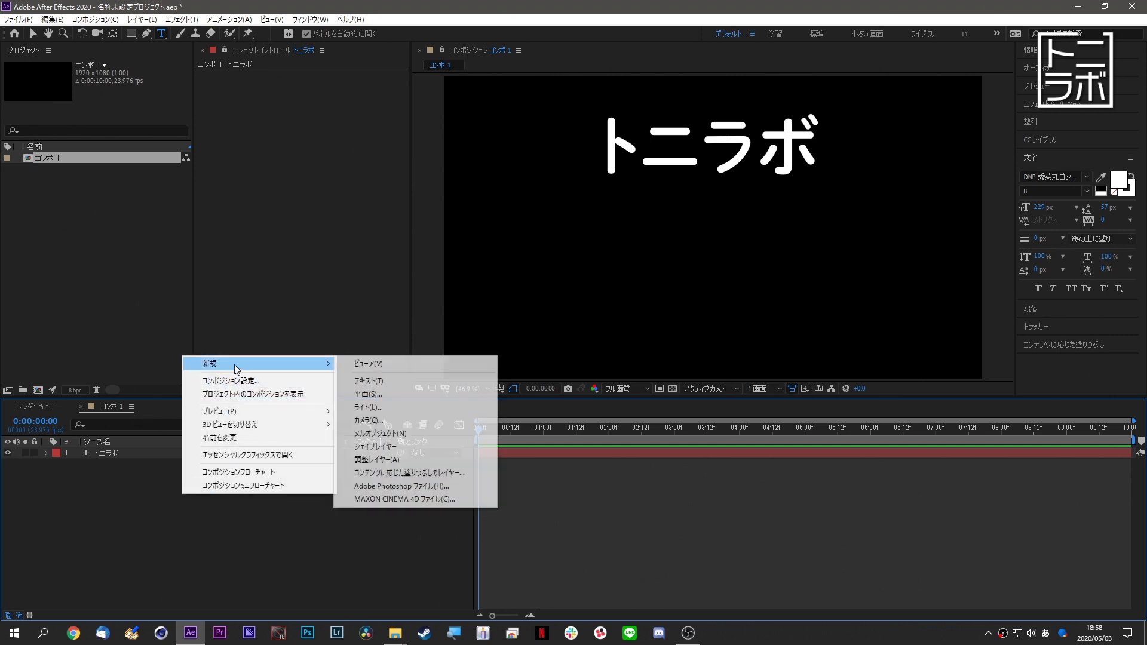
pyautogui.click(392, 394)
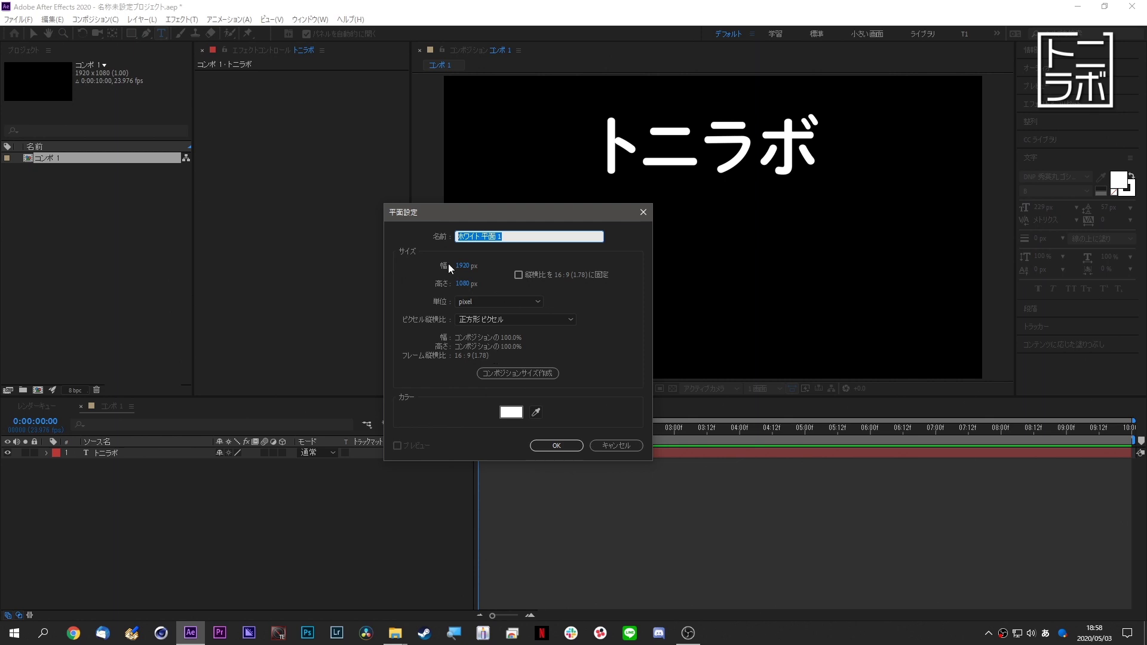
pyautogui.click(556, 446)
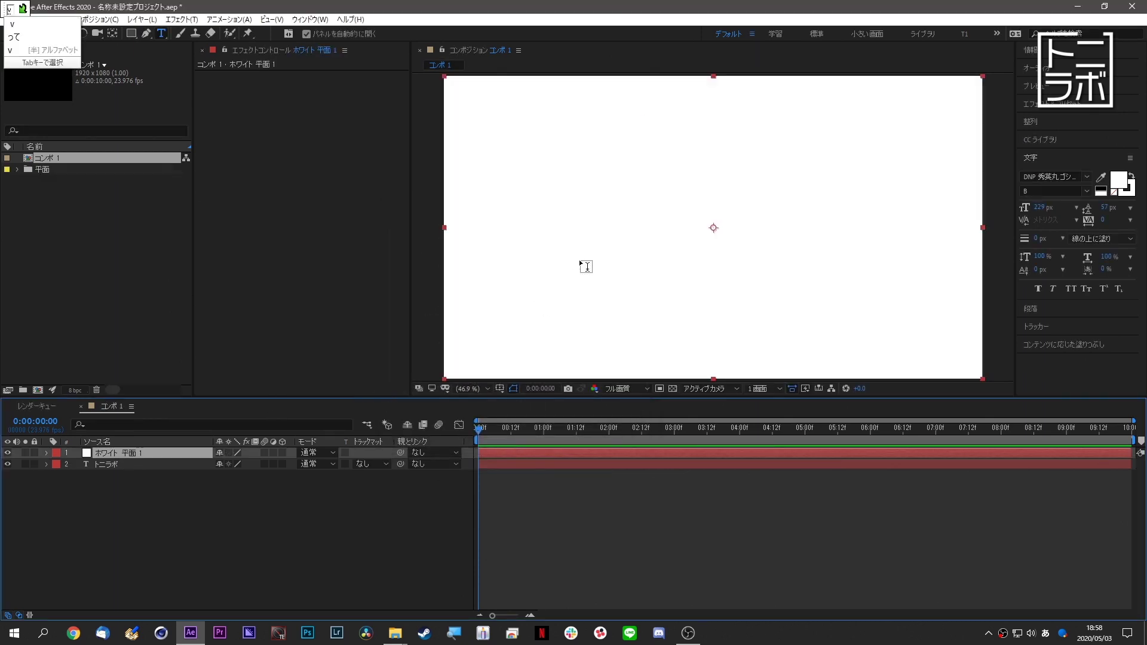
pyautogui.press('a')
# Move the white solid down so it lines the bottom of the frame.
pyautogui.click(33, 33)
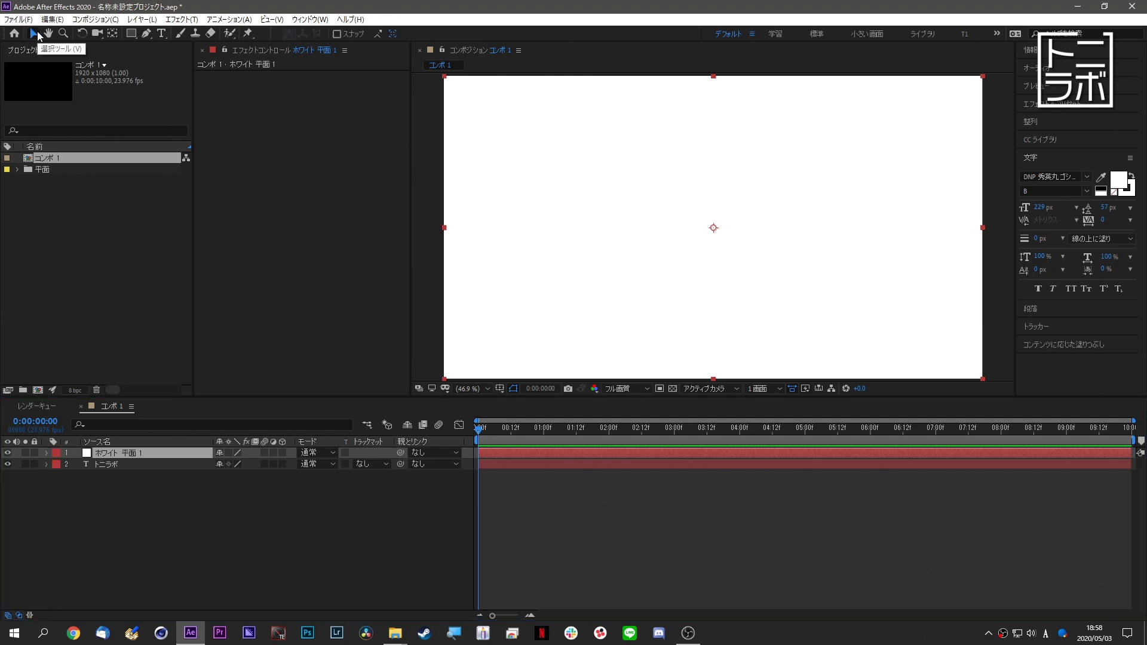
pyautogui.moveTo(566, 193); pyautogui.dragTo(579, 352)
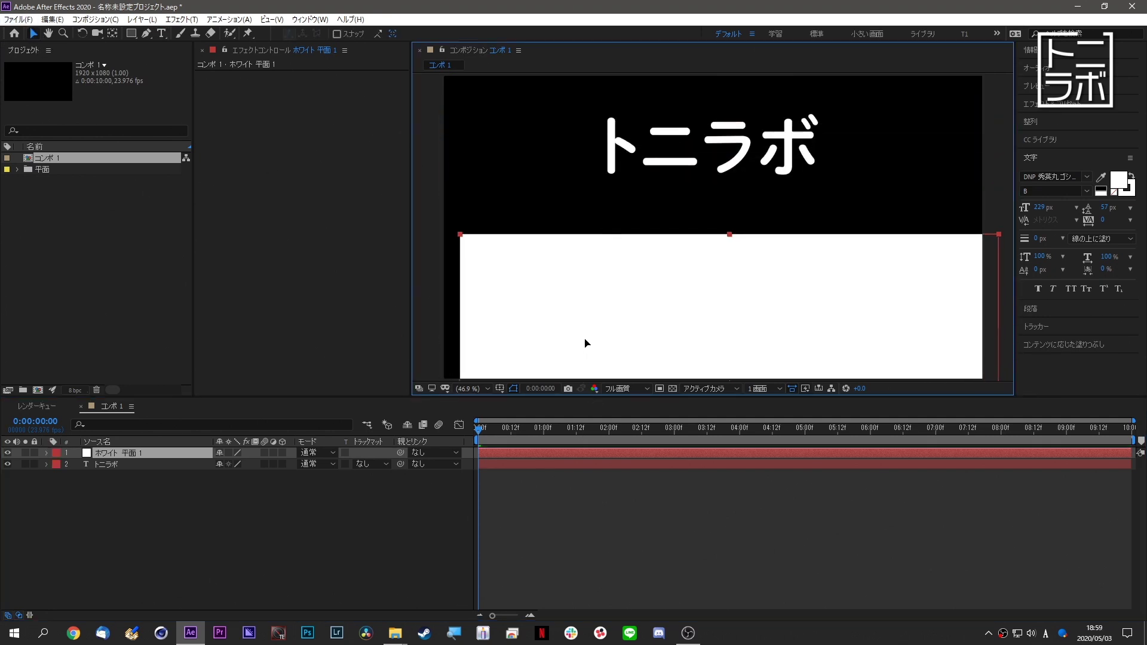
pyautogui.moveTo(579, 352); pyautogui.dragTo(607, 329)
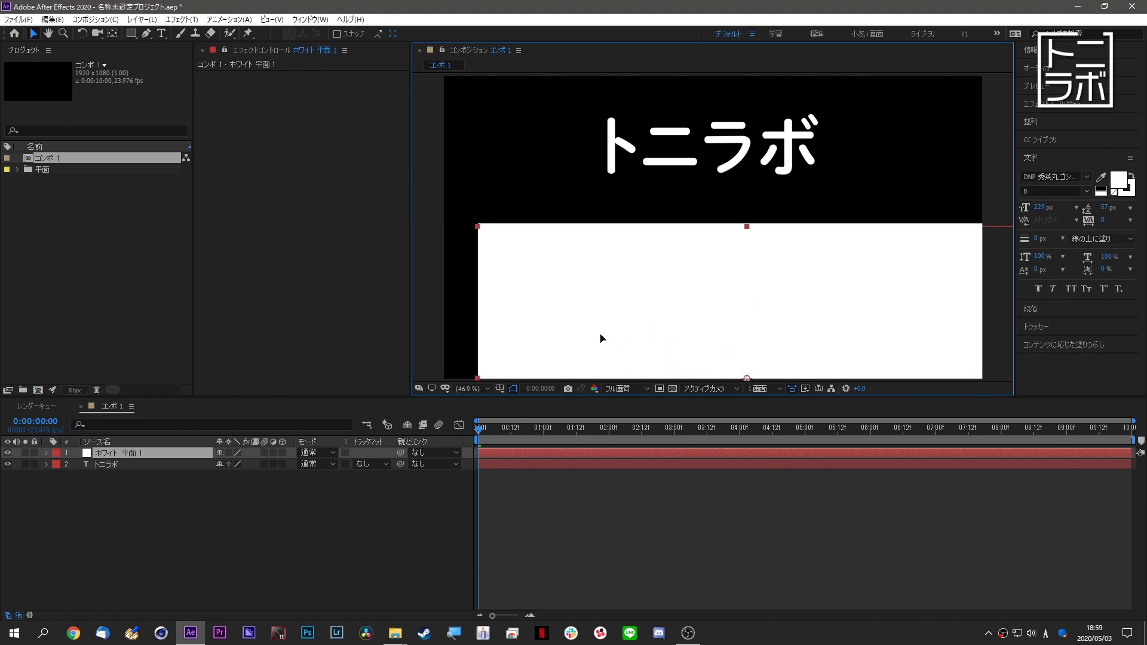
pyautogui.moveTo(606, 277)
pyautogui.mouseDown()
pyautogui.moveTo(569, 362)
pyautogui.moveTo(583, 330)
pyautogui.mouseUp()
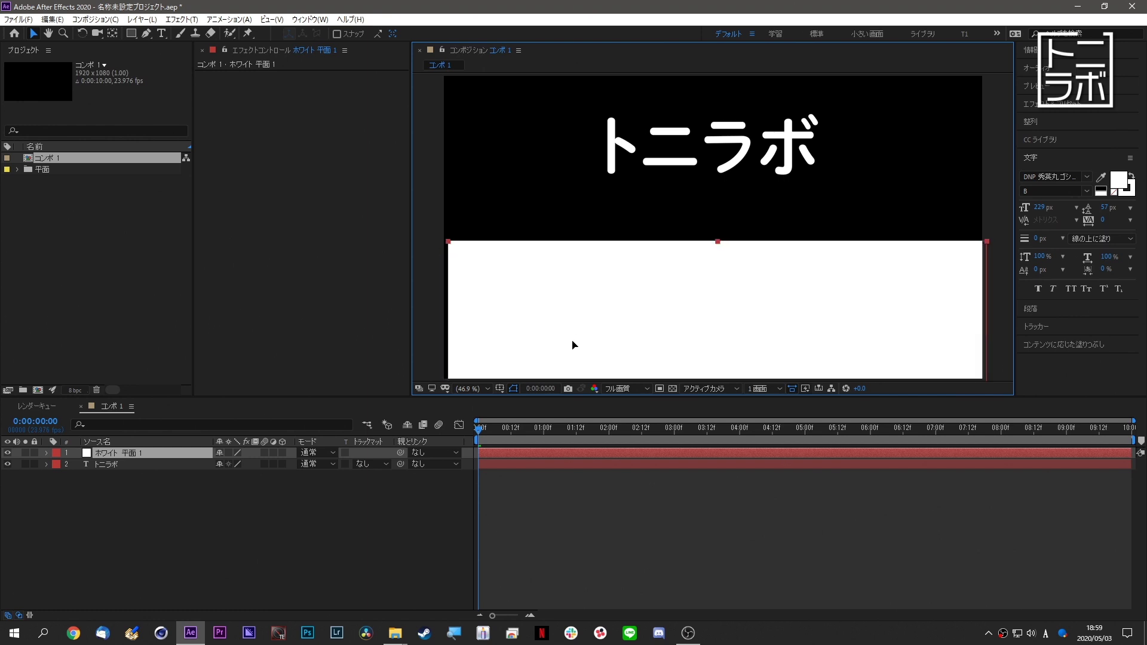
pyautogui.moveTo(582, 331)
pyautogui.mouseDown()
pyautogui.moveTo(575, 345)
pyautogui.moveTo(362, 82)
pyautogui.moveTo(749, 192)
pyautogui.mouseUp()
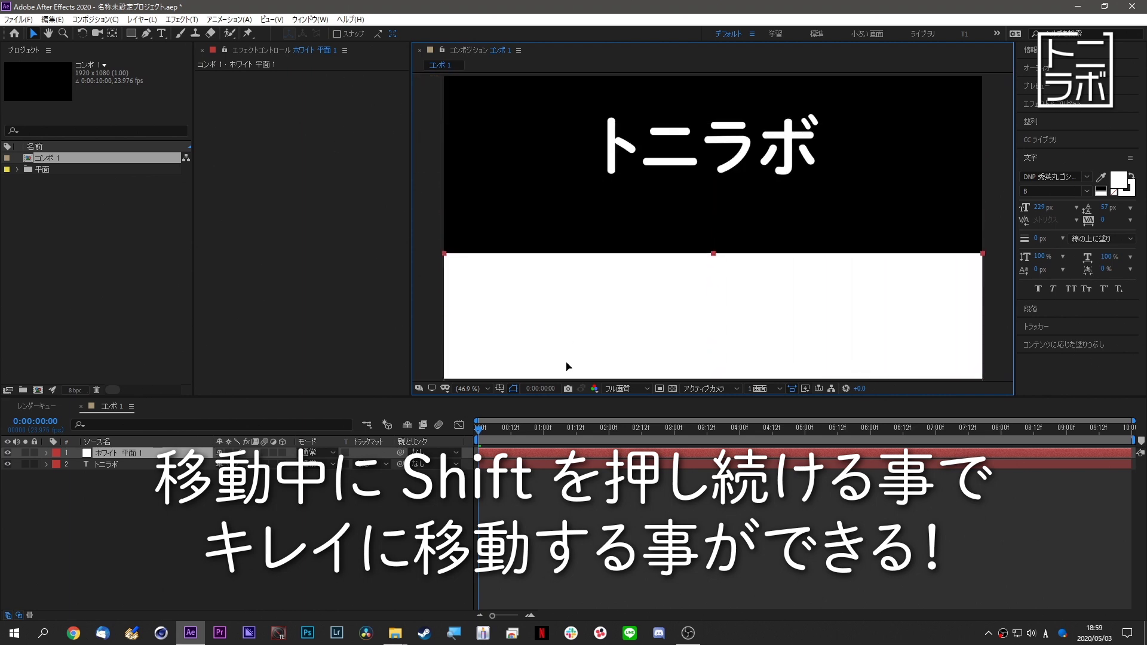
pyautogui.moveTo(748, 192); pyautogui.dragTo(561, 416)
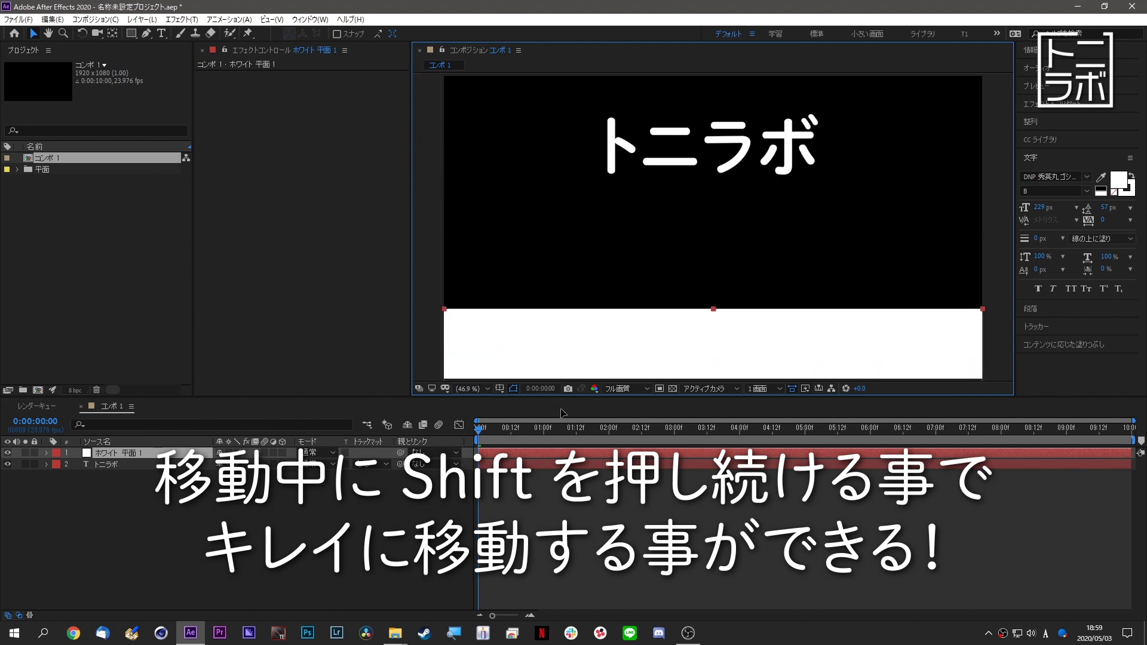
pyautogui.click(580, 590)
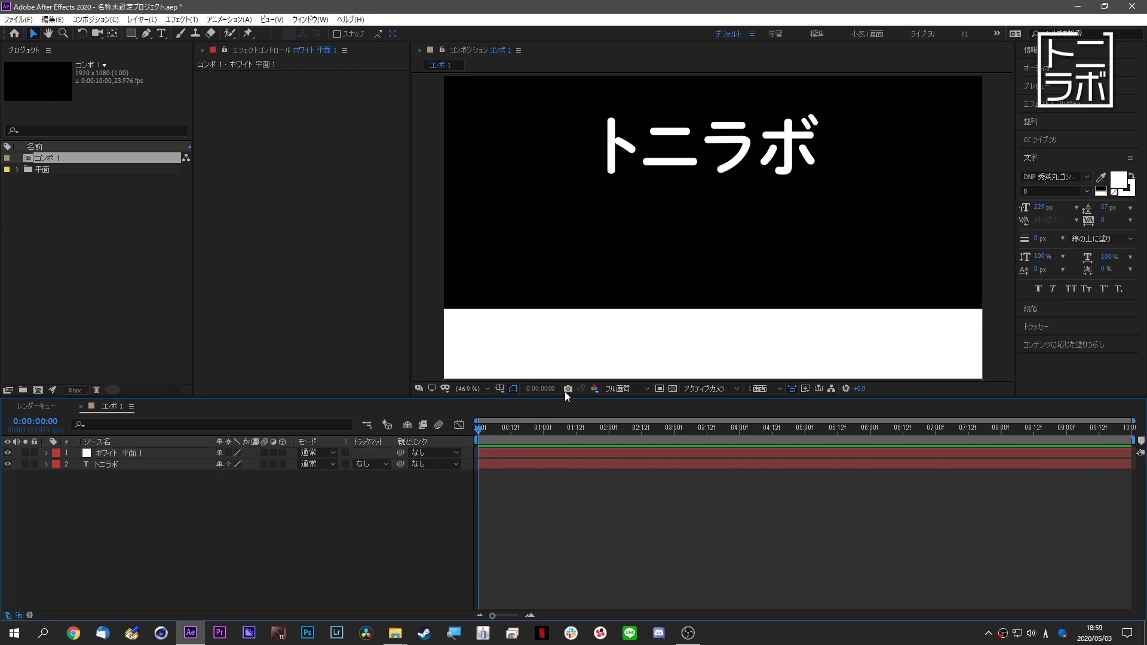
# Drag the トニラボ text slightly lower, to position 930.0, 347.2.
pyautogui.click(107, 463)
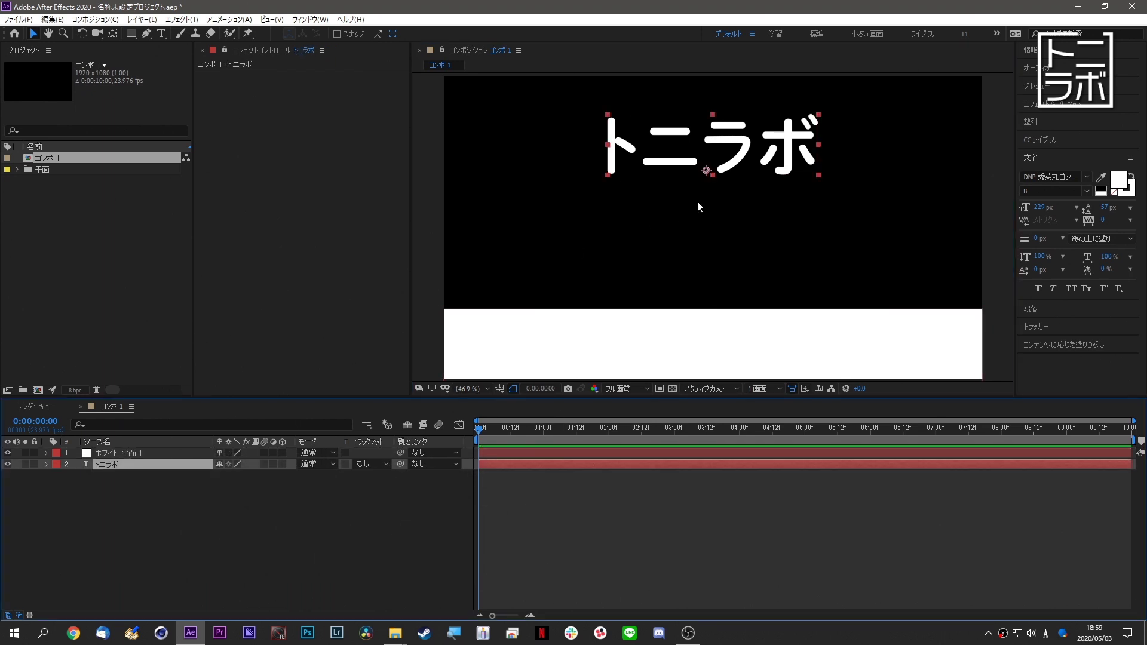
pyautogui.moveTo(730, 156); pyautogui.dragTo(733, 185)
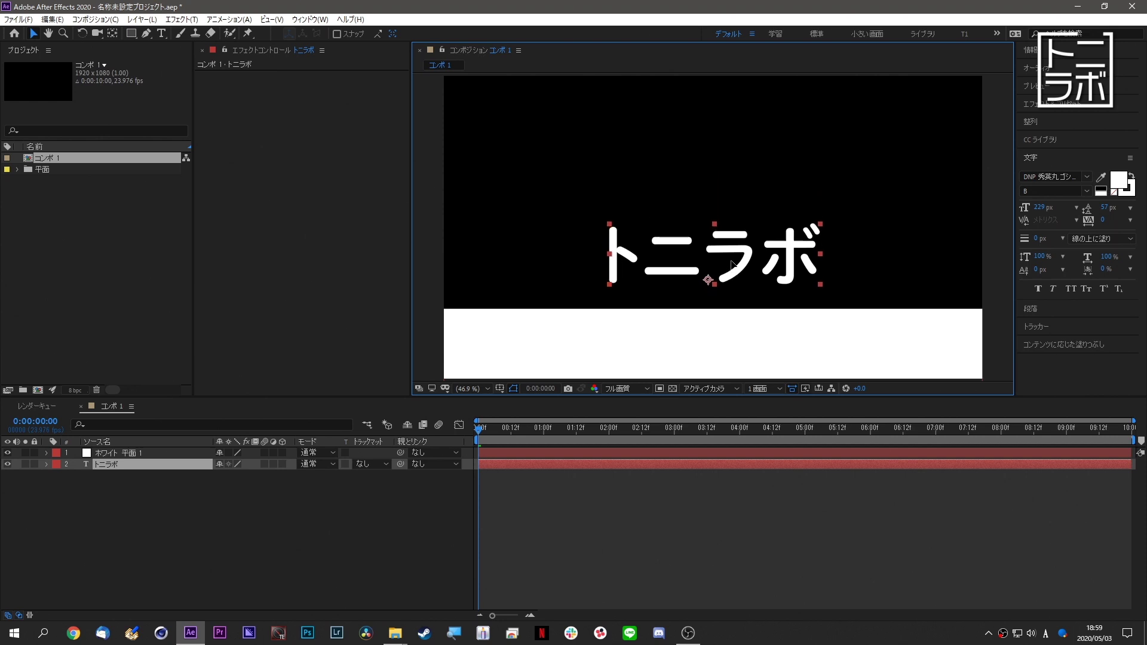
pyautogui.moveTo(733, 185); pyautogui.dragTo(739, 157)
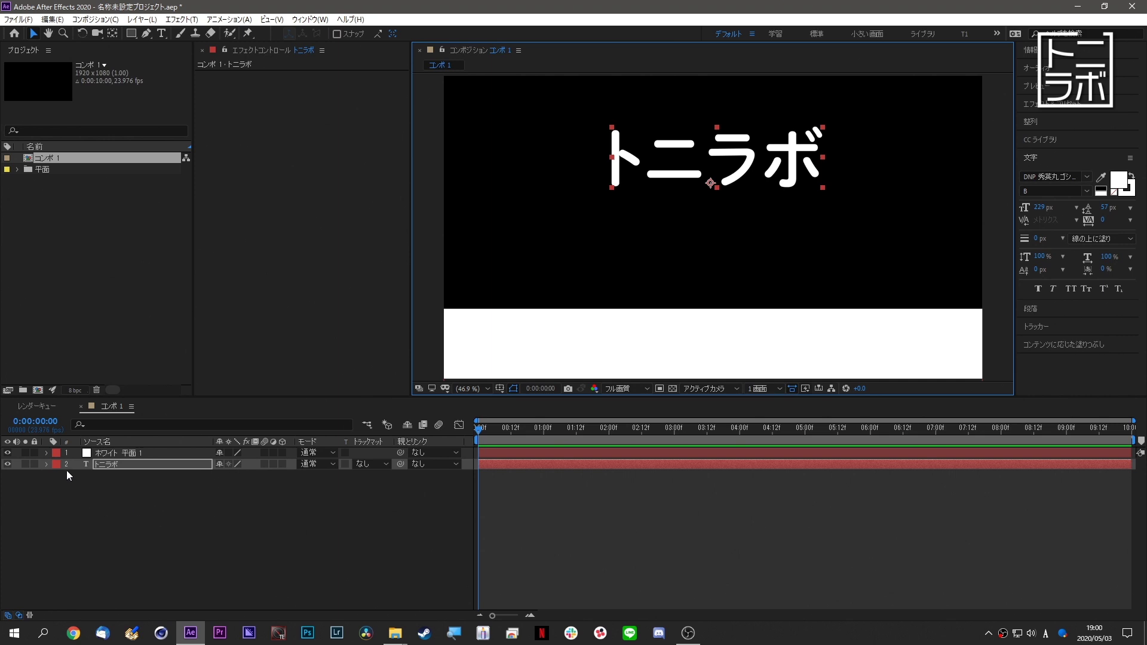
pyautogui.click(46, 464)
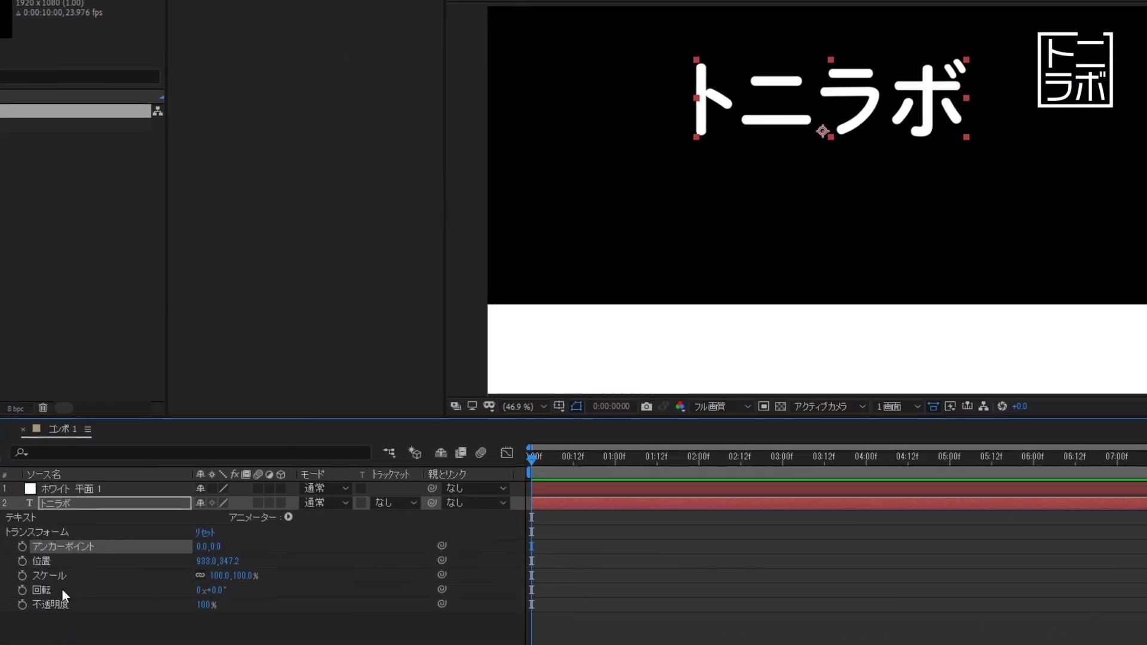
# Scrub the text's Scale to 135.0, 124.0% with the constraint unlinked.
pyautogui.click(119, 562)
pyautogui.click(88, 574)
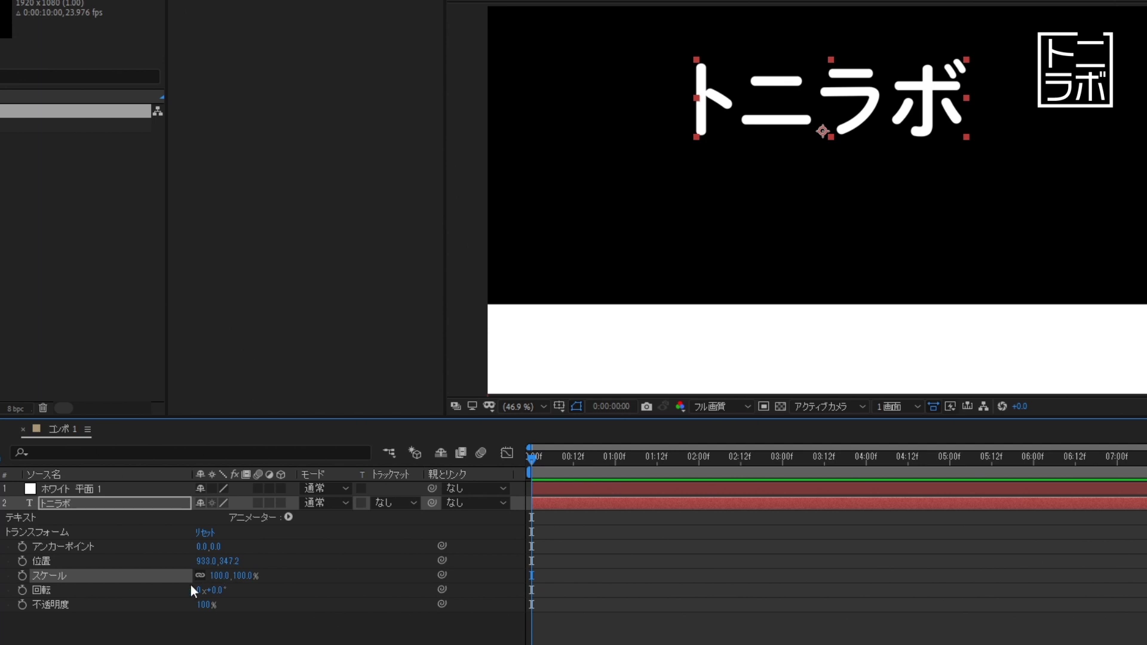
pyautogui.moveTo(226, 577)
pyautogui.mouseDown()
pyautogui.moveTo(320, 563)
pyautogui.moveTo(248, 573)
pyautogui.mouseUp()
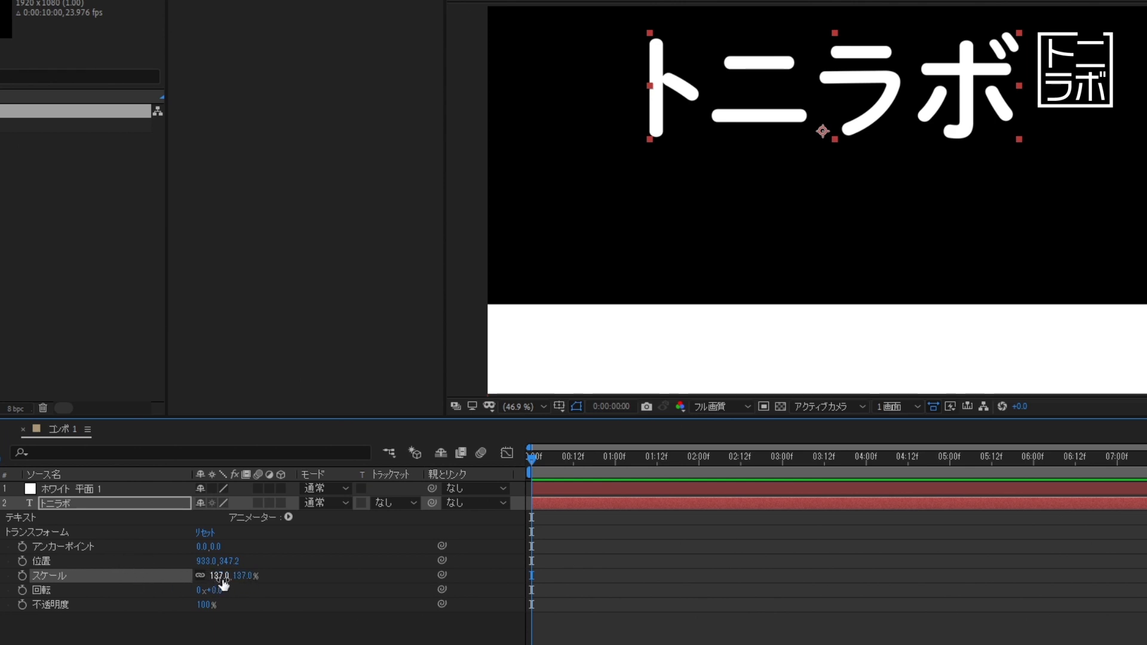
pyautogui.moveTo(213, 580)
pyautogui.mouseDown()
pyautogui.moveTo(192, 578)
pyautogui.moveTo(245, 595)
pyautogui.moveTo(265, 586)
pyautogui.moveTo(229, 591)
pyautogui.mouseUp()
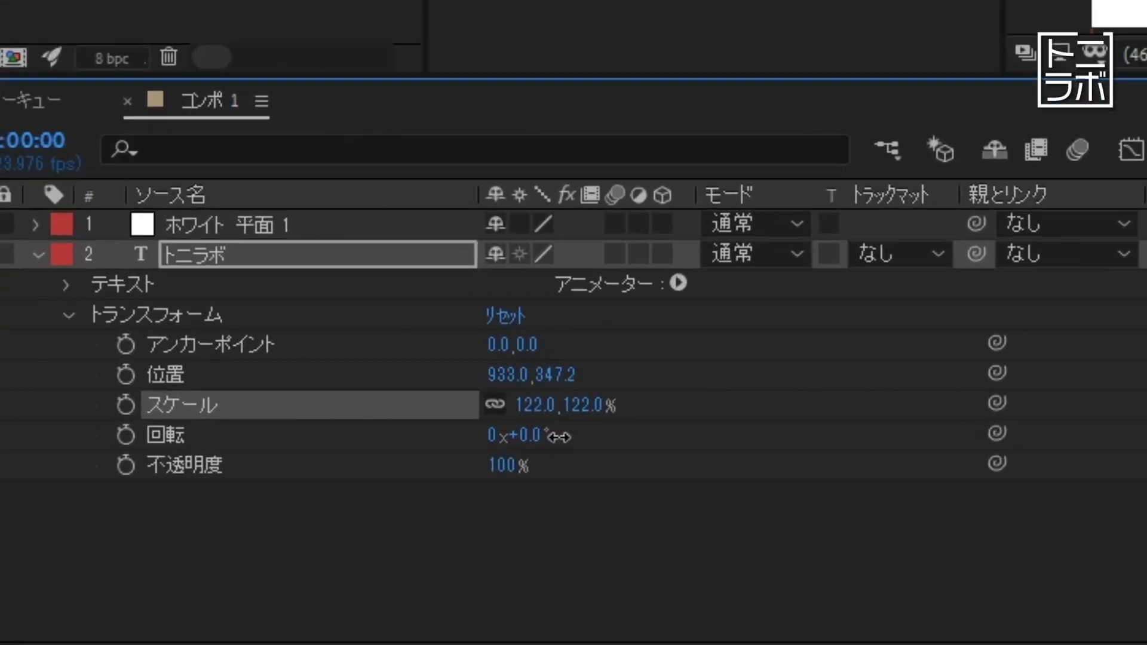
pyautogui.moveTo(272, 571); pyautogui.dragTo(250, 567)
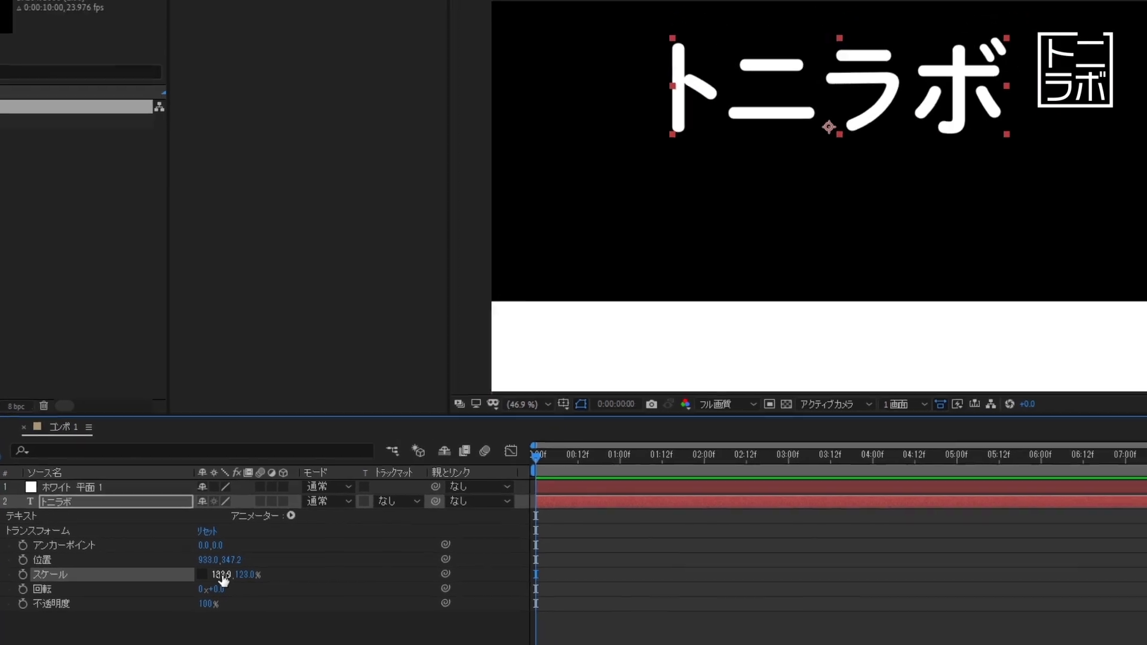
pyautogui.moveTo(205, 576); pyautogui.dragTo(292, 576)
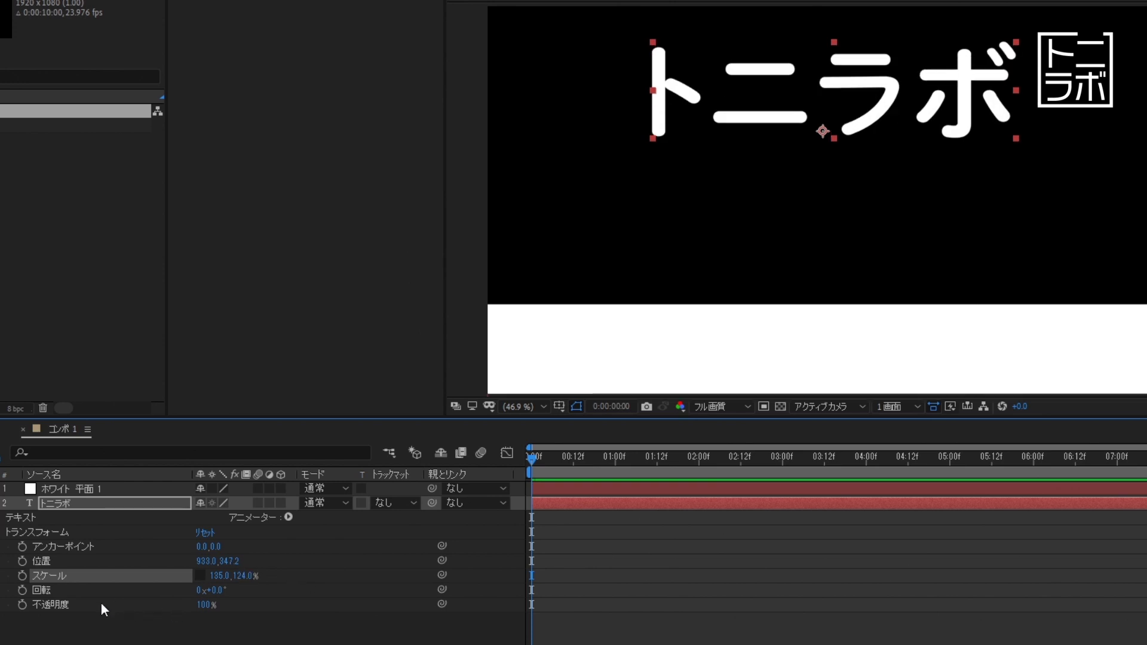
# Rotate the トニラボ text clockwise by scrubbing its Rotation value.
pyautogui.click(66, 591)
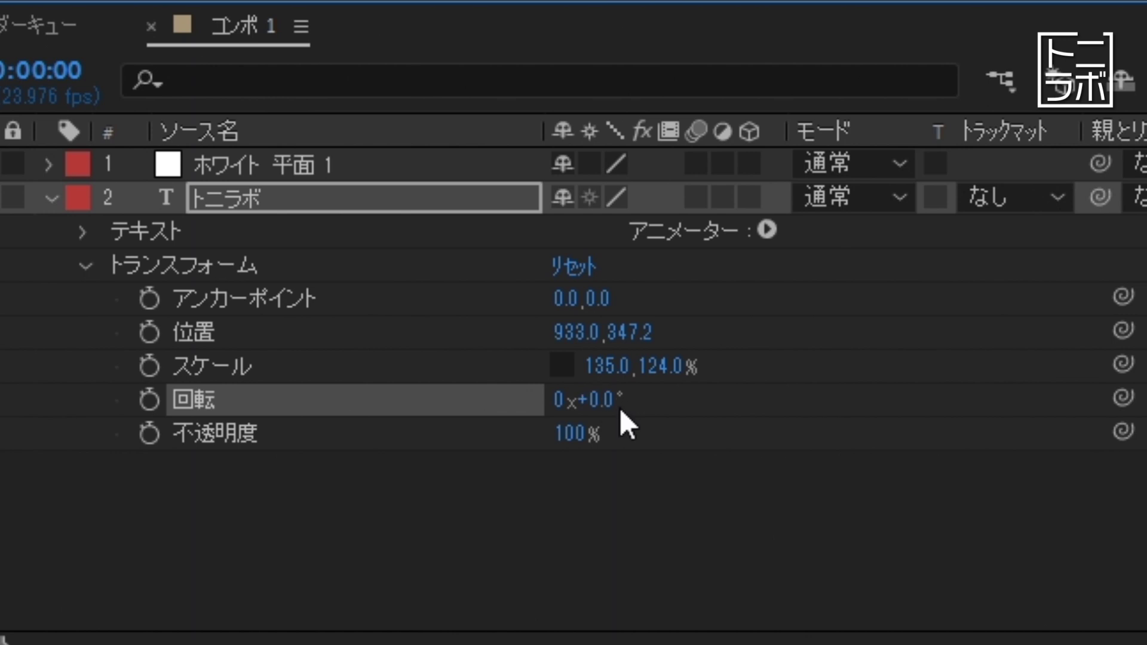
pyautogui.moveTo(614, 411); pyautogui.dragTo(614, 411)
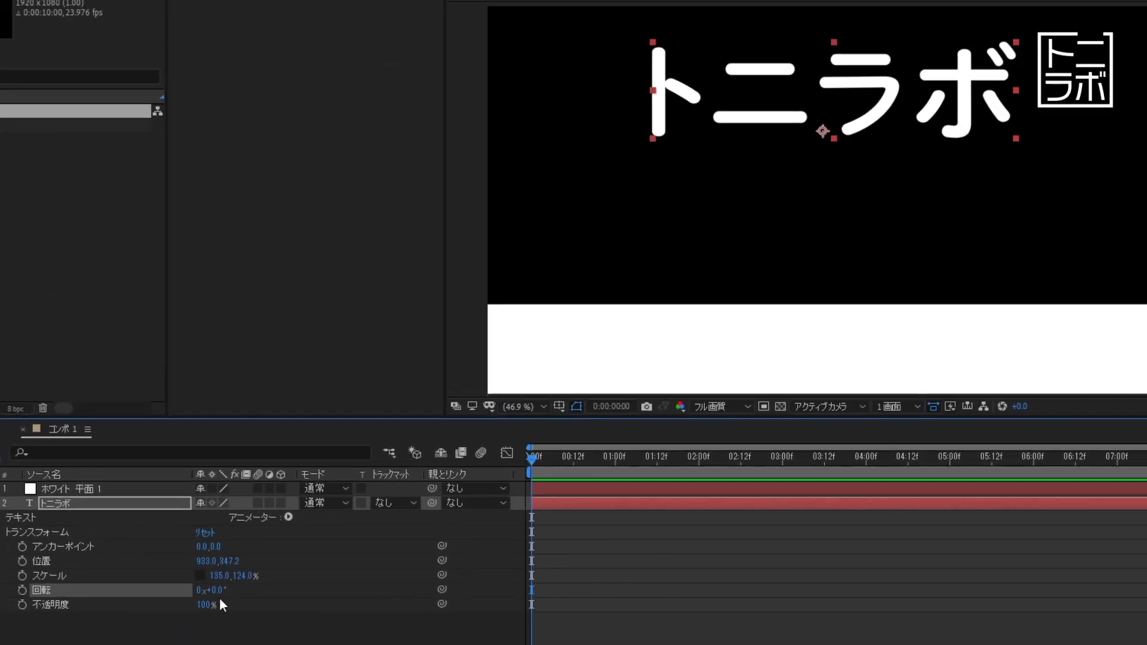
pyautogui.moveTo(227, 590)
pyautogui.mouseDown()
pyautogui.moveTo(349, 603)
pyautogui.moveTo(239, 598)
pyautogui.moveTo(356, 593)
pyautogui.moveTo(203, 589)
pyautogui.mouseUp()
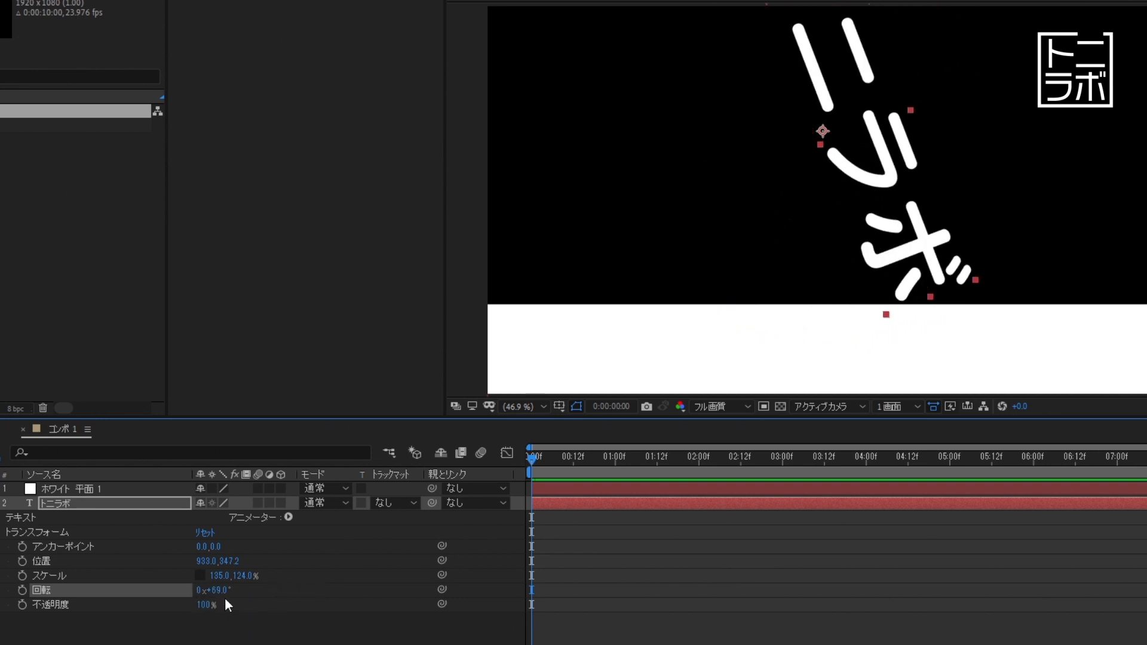
# Spin the text clockwise through several full turns.
pyautogui.moveTo(219, 591)
pyautogui.mouseDown()
pyautogui.moveTo(410, 570)
pyautogui.moveTo(228, 600)
pyautogui.mouseUp()
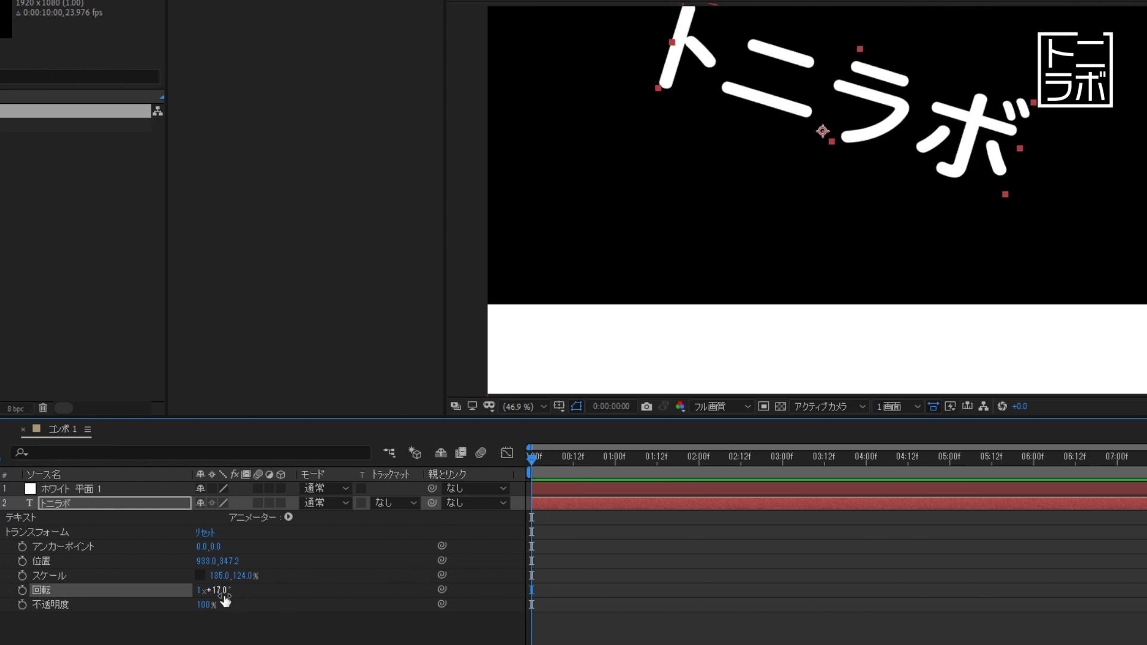
pyautogui.moveTo(233, 590)
pyautogui.mouseDown()
pyautogui.moveTo(247, 597)
pyautogui.moveTo(232, 598)
pyautogui.mouseUp()
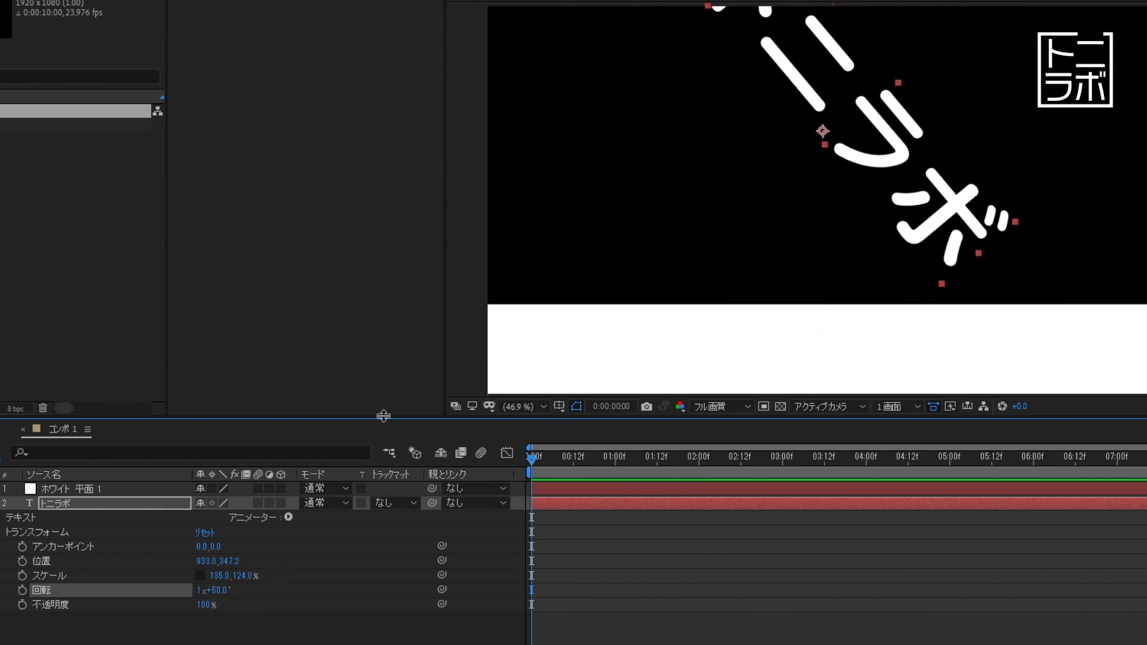
pyautogui.moveTo(226, 595)
pyautogui.mouseDown()
pyautogui.moveTo(950, 578)
pyautogui.moveTo(160, 607)
pyautogui.mouseUp()
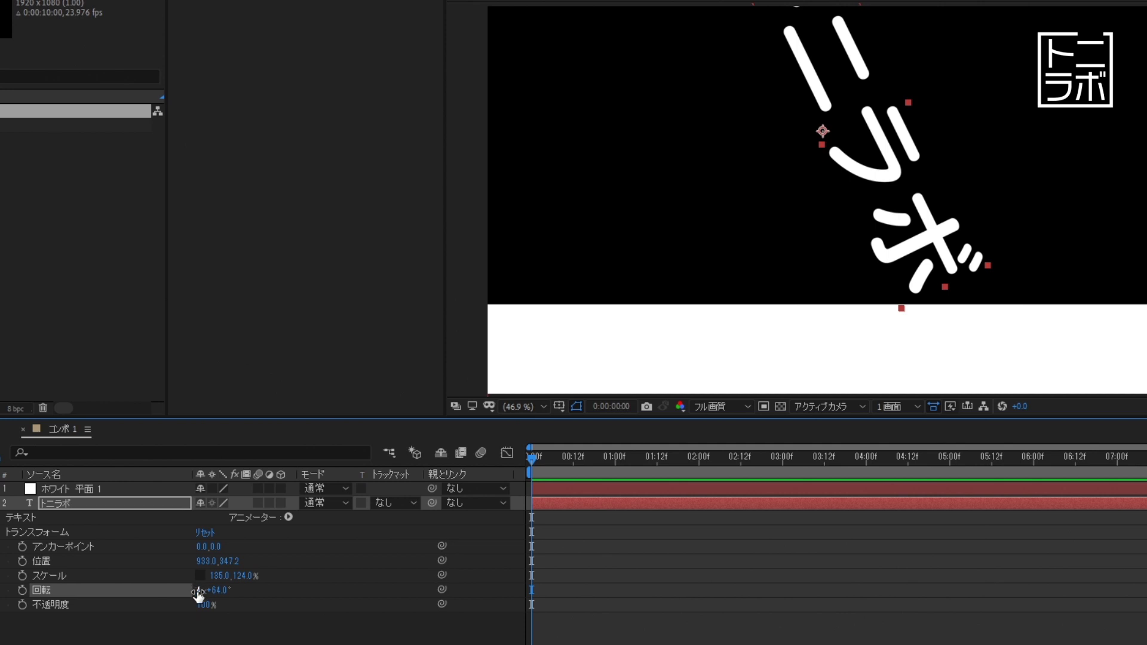
pyautogui.click(514, 509)
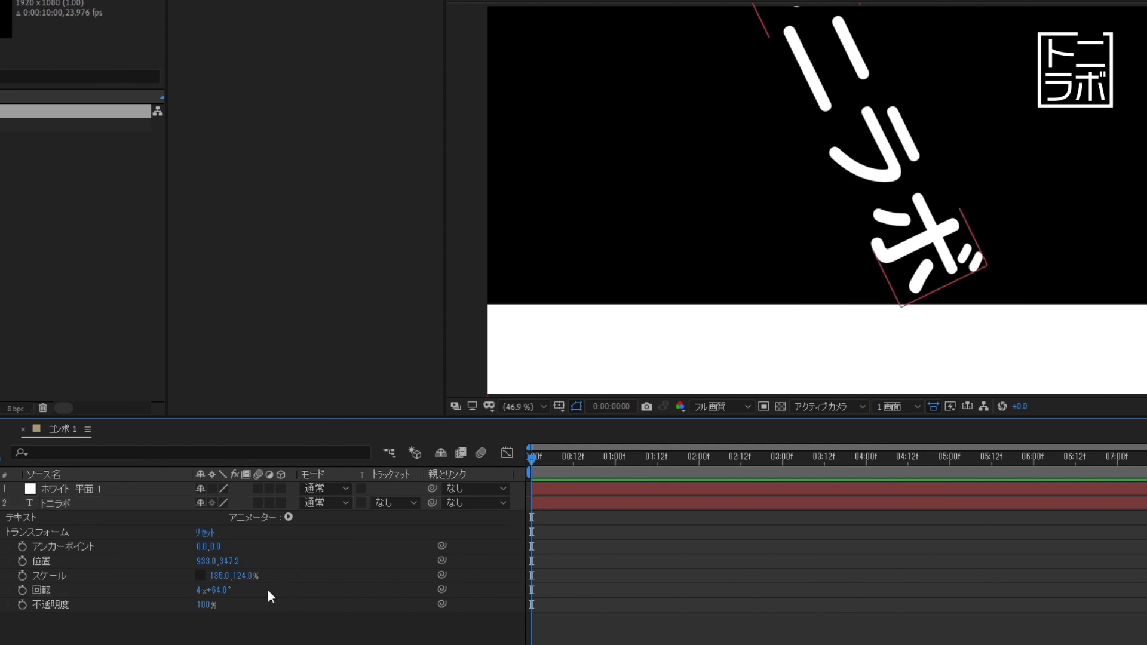
# Set the text's rotation back to 0x+0.0°.
pyautogui.click(198, 590)
pyautogui.write('0')
pyautogui.press('Return')
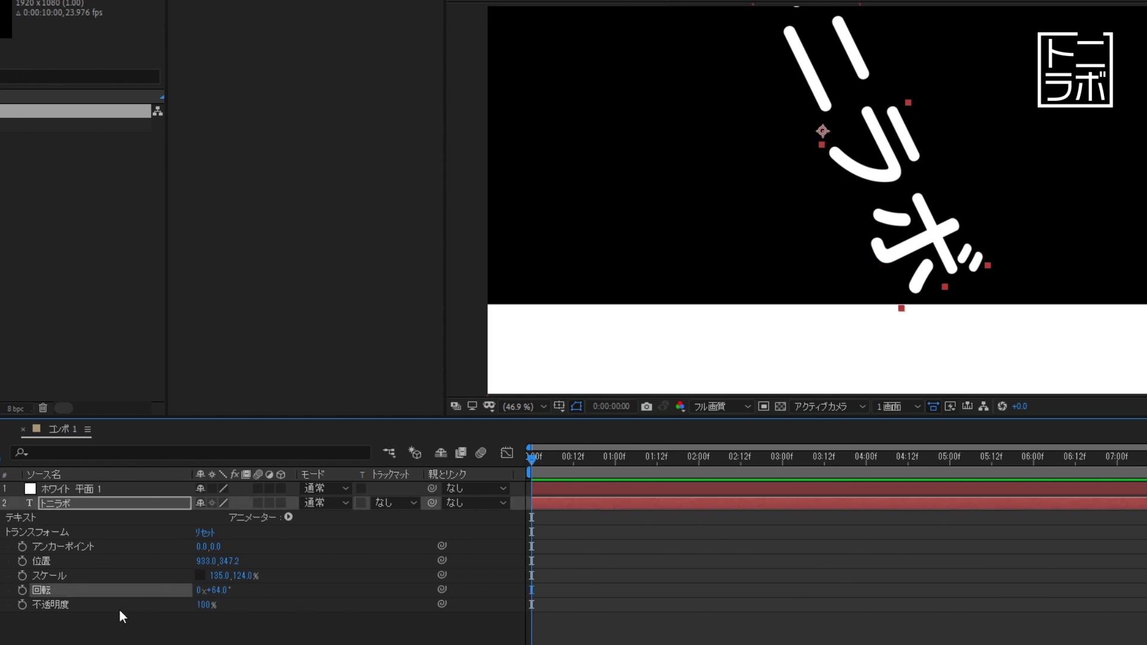
pyautogui.click(222, 592)
pyautogui.write('0')
pyautogui.press('Return')
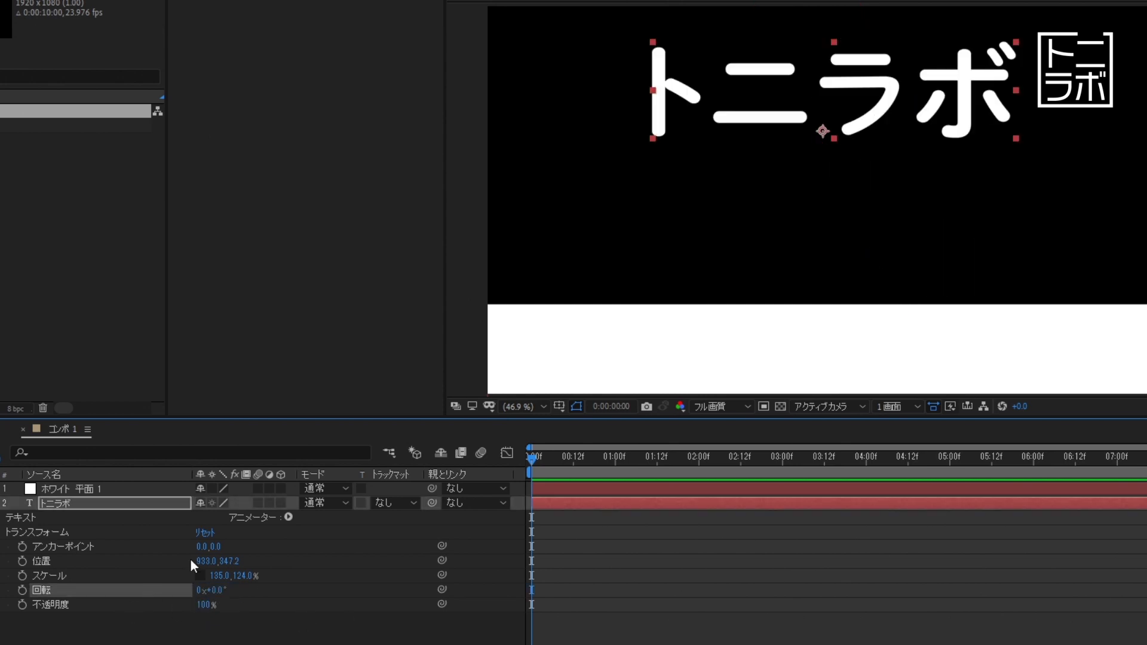
# Reset the トニラボ text's scale to 100%.
pyautogui.click(219, 575)
pyautogui.write('100')
pyautogui.press('Return')
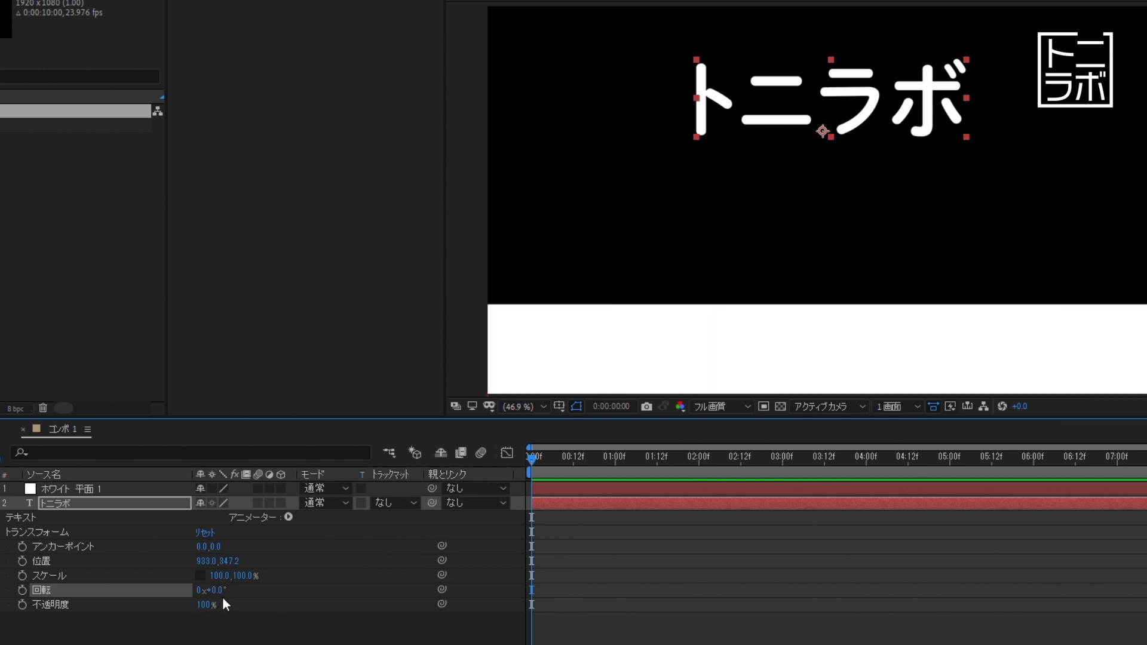
# Swing the rotation through various angles, leaving it nearly level at about 1°.
pyautogui.moveTo(222, 593); pyautogui.dragTo(257, 576)
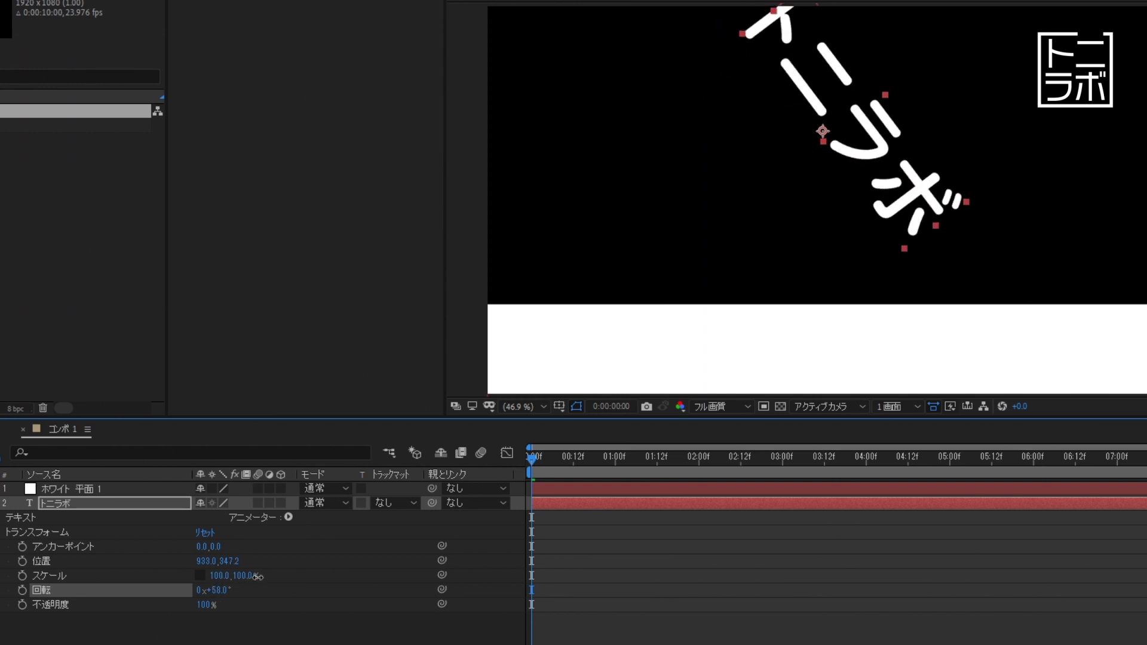
pyautogui.moveTo(256, 577); pyautogui.dragTo(267, 549)
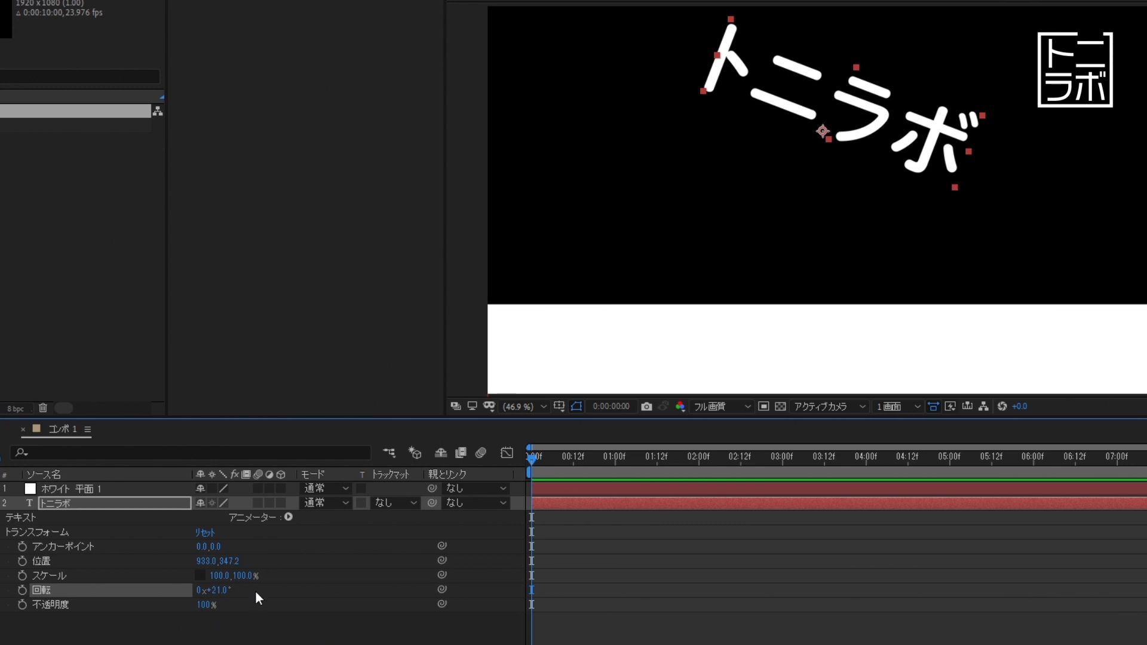
pyautogui.moveTo(225, 592); pyautogui.dragTo(230, 607)
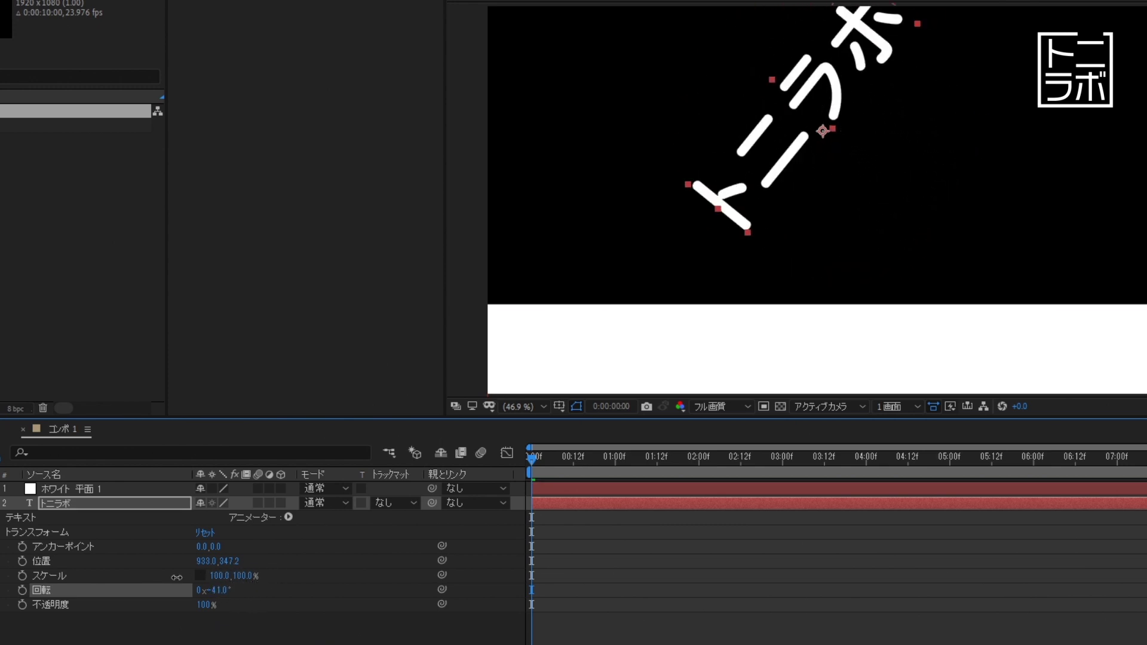
pyautogui.moveTo(227, 592); pyautogui.dragTo(215, 591)
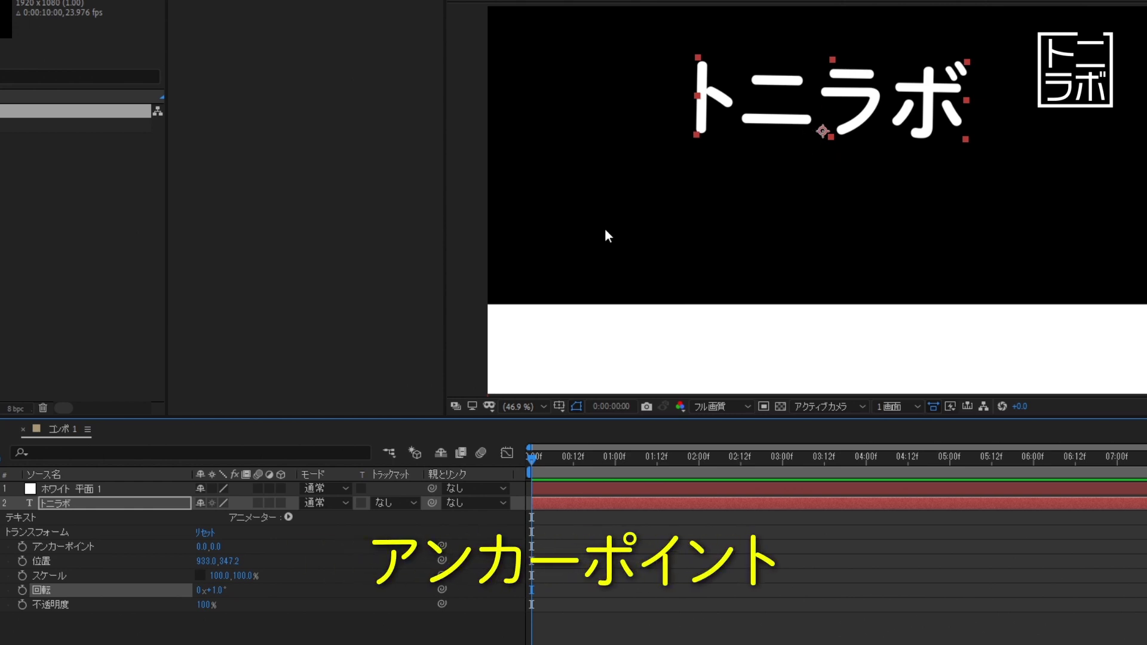
# Offset the anchor point, tilt the text, and trial squeezing its width to 52%.
pyautogui.click(137, 548)
pyautogui.moveTo(203, 546)
pyautogui.mouseDown()
pyautogui.moveTo(149, 546)
pyautogui.moveTo(404, 562)
pyautogui.mouseUp()
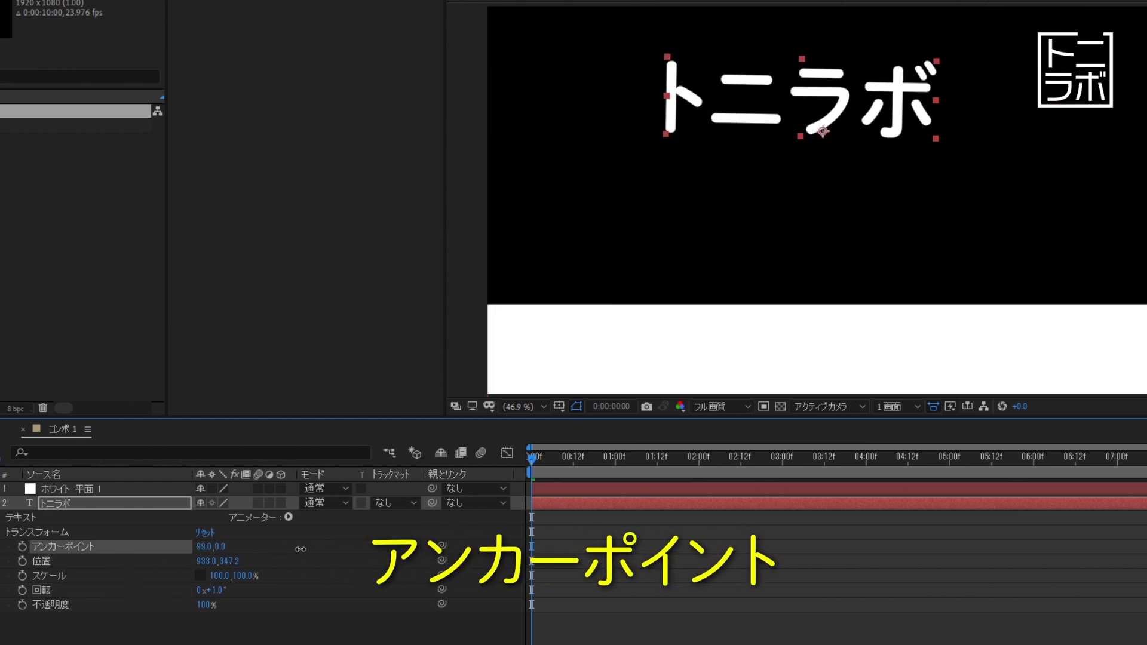
pyautogui.moveTo(223, 590)
pyautogui.mouseDown()
pyautogui.moveTo(391, 598)
pyautogui.moveTo(228, 592)
pyautogui.mouseUp()
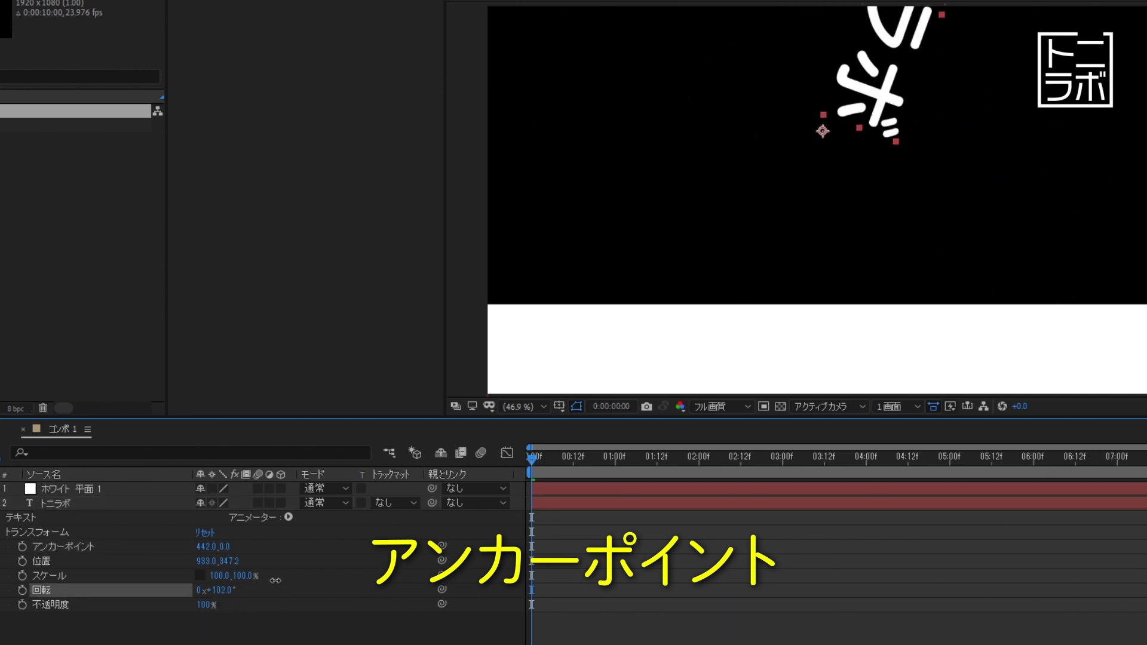
pyautogui.press('Return')
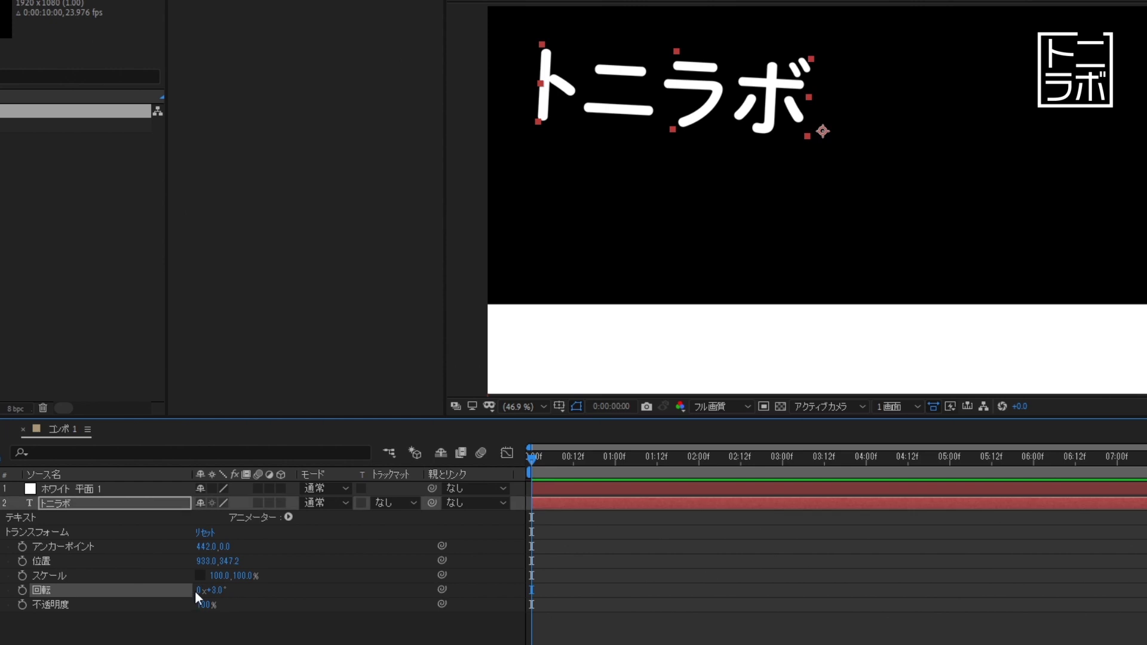
pyautogui.moveTo(215, 577)
pyautogui.mouseDown()
pyautogui.moveTo(231, 577)
pyautogui.moveTo(197, 577)
pyautogui.moveTo(190, 559)
pyautogui.mouseUp()
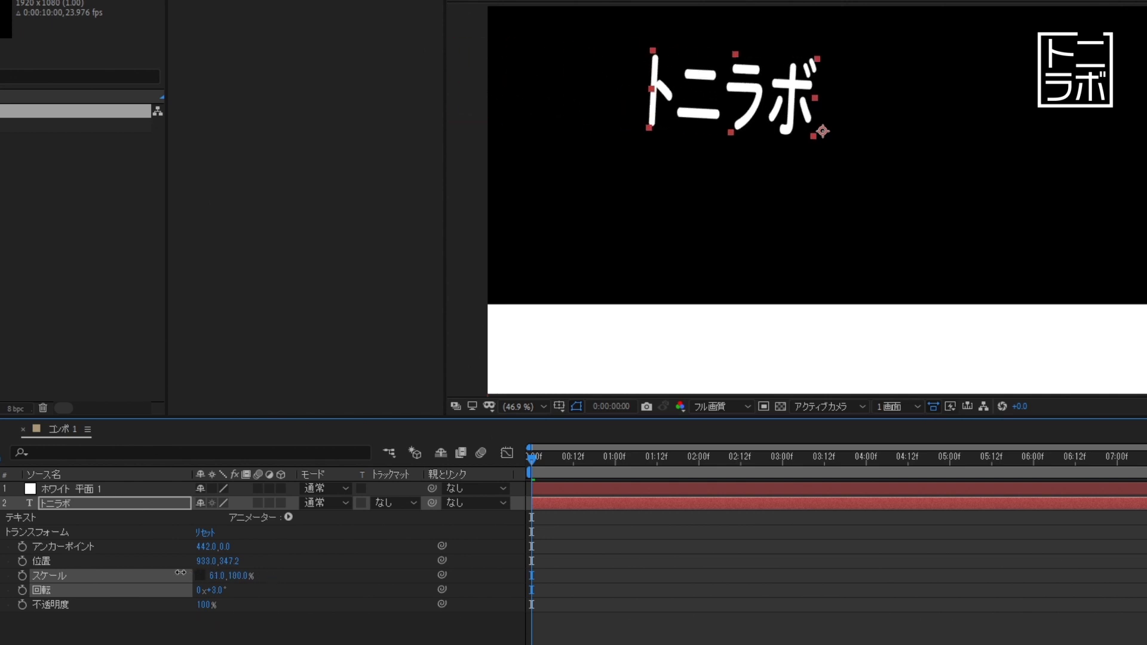
pyautogui.moveTo(190, 558); pyautogui.dragTo(180, 489)
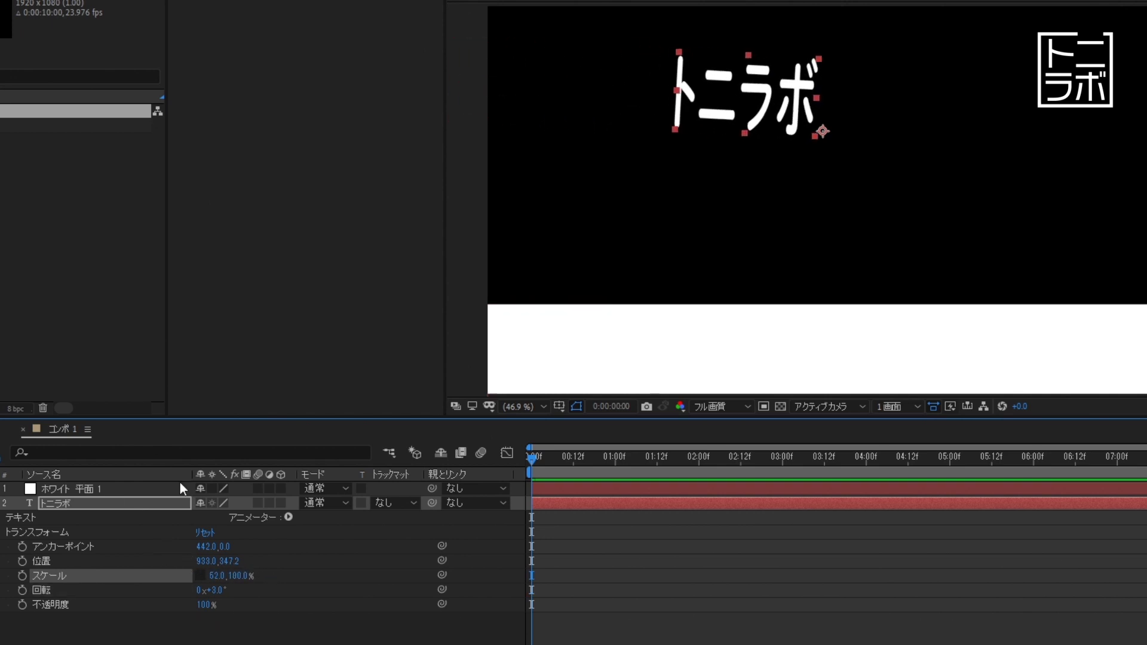
# Set the anchor point to 73,0 and stretch the text to 121% width.
pyautogui.click(55, 586)
pyautogui.click(67, 575)
pyautogui.click(99, 546)
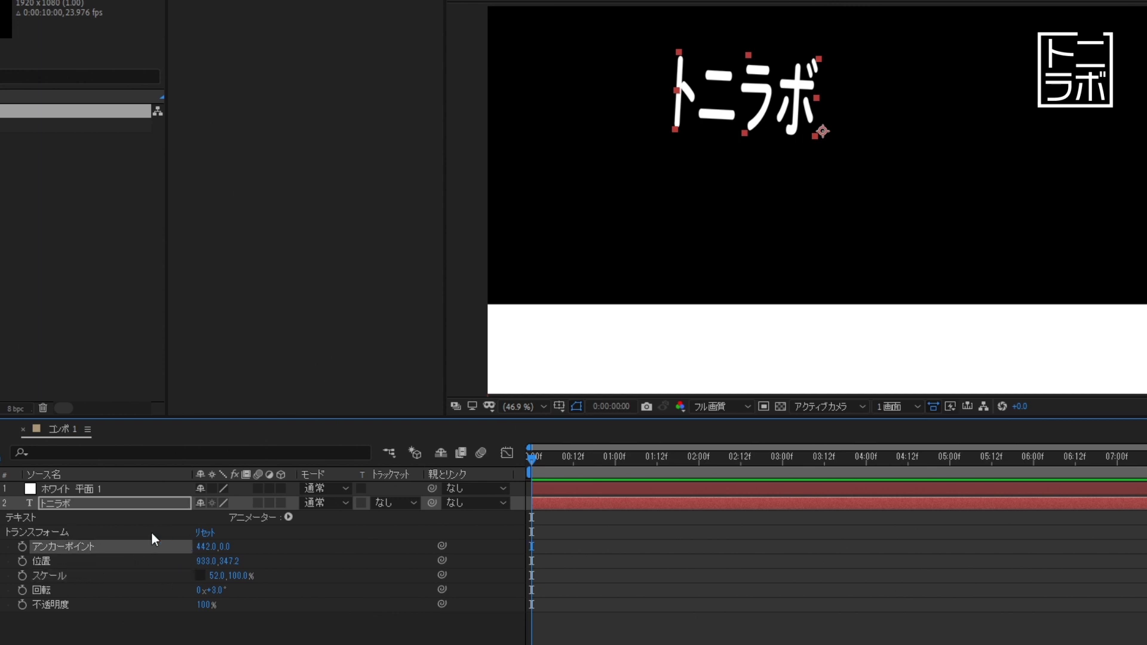
pyautogui.click(92, 579)
pyautogui.click(108, 546)
pyautogui.moveTo(201, 546); pyautogui.dragTo(8, 561)
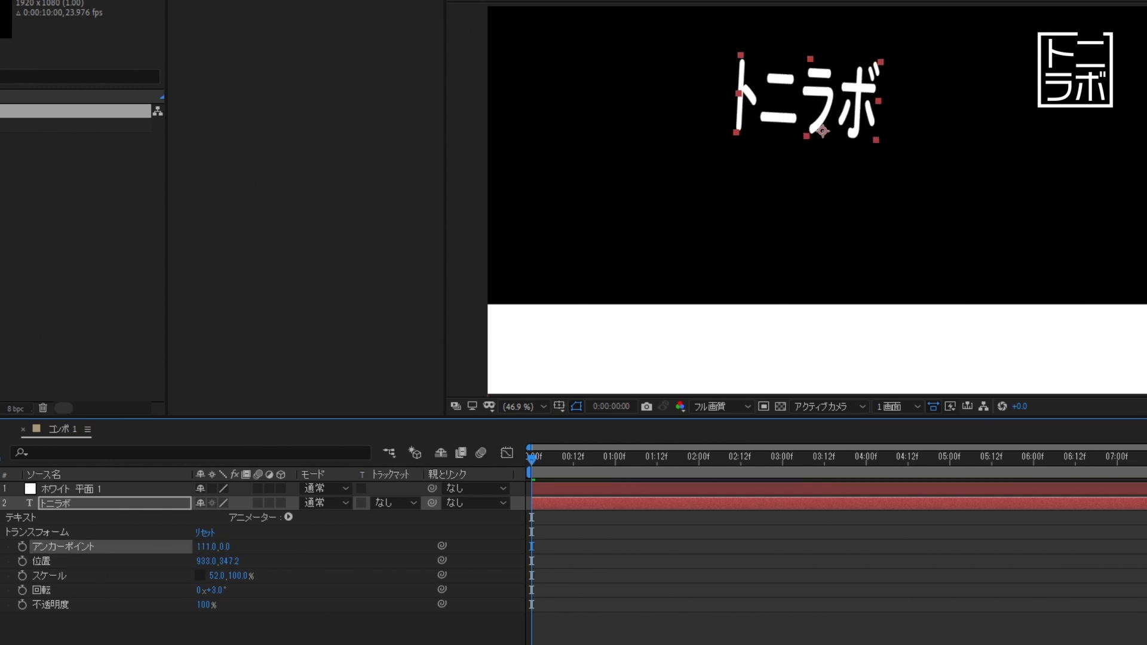
pyautogui.moveTo(219, 577); pyautogui.dragTo(258, 576)
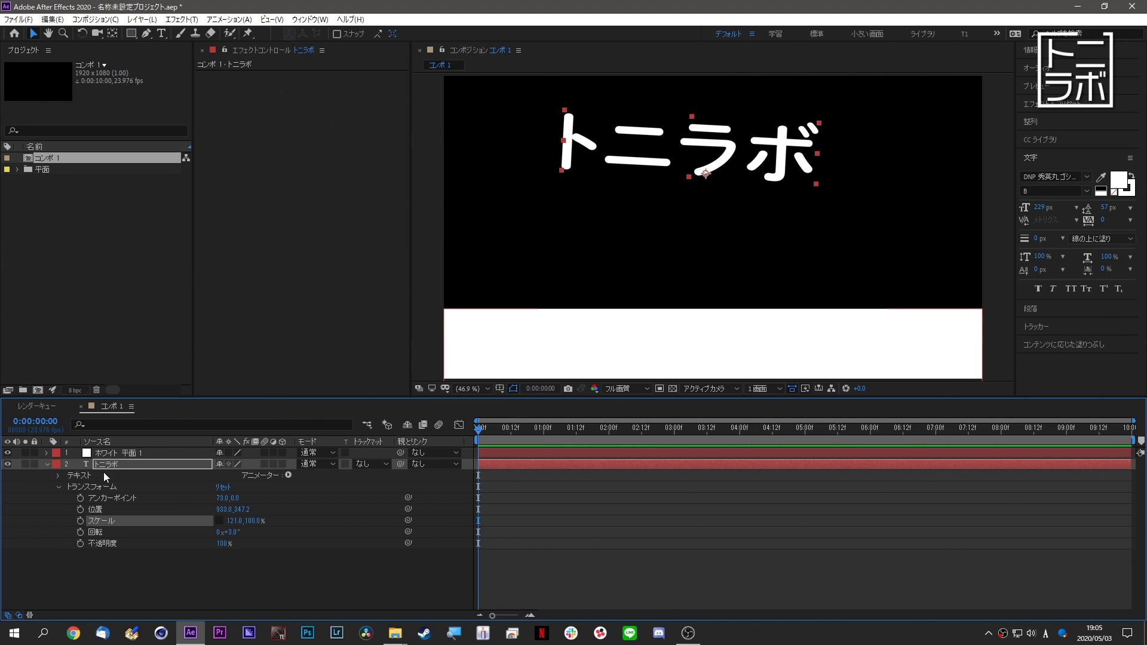
# Reset the text's transform and drag it down to 960.0, 888.3 on the white floor.
pyautogui.click(225, 486)
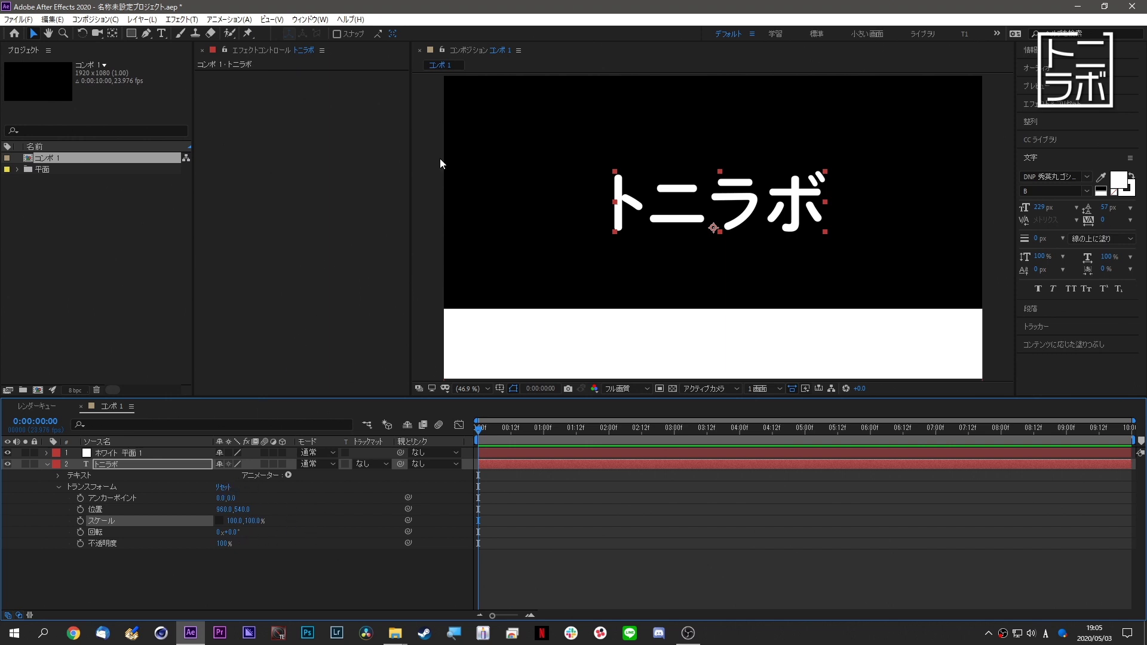
pyautogui.moveTo(729, 205); pyautogui.dragTo(730, 131)
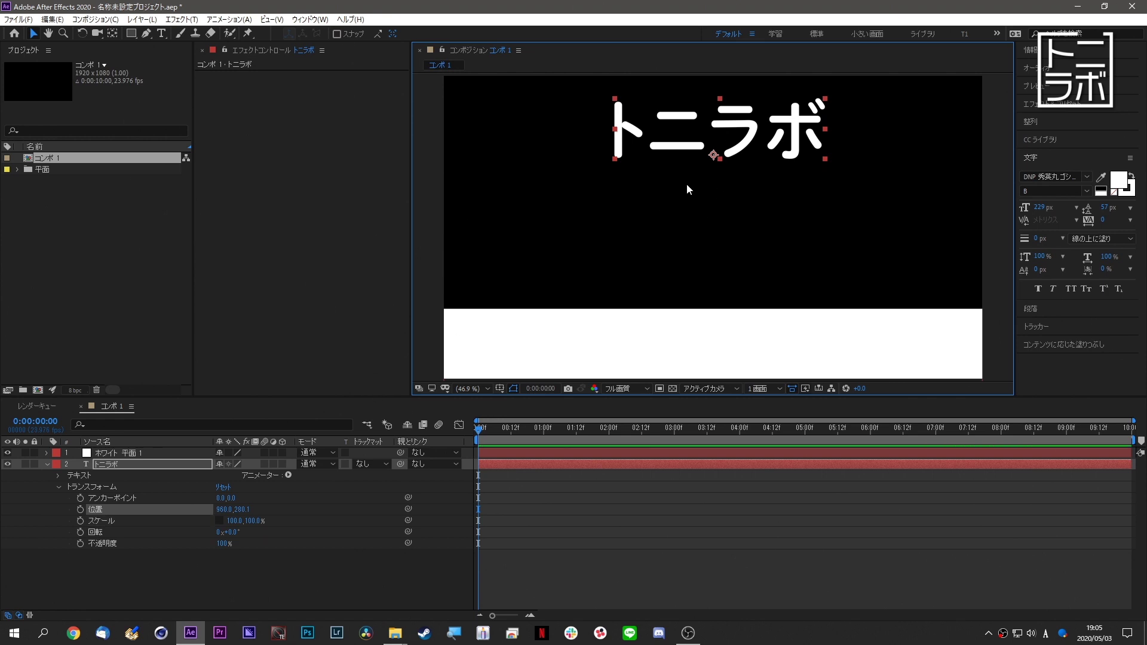
pyautogui.moveTo(741, 130); pyautogui.dragTo(738, 273)
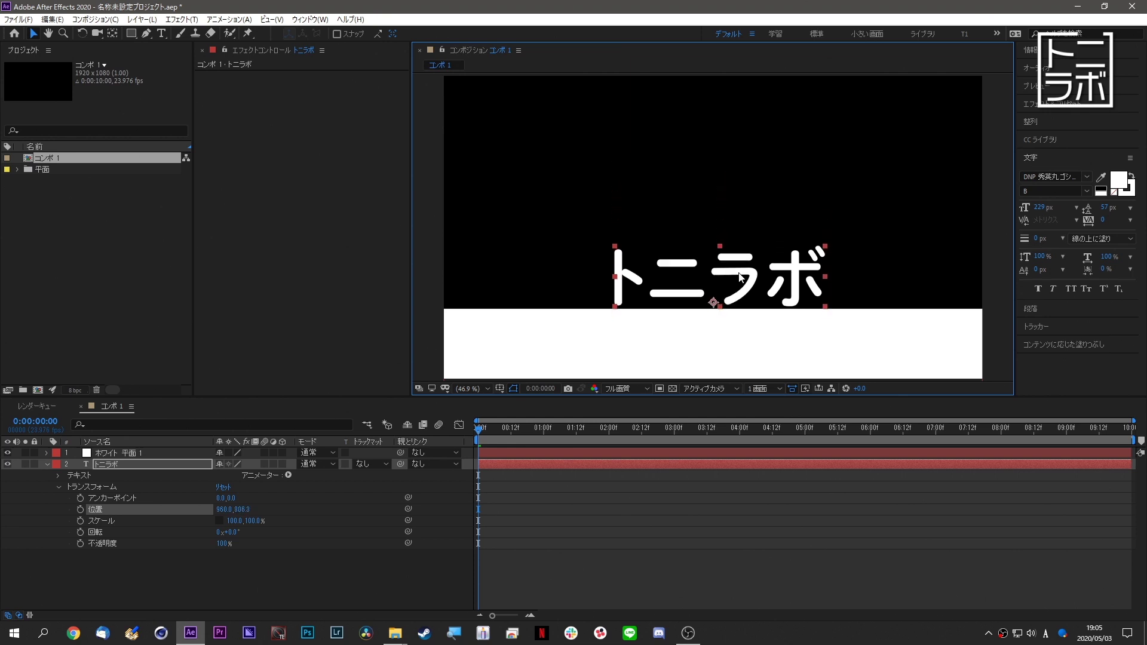
pyautogui.click(156, 498)
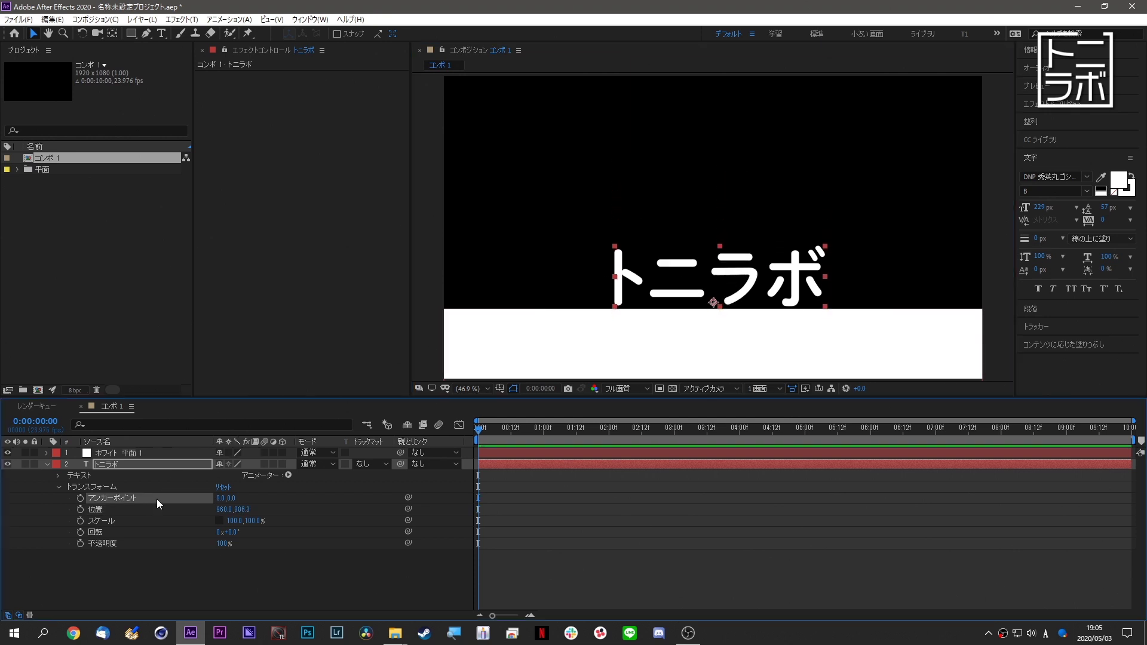
# Nudge the text up to 960.0, 690.4 and return its anchor point to 0,0.
pyautogui.moveTo(783, 254); pyautogui.dragTo(783, 223)
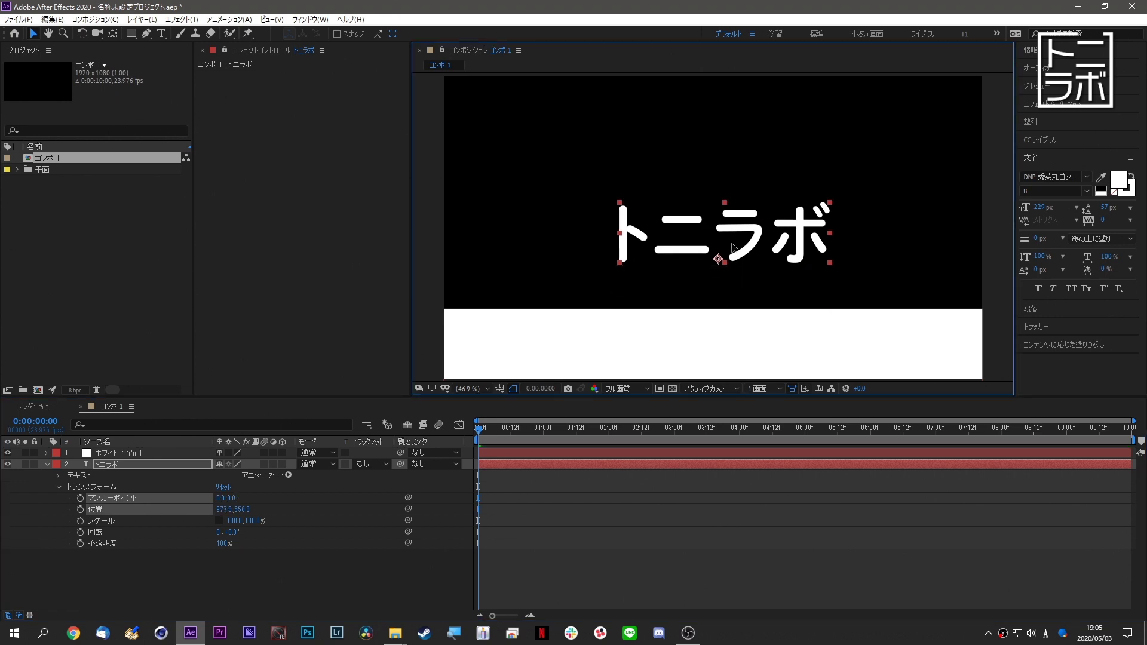
pyautogui.moveTo(226, 498)
pyautogui.mouseDown()
pyautogui.moveTo(433, 502)
pyautogui.moveTo(225, 508)
pyautogui.mouseUp()
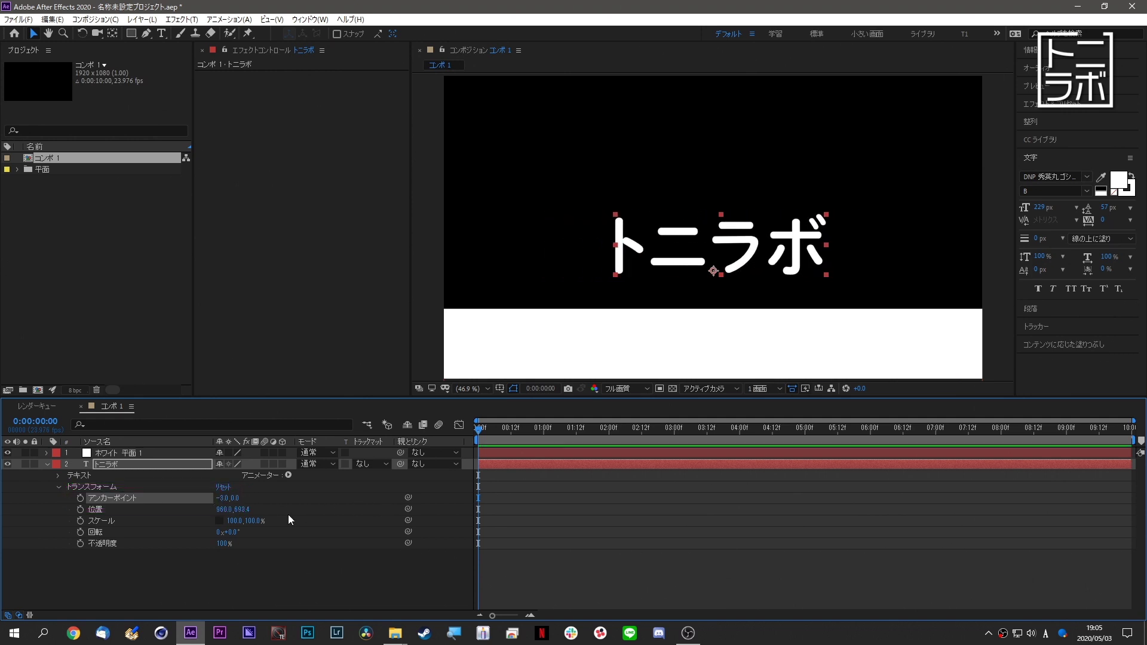
pyautogui.moveTo(243, 500); pyautogui.dragTo(247, 499)
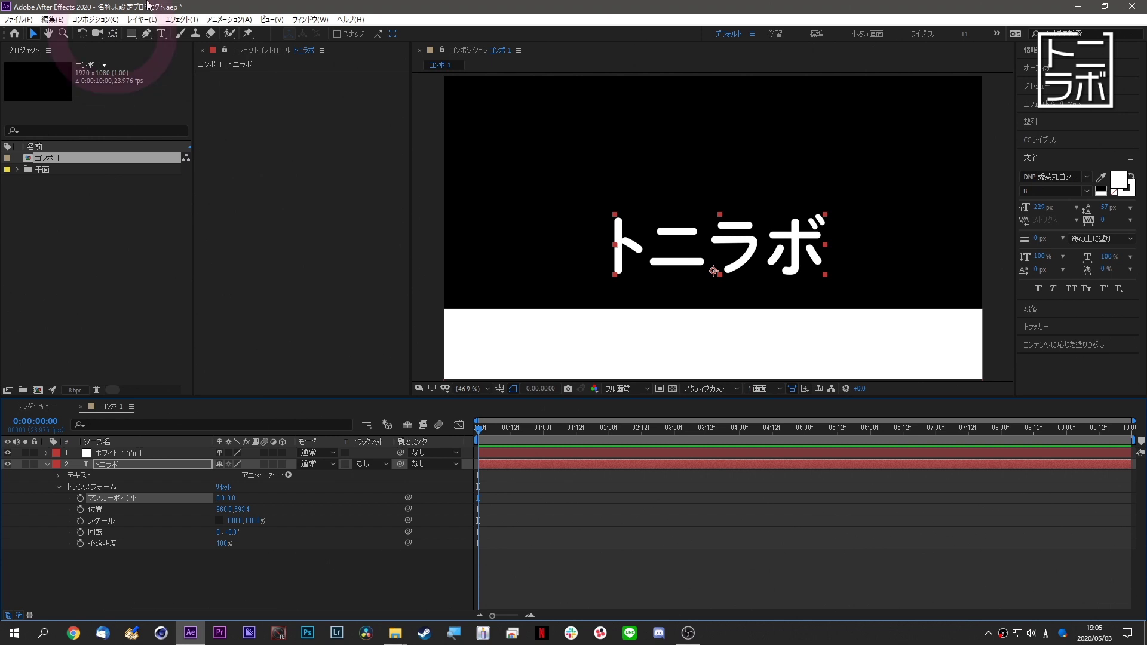
pyautogui.click(112, 34)
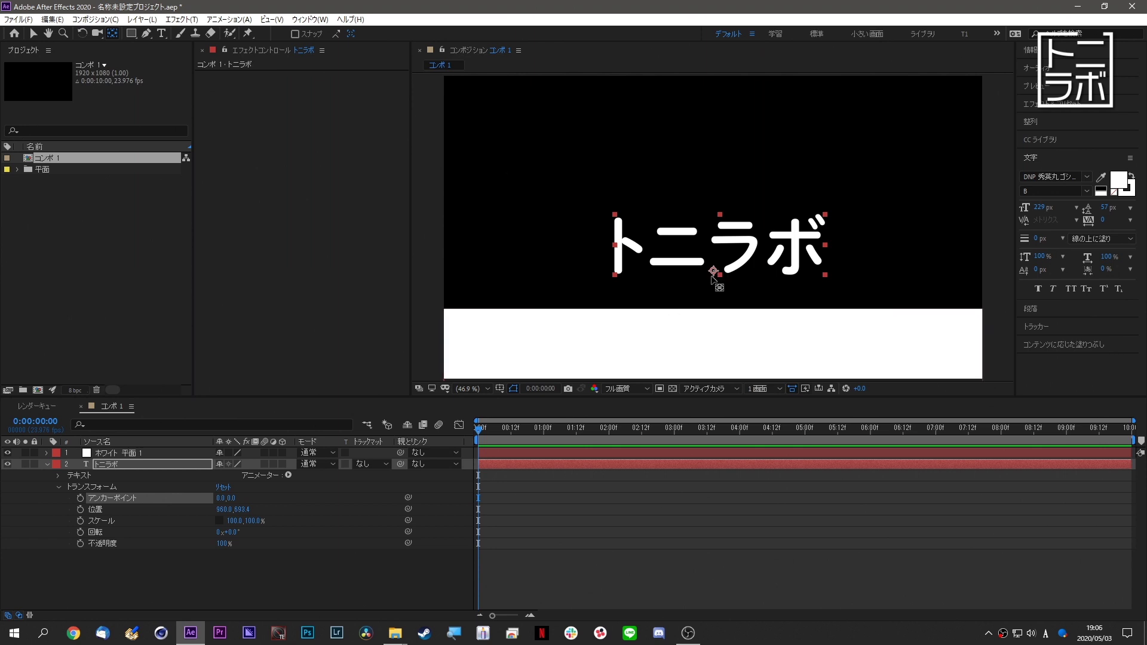
# Move the anchor point to the text's bottom centre (23.4, 15.7).
pyautogui.moveTo(713, 272)
pyautogui.mouseDown()
pyautogui.moveTo(702, 272)
pyautogui.moveTo(752, 271)
pyautogui.mouseUp()
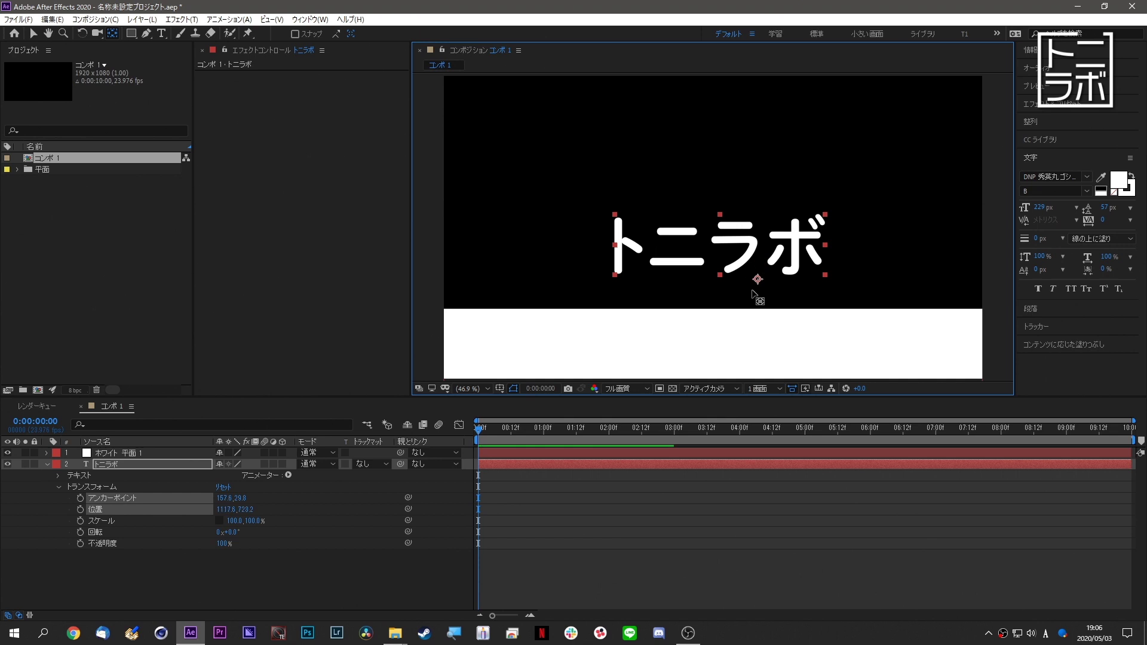
pyautogui.moveTo(752, 272)
pyautogui.mouseDown()
pyautogui.moveTo(720, 275)
pyautogui.moveTo(730, 212)
pyautogui.moveTo(830, 216)
pyautogui.moveTo(840, 246)
pyautogui.moveTo(834, 220)
pyautogui.moveTo(721, 245)
pyautogui.mouseUp()
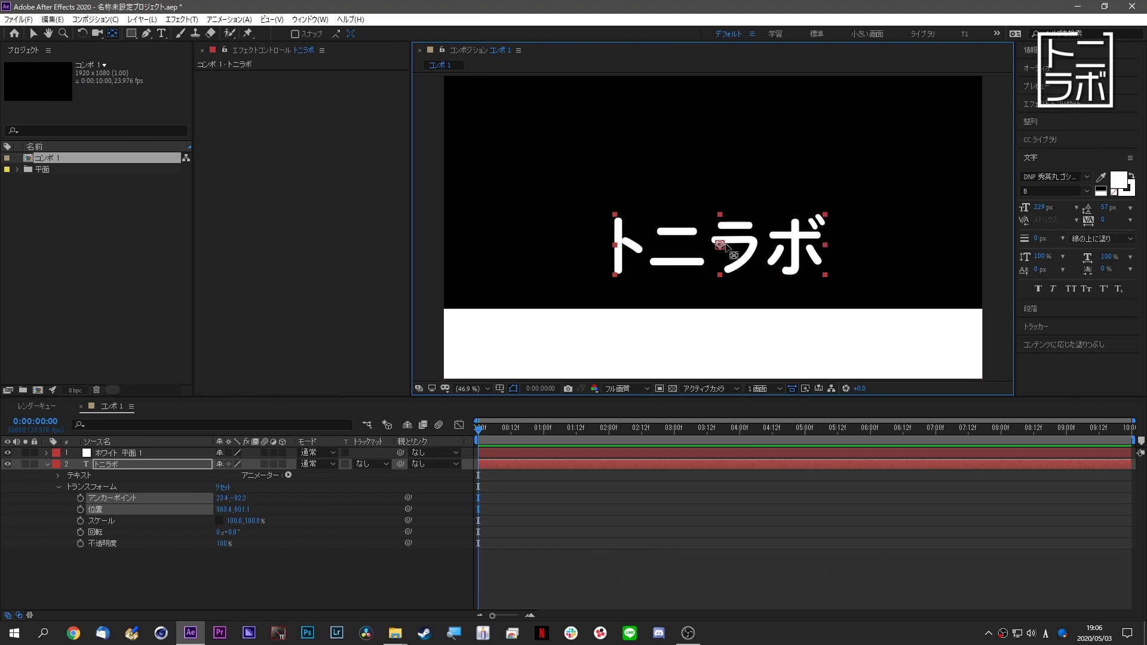
pyautogui.moveTo(720, 245)
pyautogui.mouseDown()
pyautogui.moveTo(795, 275)
pyautogui.moveTo(724, 288)
pyautogui.mouseUp()
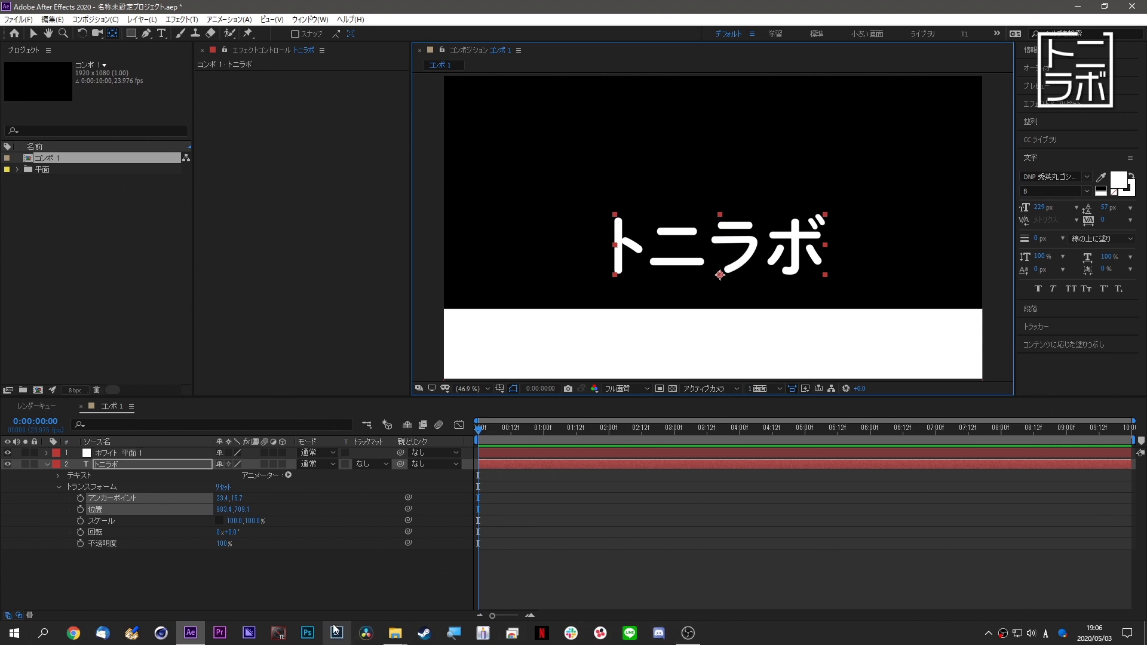
# Open the _Render folder and play the rendered sample ポヨヨン.mov.
pyautogui.click(398, 638)
pyautogui.click(450, 604)
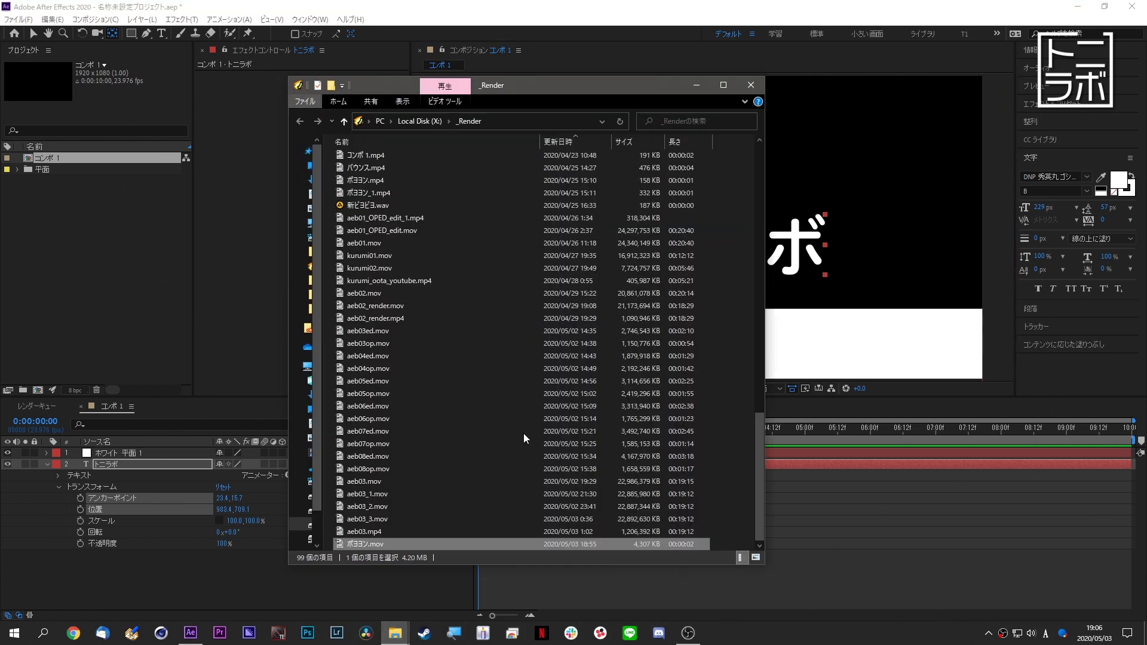
pyautogui.doubleClick(396, 520)
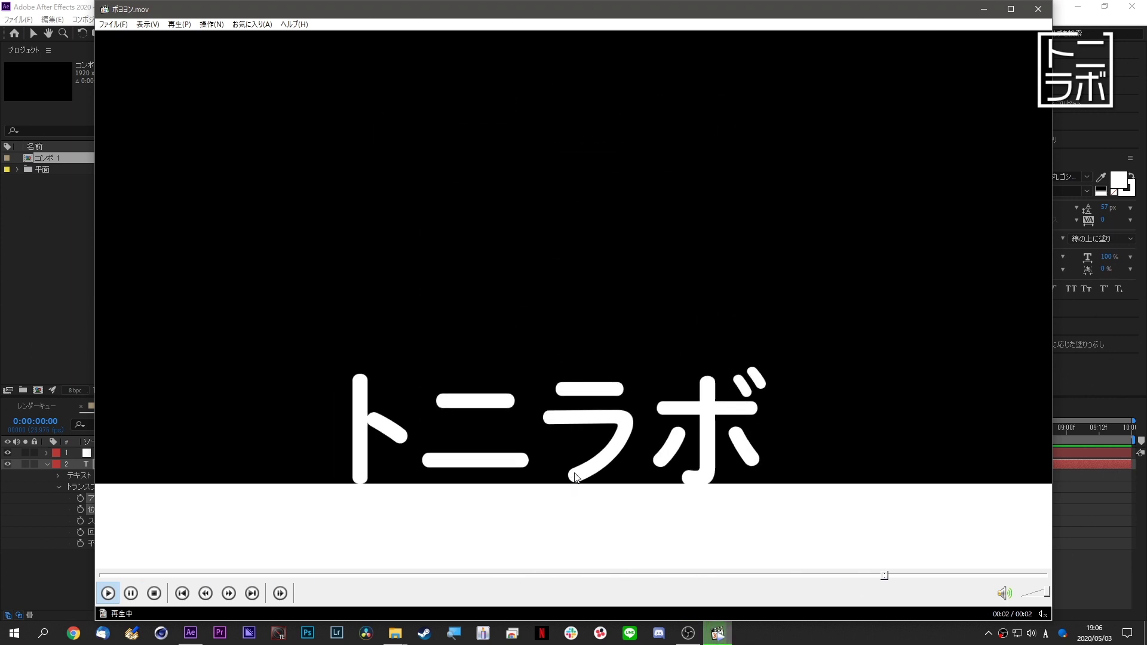
# Pause the bouncing トニラボ reference clip, step through its landing frame by frame, then minimize the player.
pyautogui.press('space')
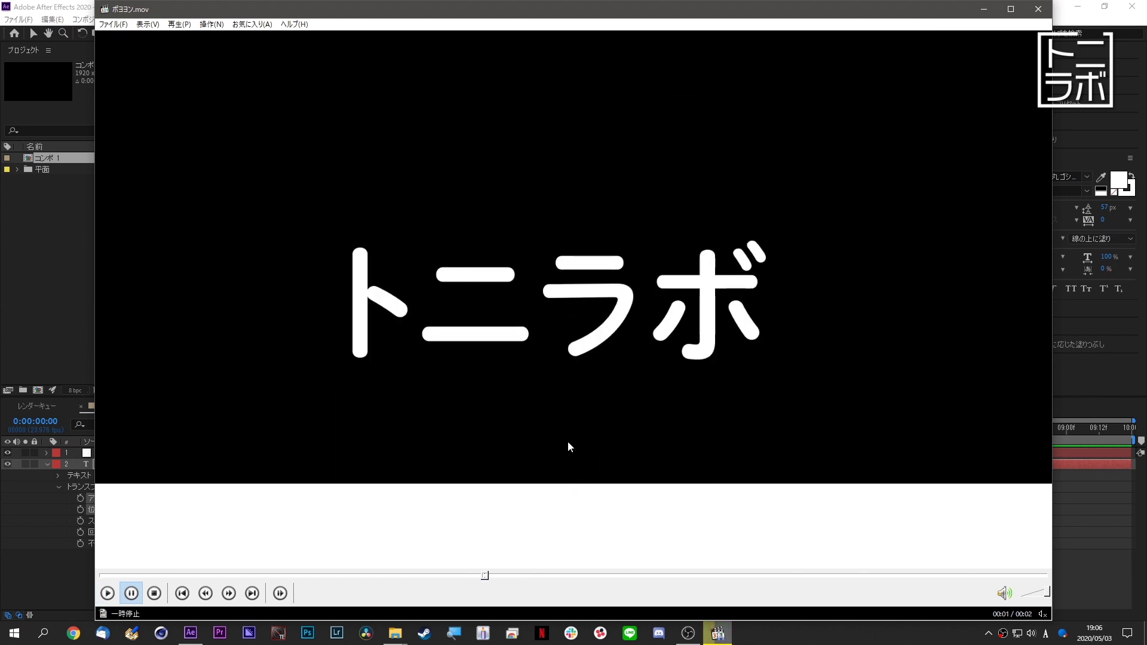
pyautogui.press('Right')
pyautogui.press('Right')
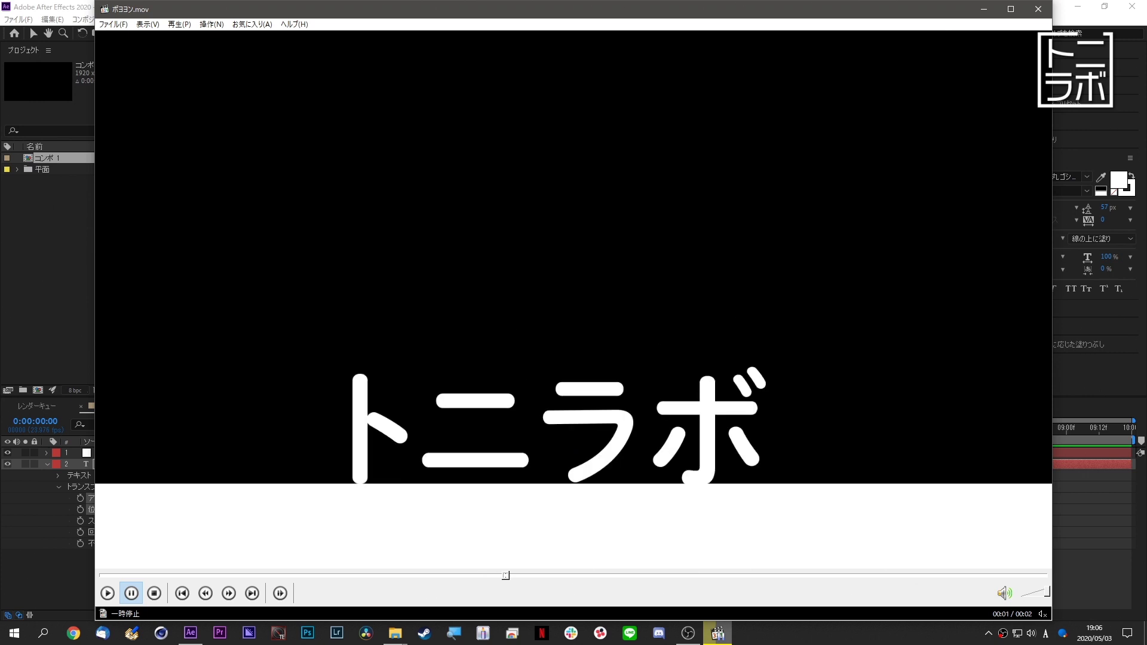
pyautogui.press('Right')
pyautogui.press('Right')
pyautogui.press('Right')
pyautogui.press('Right')
pyautogui.press('Right')
pyautogui.moveTo(642, 575)
pyautogui.mouseDown()
pyautogui.moveTo(523, 575)
pyautogui.moveTo(777, 576)
pyautogui.mouseUp()
pyautogui.hotkey('ctrl', 'Left')
pyautogui.hotkey('ctrl', 'Left')
pyautogui.hotkey('ctrl', 'Left')
pyautogui.hotkey('ctrl', 'Left')
pyautogui.hotkey('ctrl', 'Left')
pyautogui.hotkey('ctrl', 'Left')
pyautogui.hotkey('ctrl', 'Left')
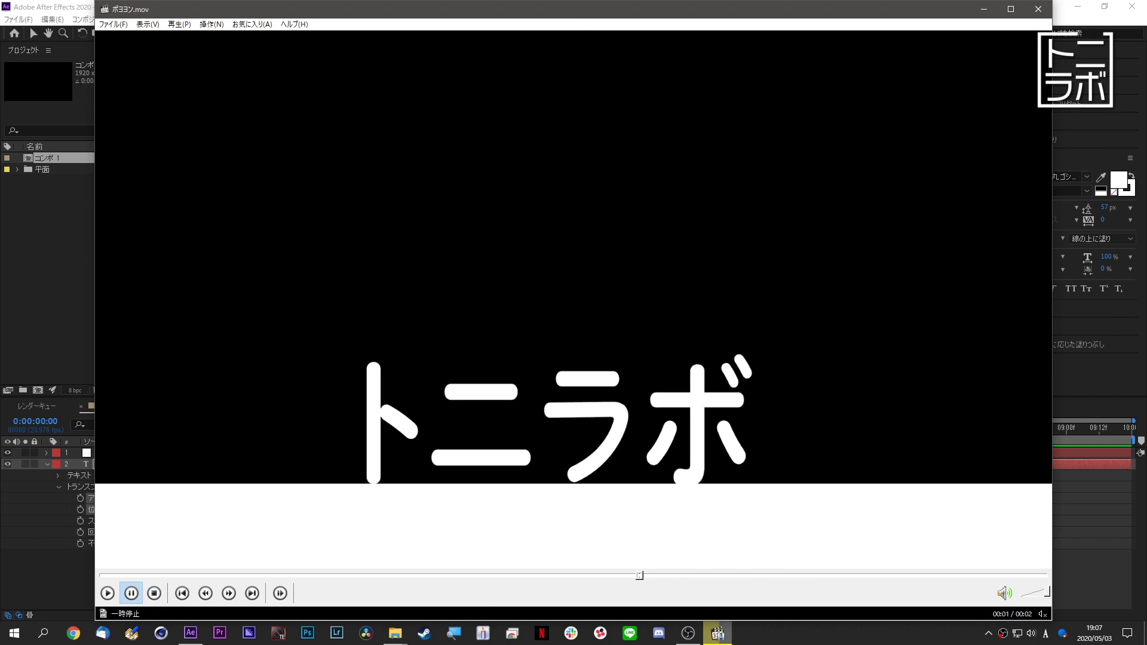
pyautogui.hotkey('ctrl', 'Left')
pyautogui.hotkey('ctrl', 'Left')
pyautogui.hotkey('ctrl', 'Left')
pyautogui.hotkey('ctrl', 'Left')
pyautogui.hotkey('ctrl', 'Left')
pyautogui.hotkey('ctrl', 'Left')
pyautogui.hotkey('ctrl', 'Left')
pyautogui.hotkey('ctrl', 'Left')
pyautogui.hotkey('ctrl', 'Left')
pyautogui.hotkey('ctrl', 'Left')
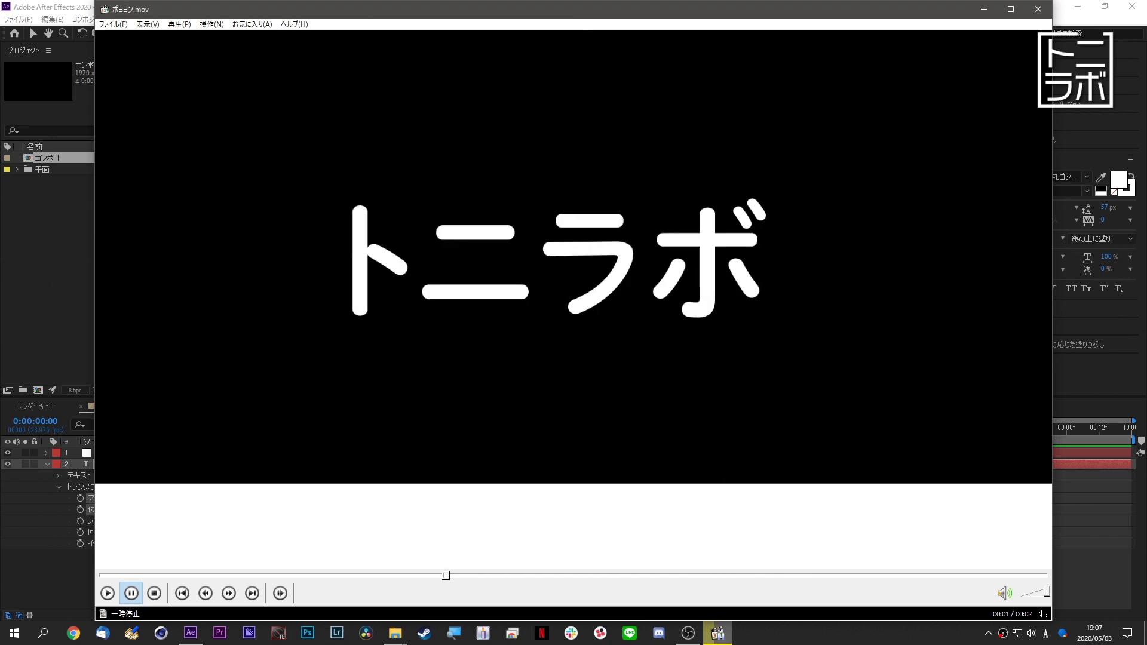
pyautogui.hotkey('ctrl', 'Right')
pyautogui.hotkey('ctrl', 'Right')
pyautogui.hotkey('ctrl', 'Right')
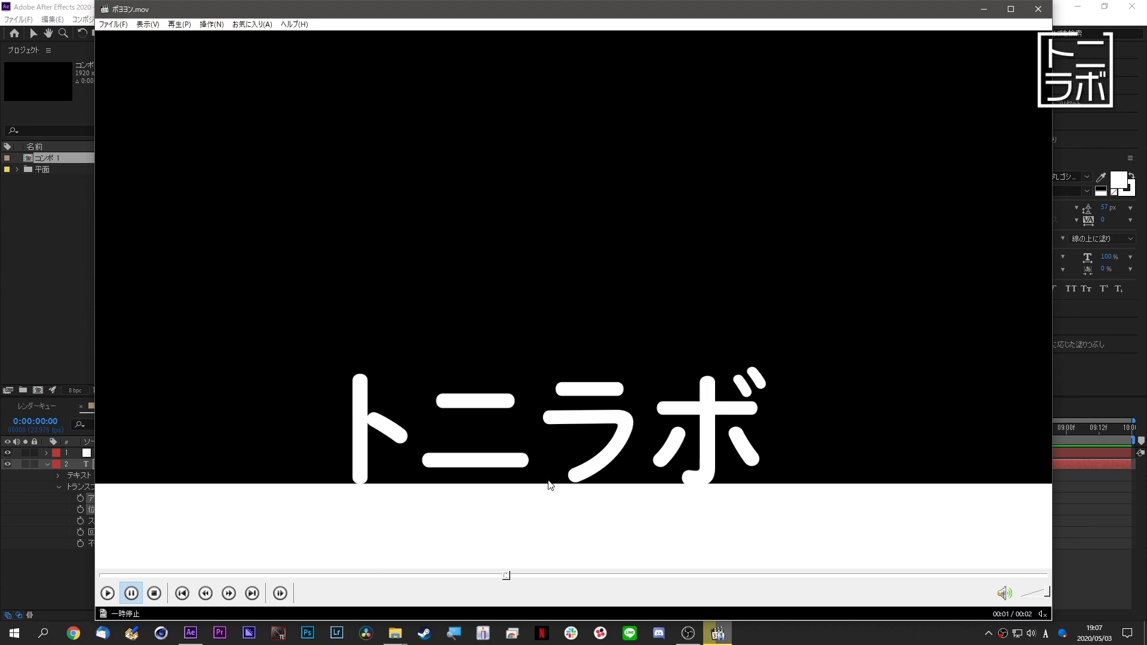
pyautogui.hotkey('ctrl', 'Right')
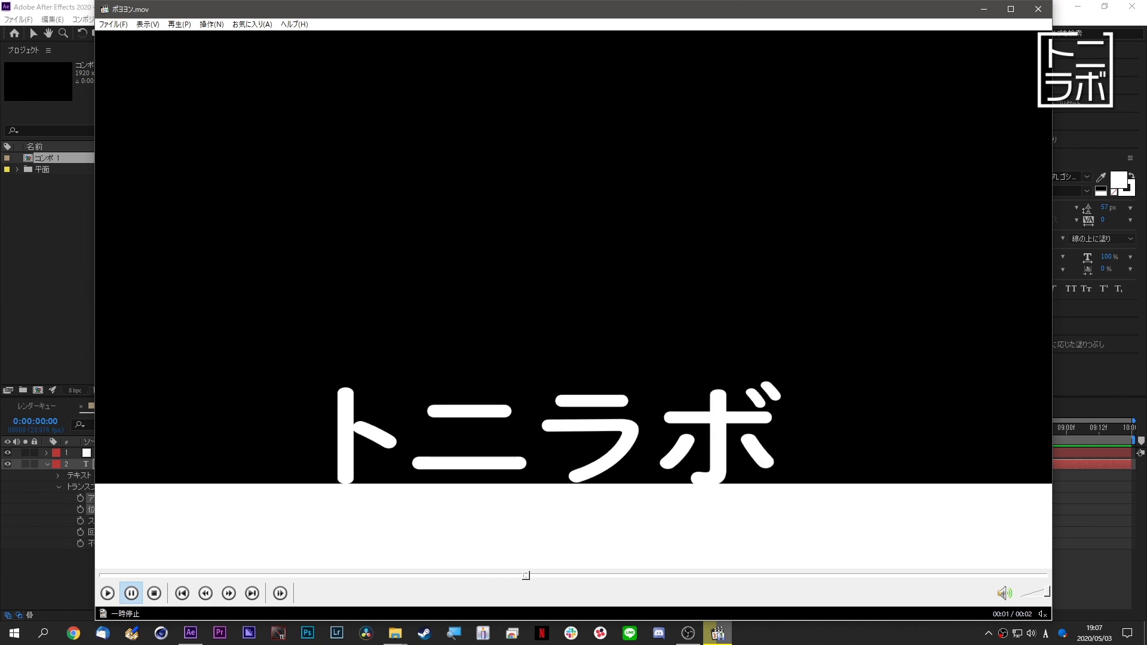
pyautogui.hotkey('ctrl', 'Right')
pyautogui.hotkey('ctrl', 'Right')
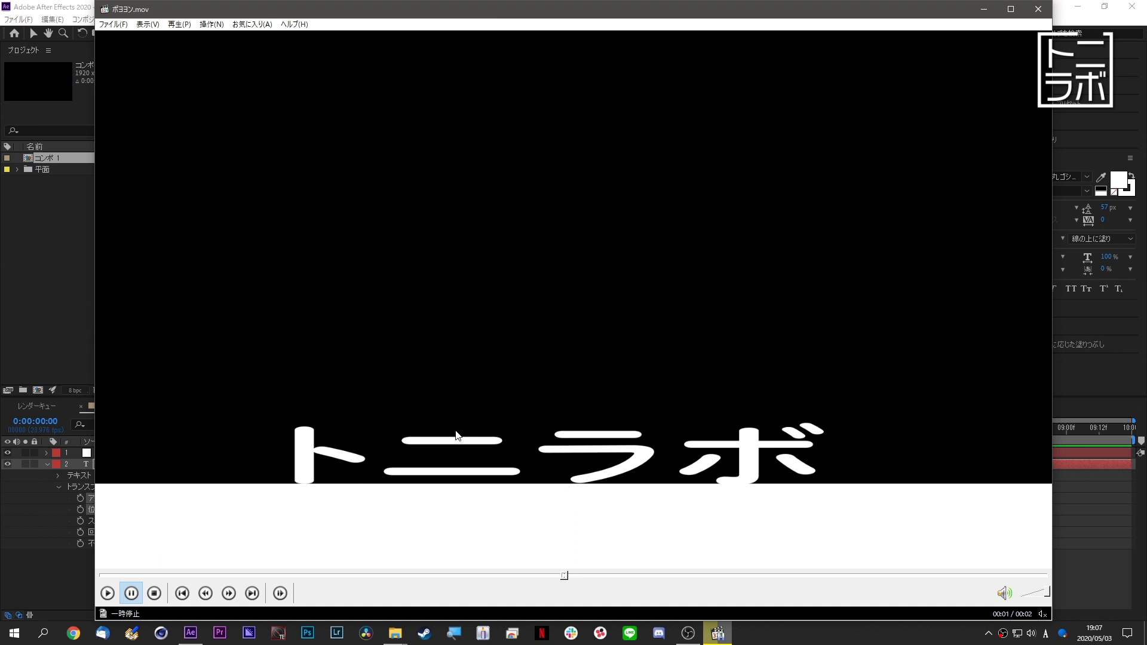
pyautogui.press('Left')
pyautogui.press('Left')
pyautogui.press('Left')
pyautogui.press('Left')
pyautogui.press('Left')
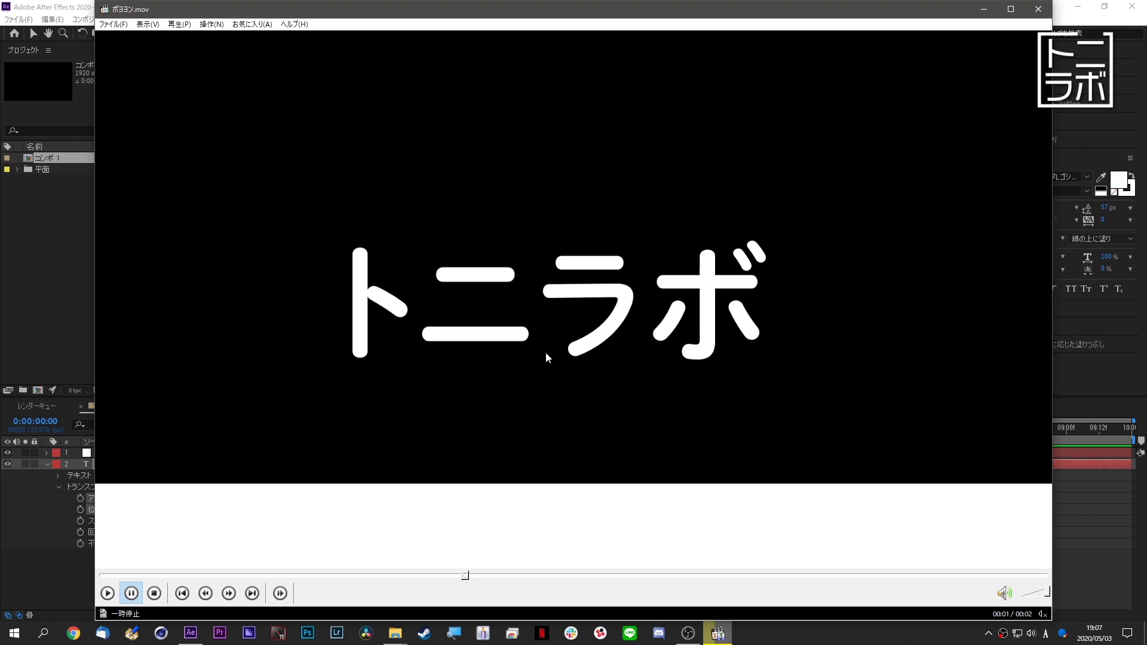
pyautogui.click(984, 9)
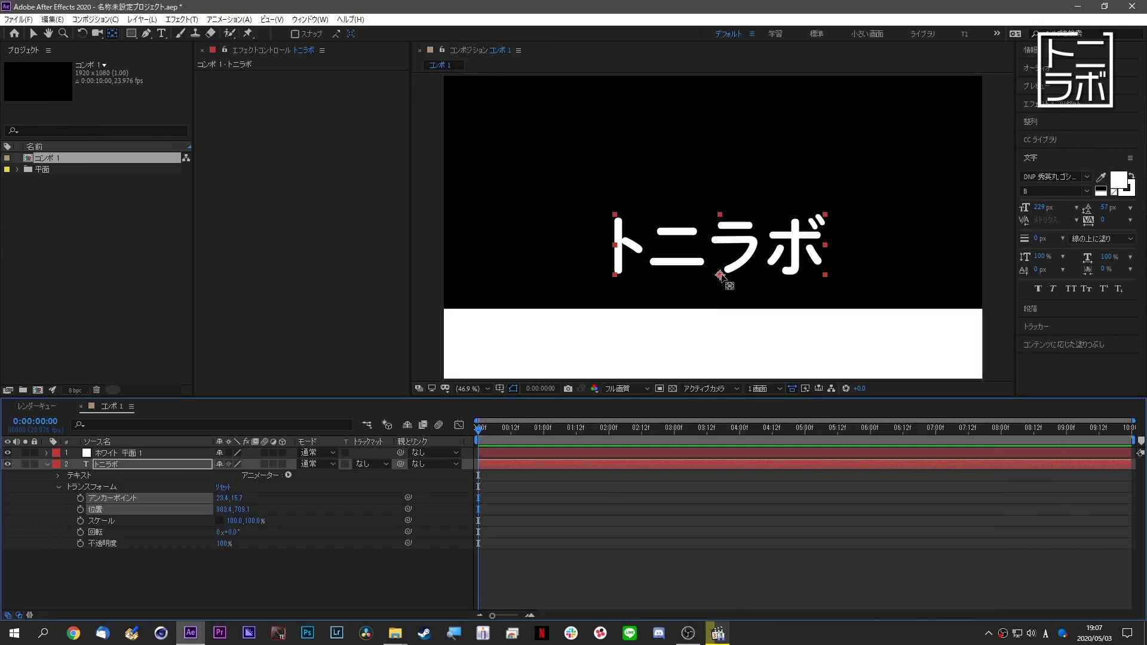
# Lift the トニラボ text up near the top of the composition, setting its starting Position keyframe.
pyautogui.moveTo(483, 429)
pyautogui.mouseDown()
pyautogui.moveTo(604, 432)
pyautogui.moveTo(402, 452)
pyautogui.mouseUp()
pyautogui.click(150, 461)
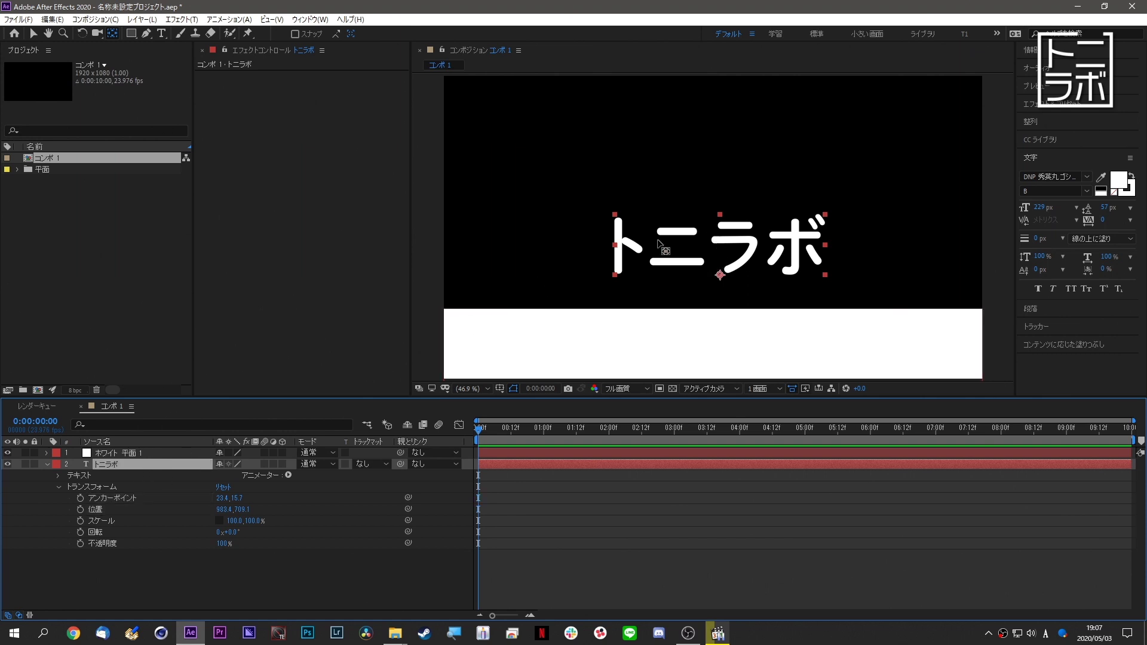
pyautogui.click(33, 34)
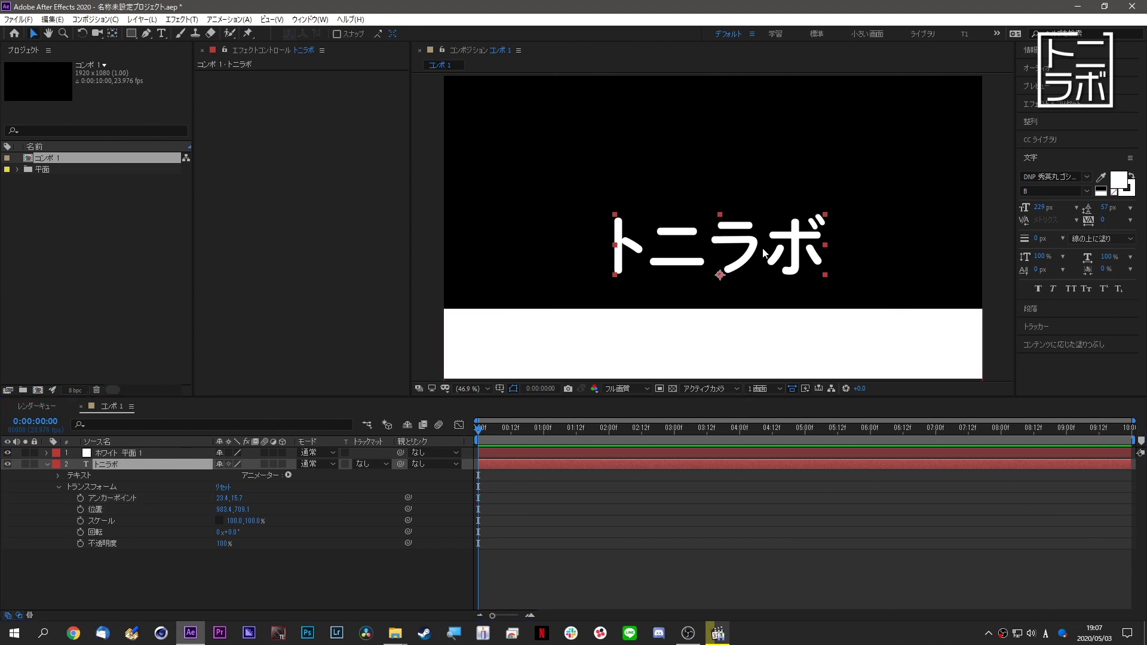
pyautogui.moveTo(766, 255); pyautogui.dragTo(769, 137)
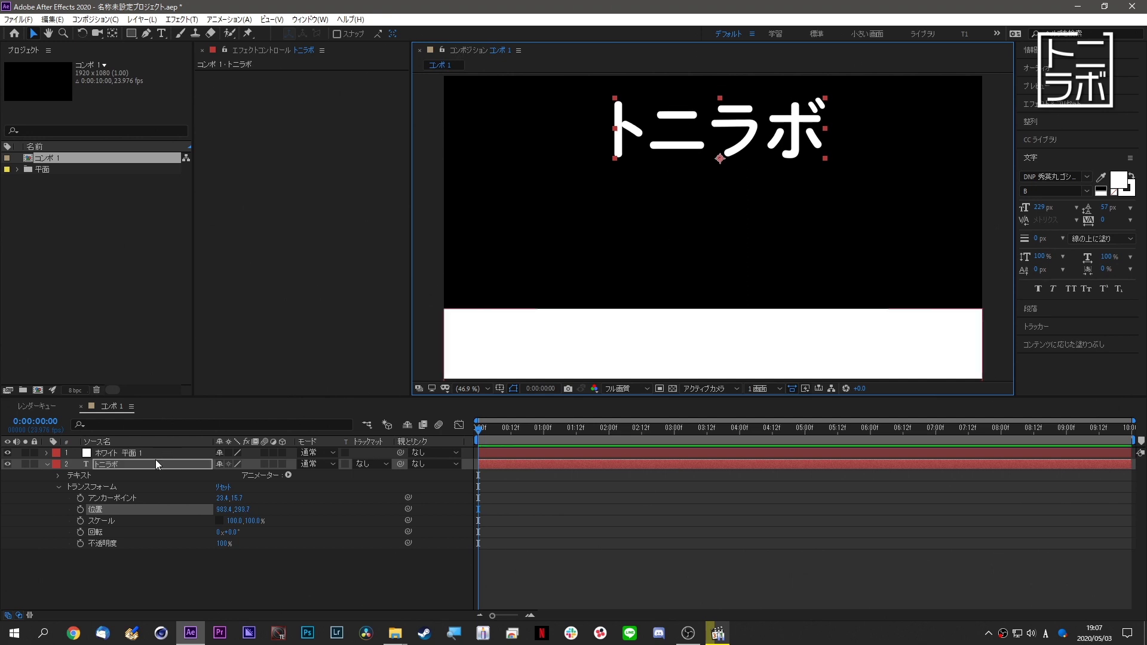
pyautogui.click(96, 509)
pyautogui.press('space')
# At 1:12, lower the text onto the white floor at Position 983.4, 830.7.
pyautogui.moveTo(511, 427); pyautogui.dragTo(576, 431)
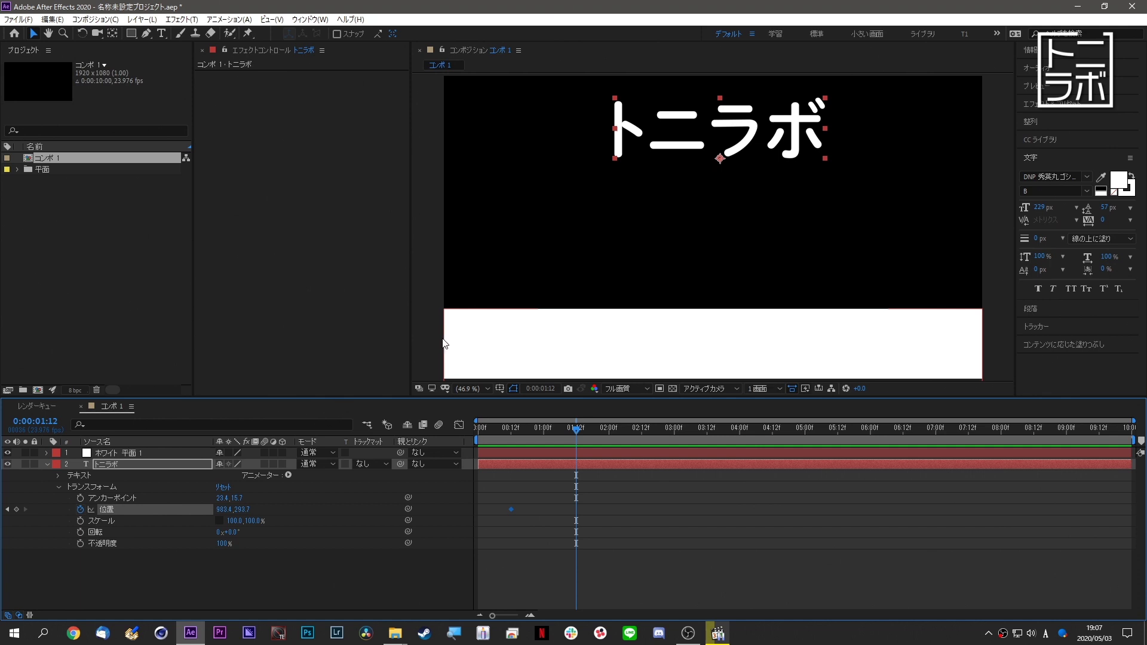
pyautogui.moveTo(233, 509)
pyautogui.mouseDown()
pyautogui.moveTo(507, 483)
pyautogui.moveTo(729, 296)
pyautogui.mouseUp()
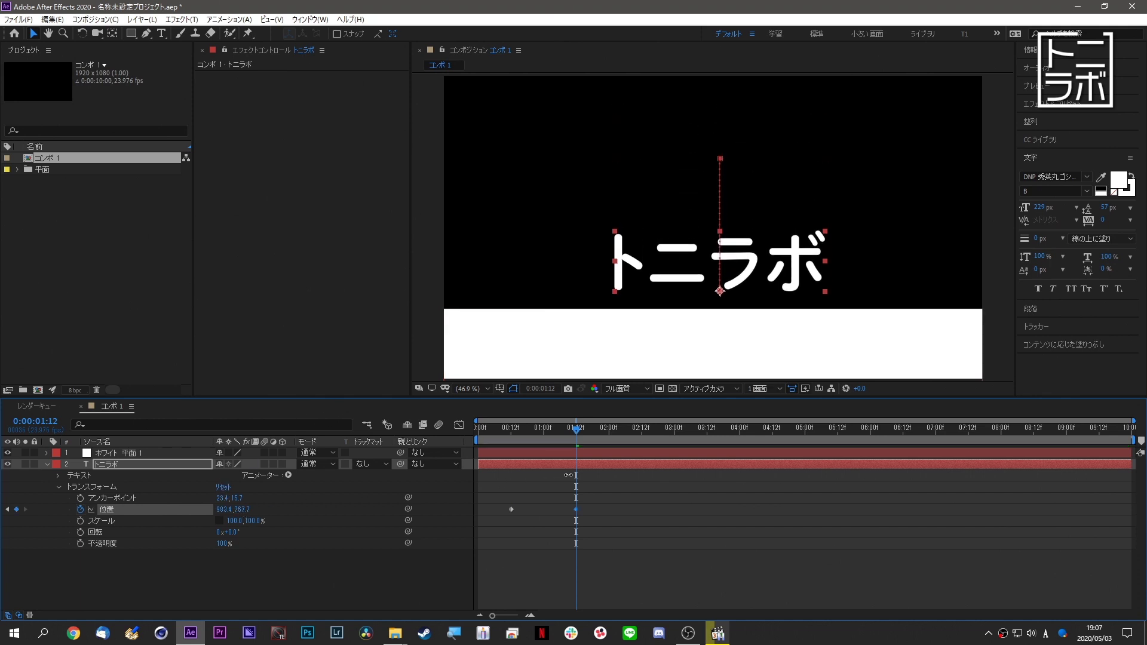
pyautogui.scroll(1, 729, 295)
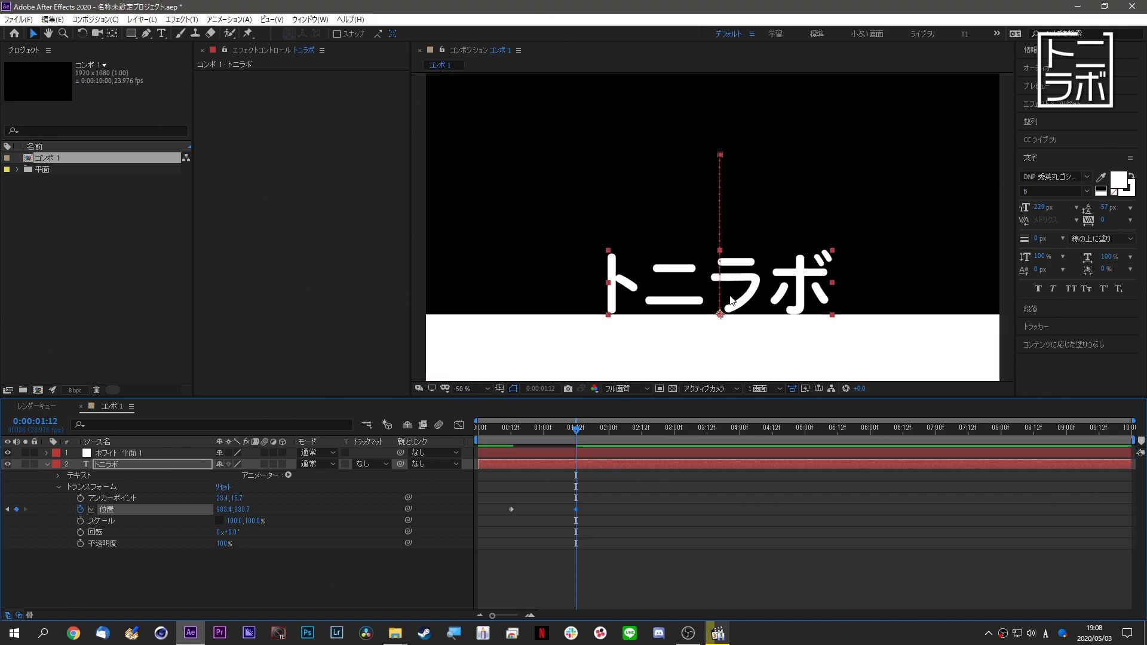
pyautogui.scroll(2, 729, 296)
pyautogui.scroll(-2, 729, 296)
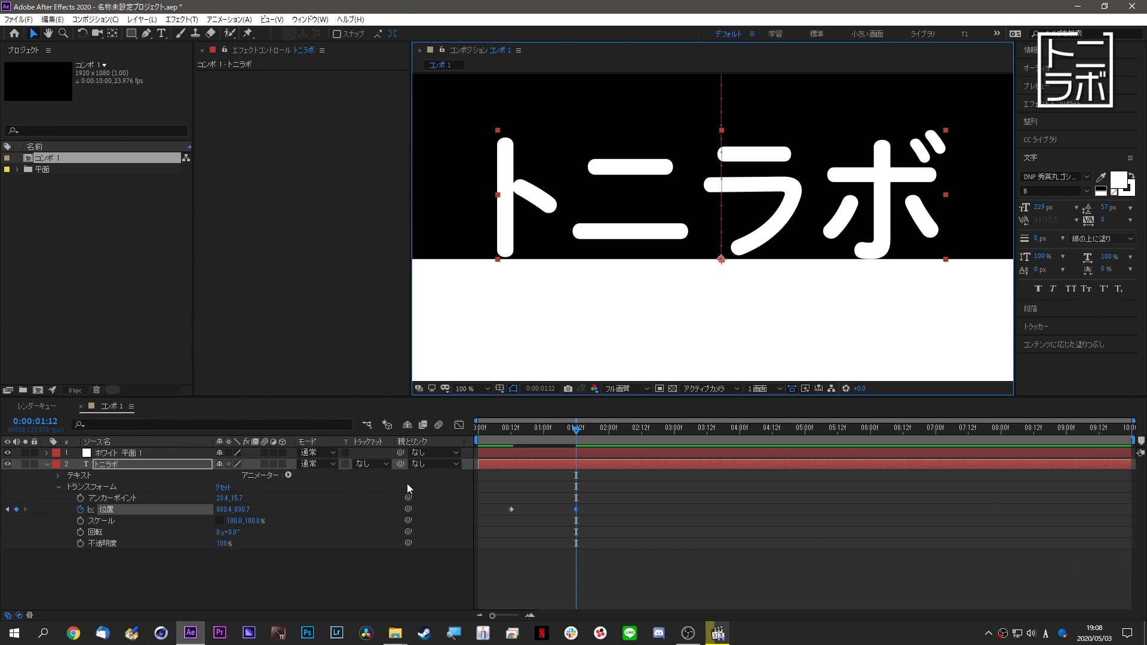
pyautogui.scroll(1, 725, 305)
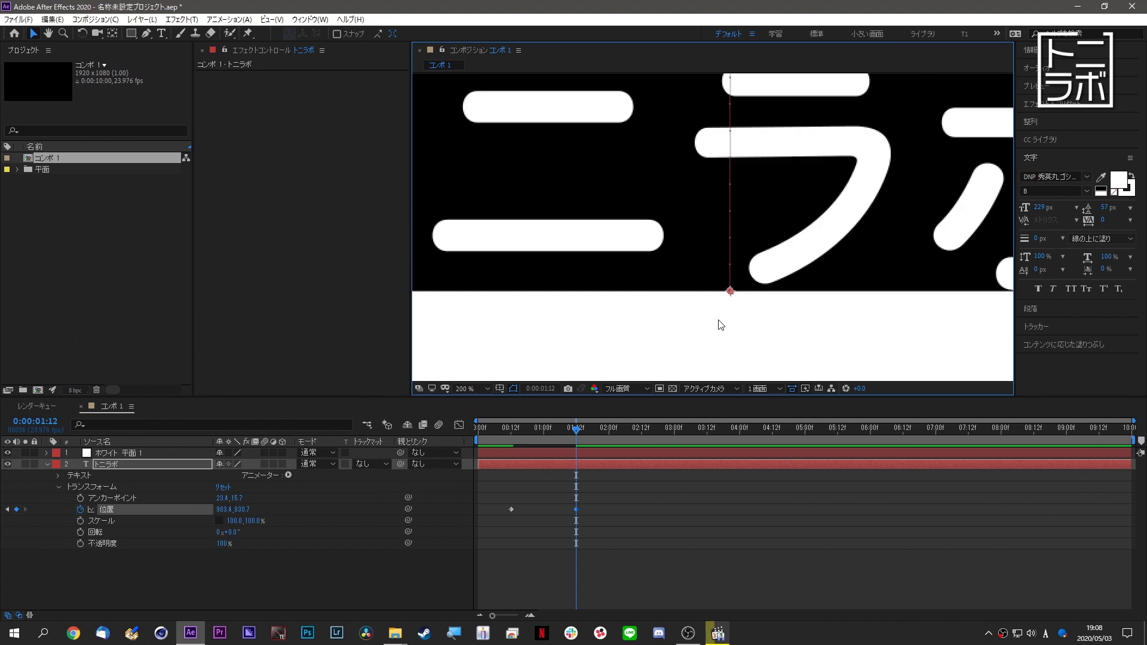
pyautogui.scroll(-1, 660, 352)
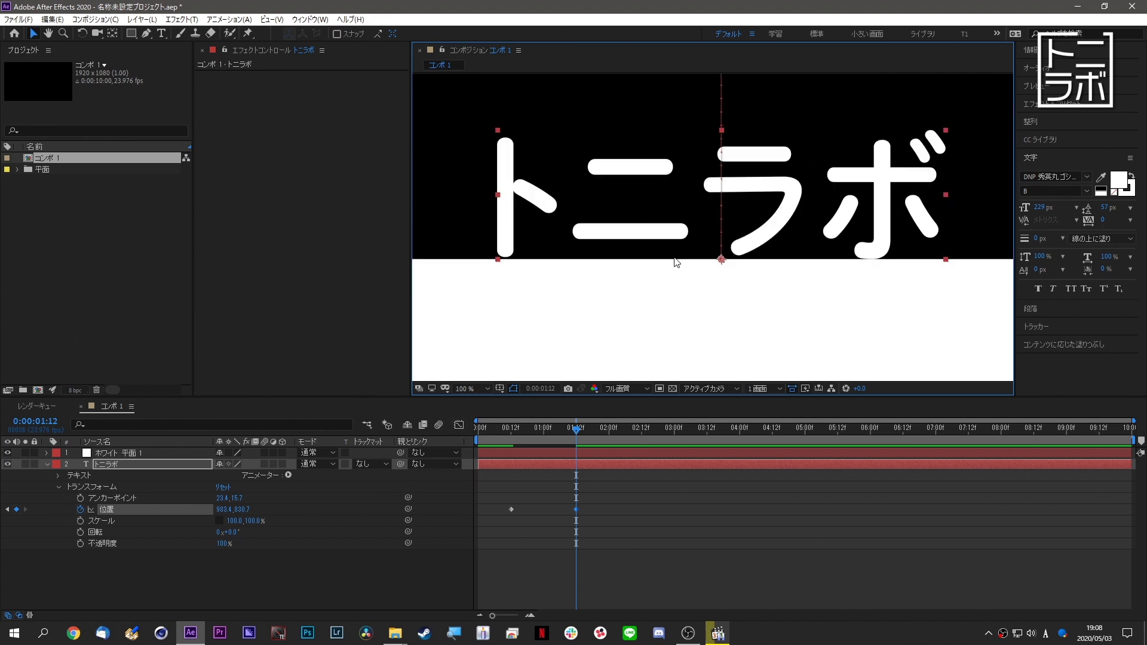
pyautogui.scroll(2, 723, 272)
# Zoom in to confirm the text rests exactly on the floor, then return time near the start.
pyautogui.moveTo(737, 276); pyautogui.dragTo(619, 189)
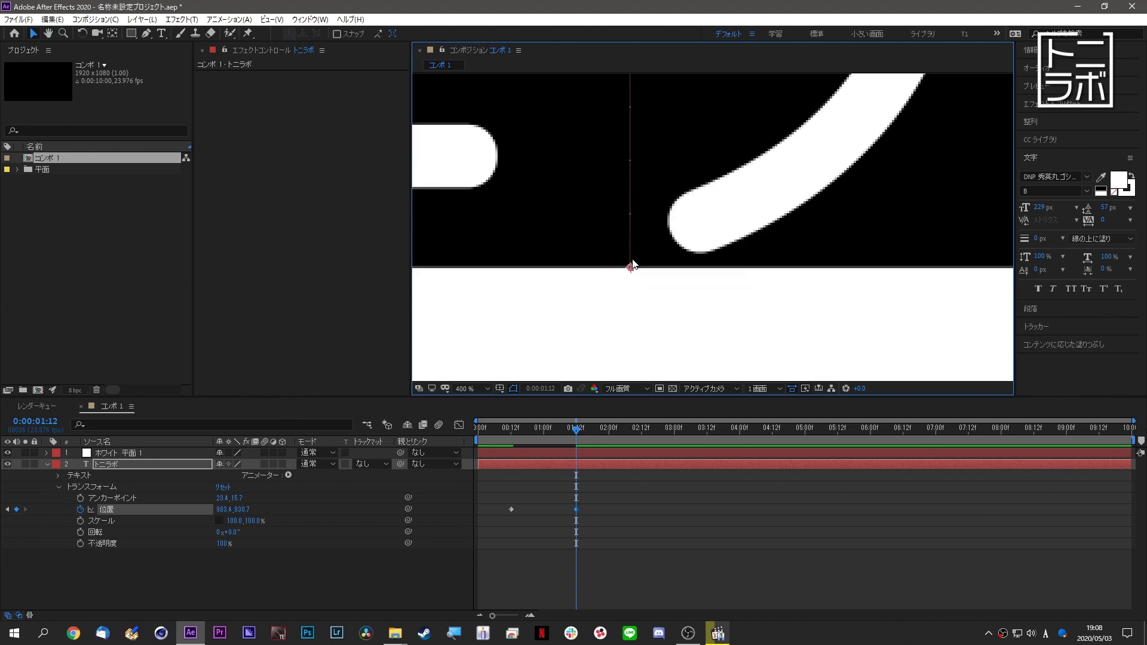
pyautogui.scroll(-3, 665, 237)
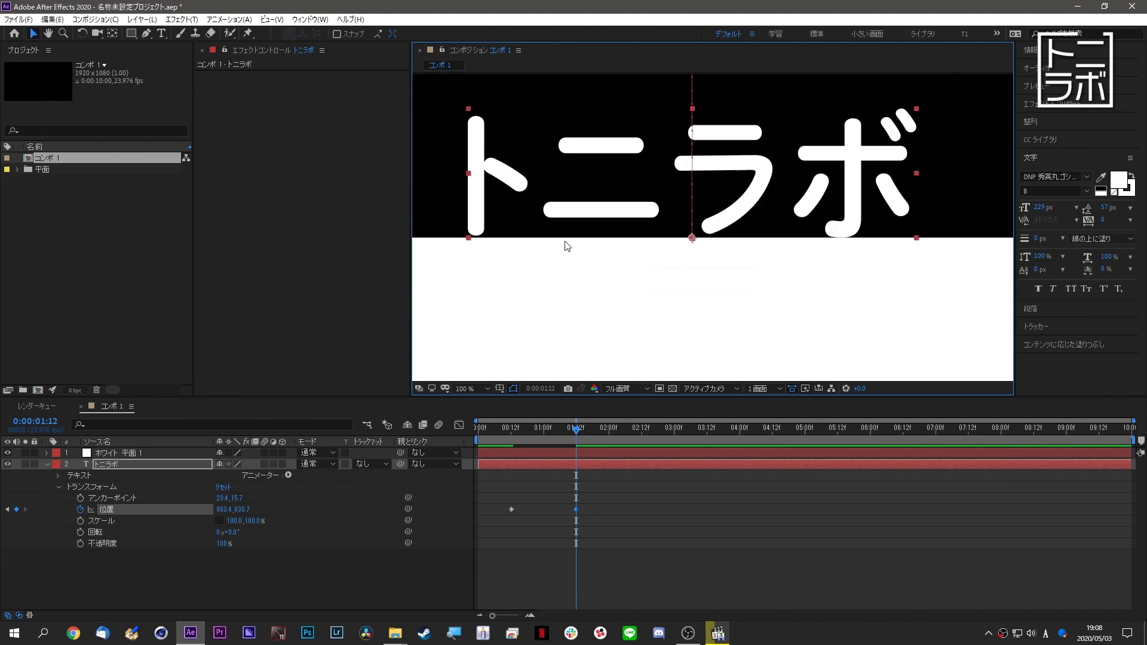
pyautogui.scroll(1, 766, 221)
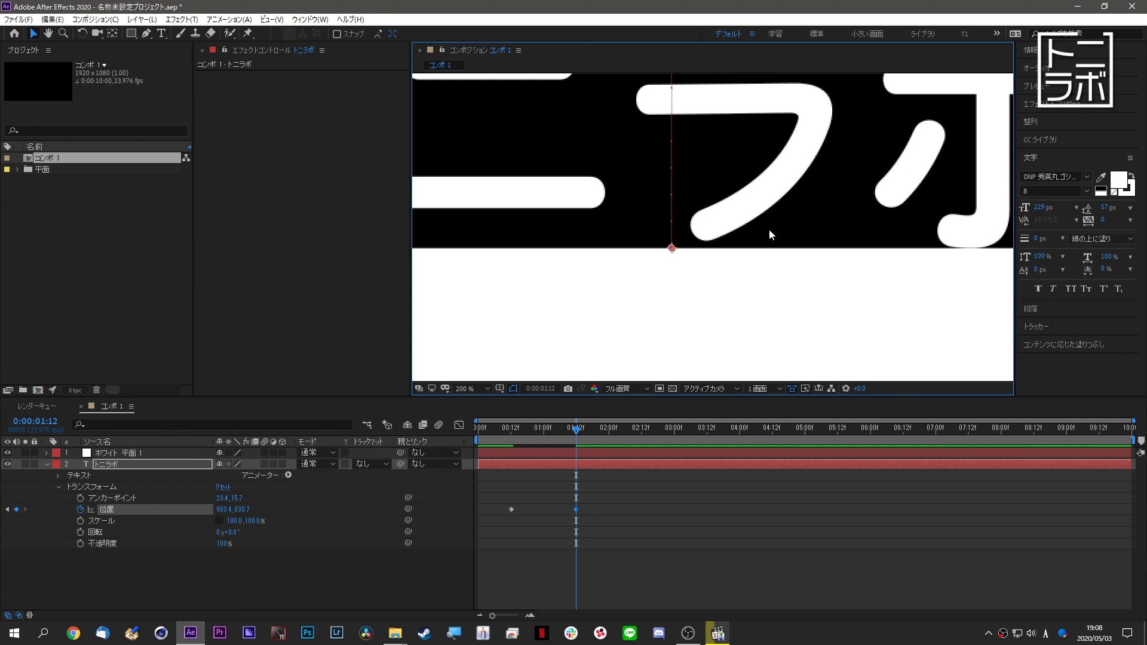
pyautogui.scroll(-1, 748, 234)
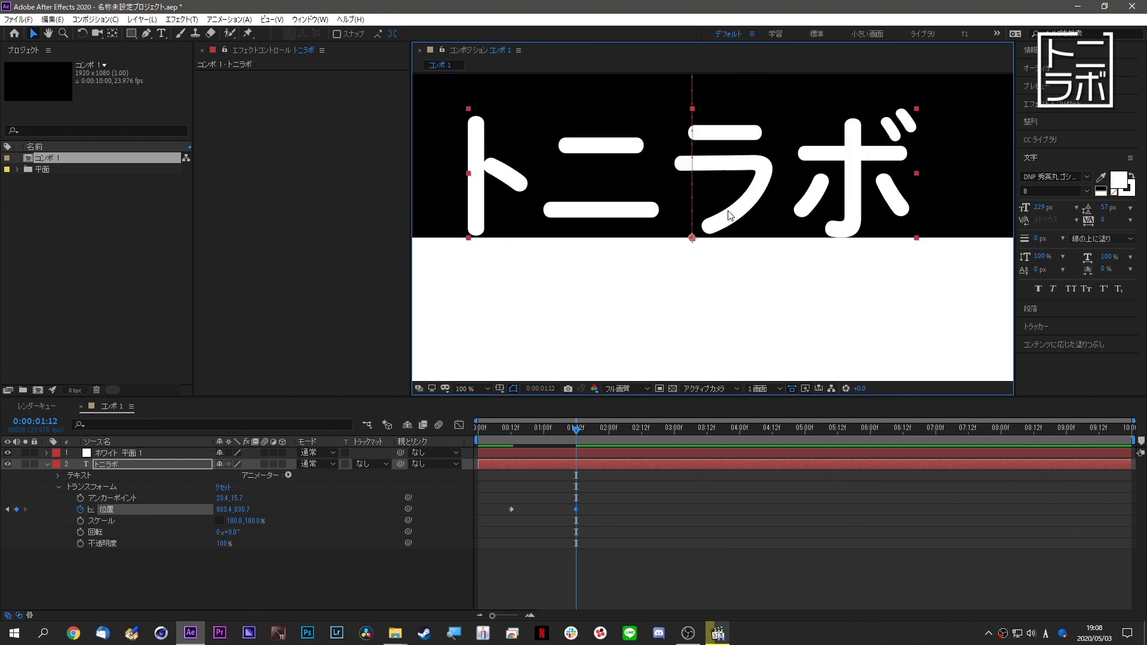
pyautogui.scroll(1, 712, 228)
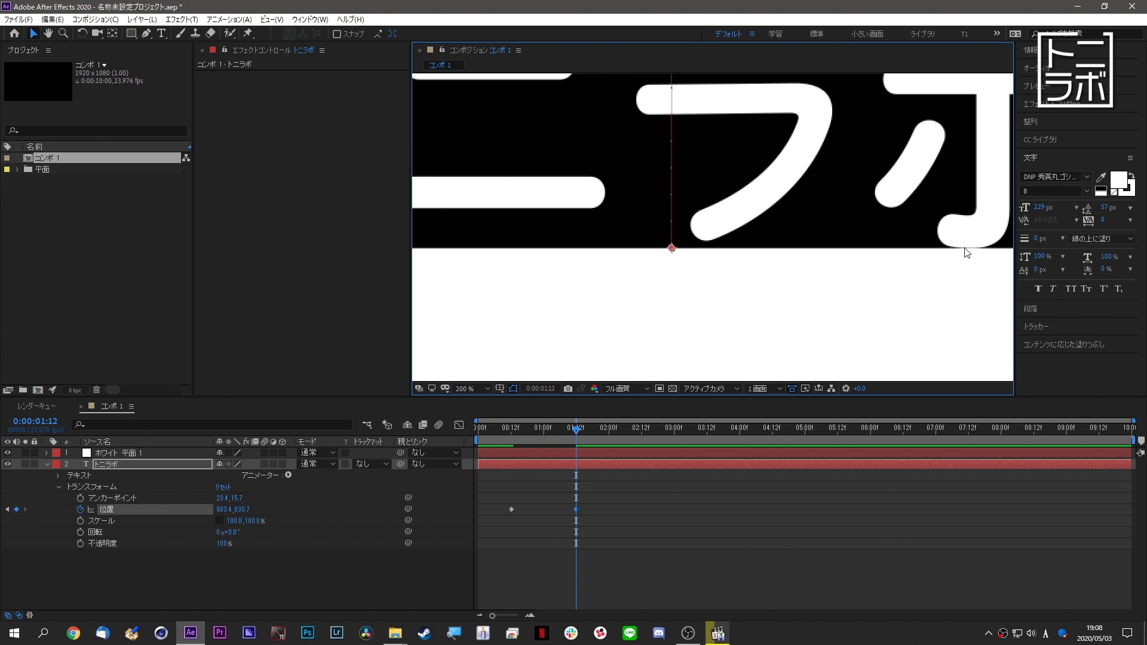
pyautogui.scroll(-1, 726, 224)
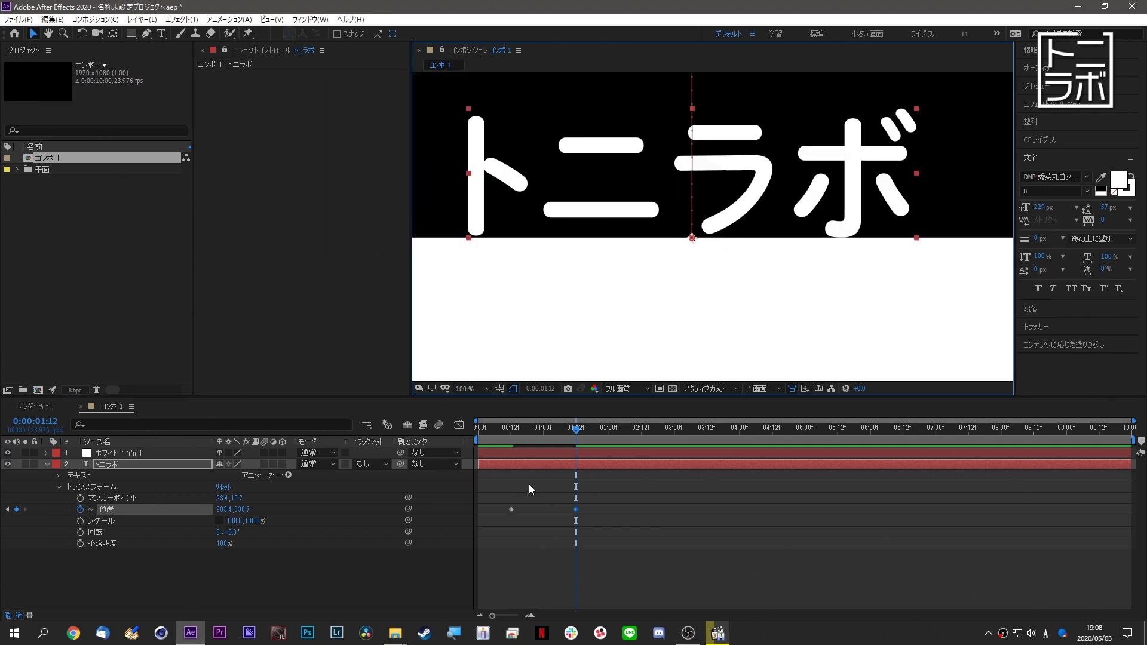
pyautogui.click(583, 463)
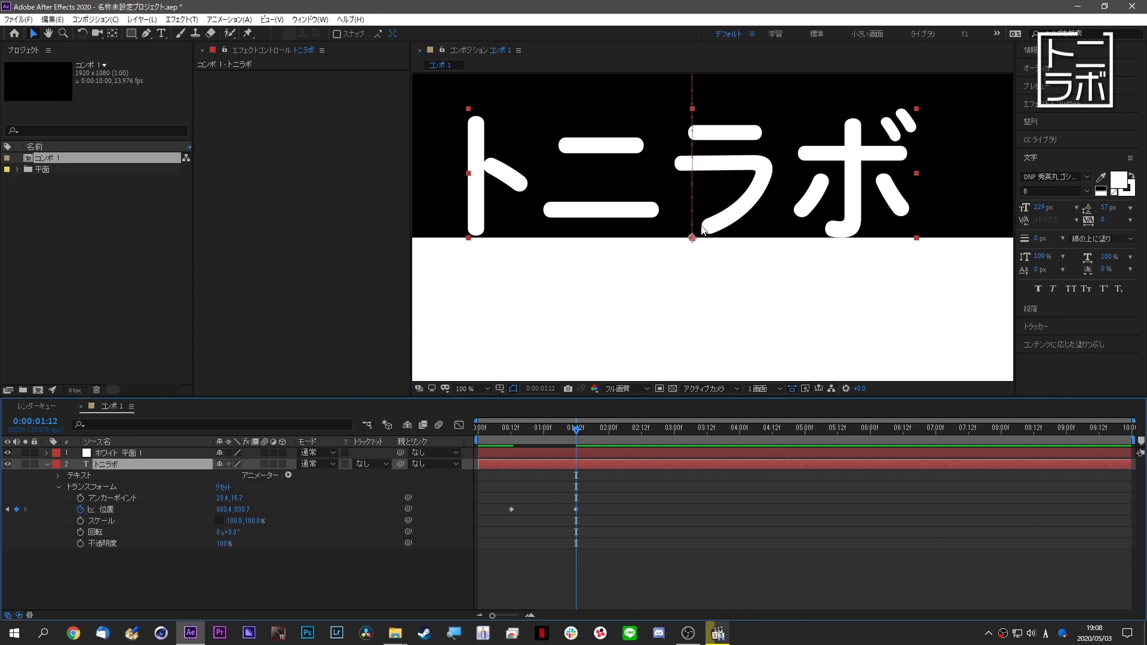
pyautogui.scroll(-2, 717, 320)
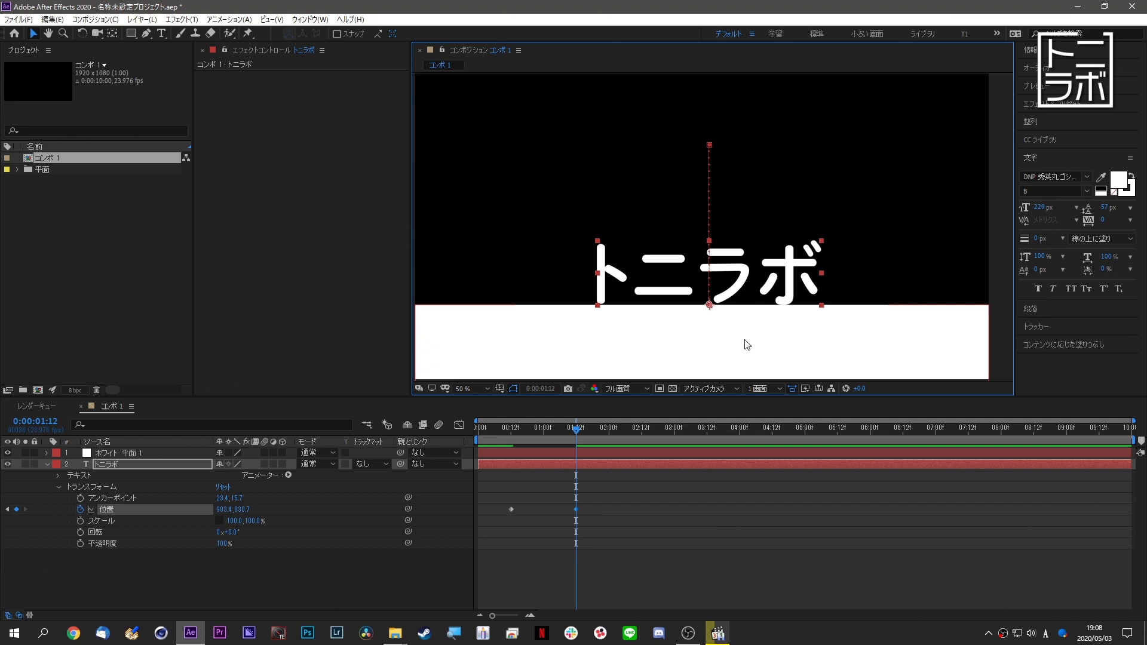
pyautogui.moveTo(598, 425); pyautogui.dragTo(476, 433)
# Preview the fall, select the first Position keyframe, and show its speed graph.
pyautogui.press('space')
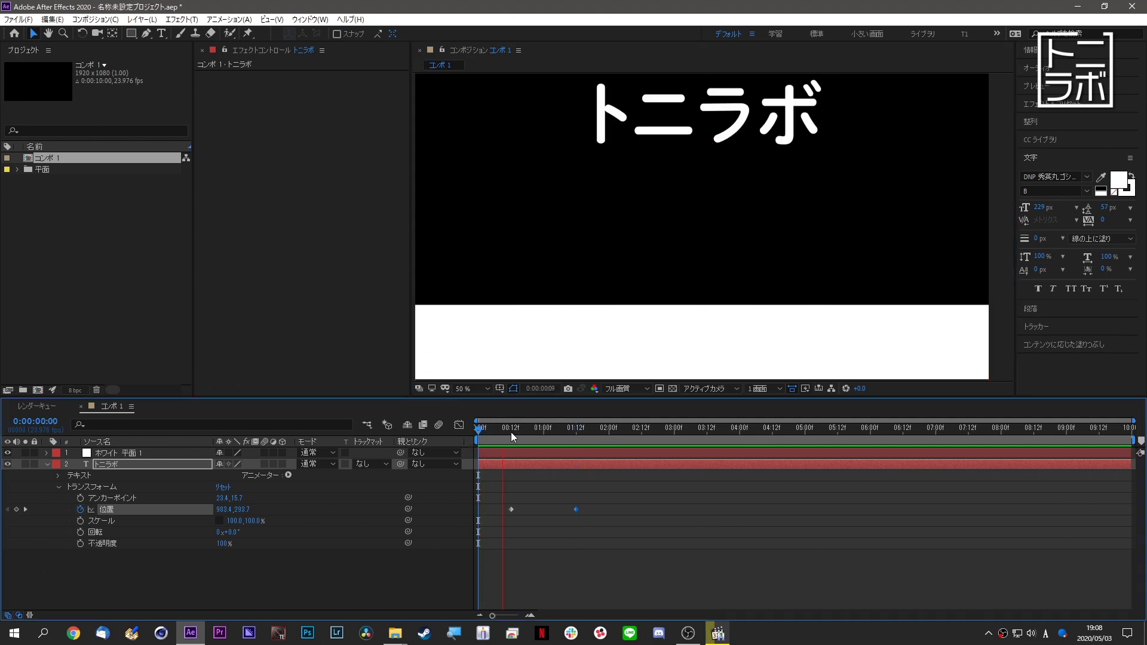
pyautogui.press('space')
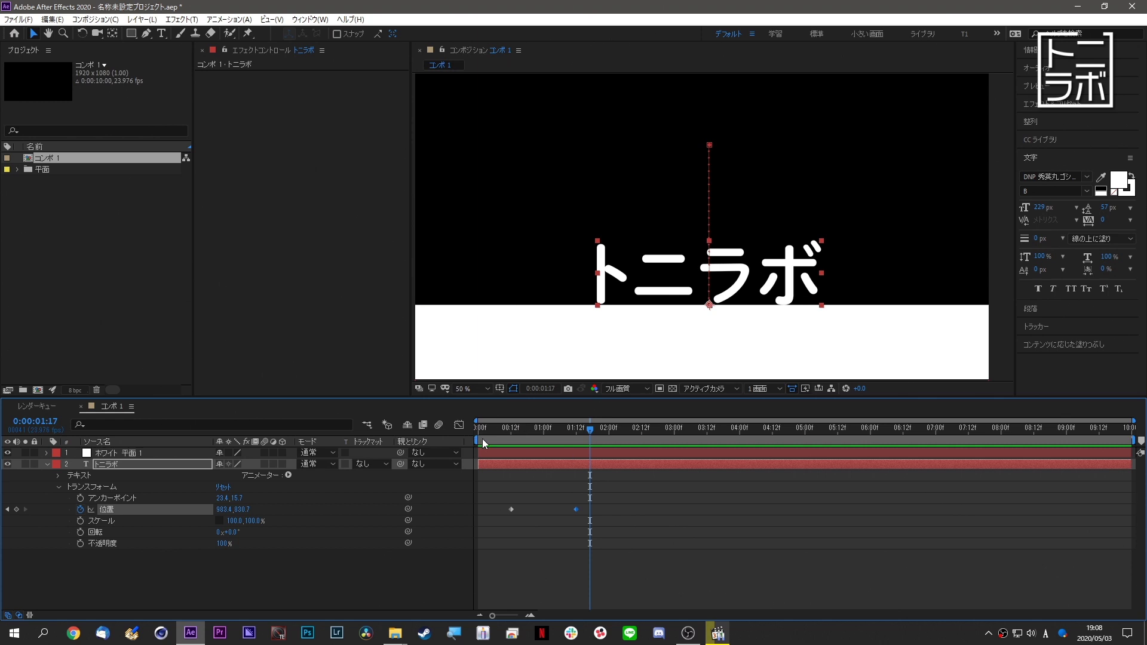
pyautogui.click(513, 429)
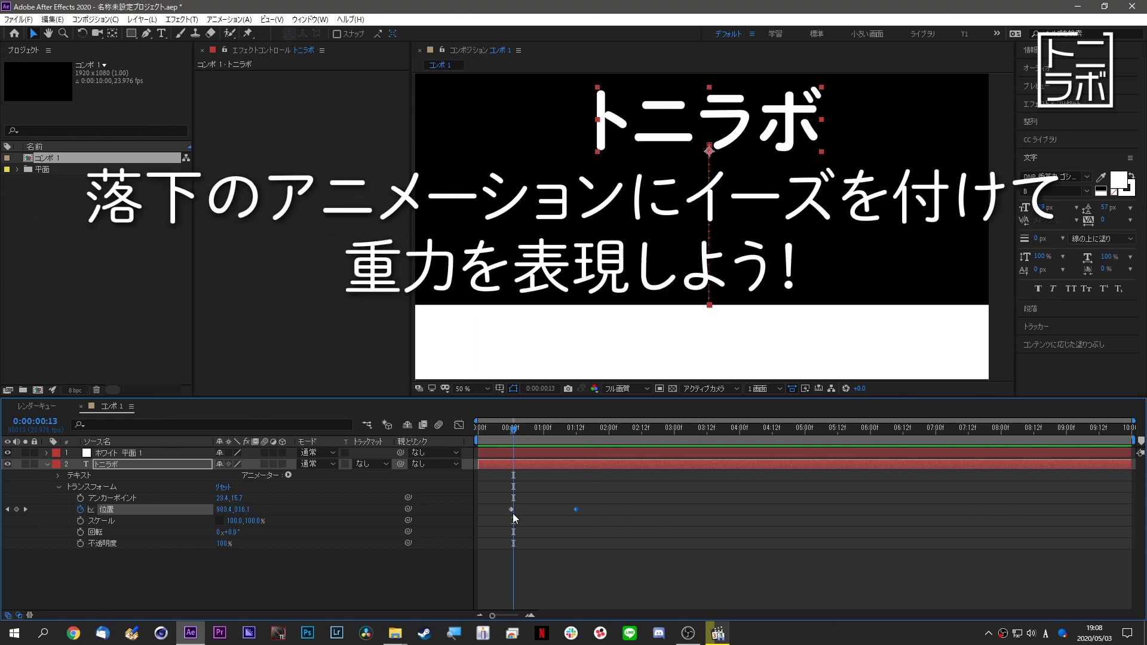
pyautogui.click(512, 509)
pyautogui.click(459, 425)
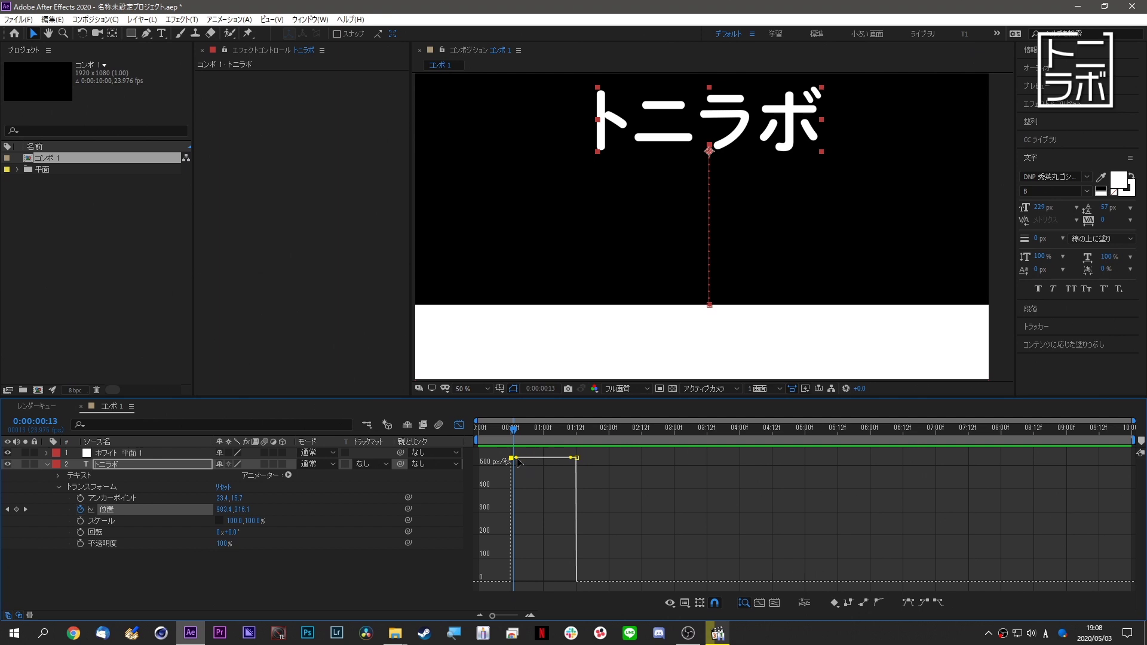
# Drag the keyframe influence handles so the fall starts slowly and accelerates sharply into the floor.
pyautogui.moveTo(517, 459); pyautogui.dragTo(529, 593)
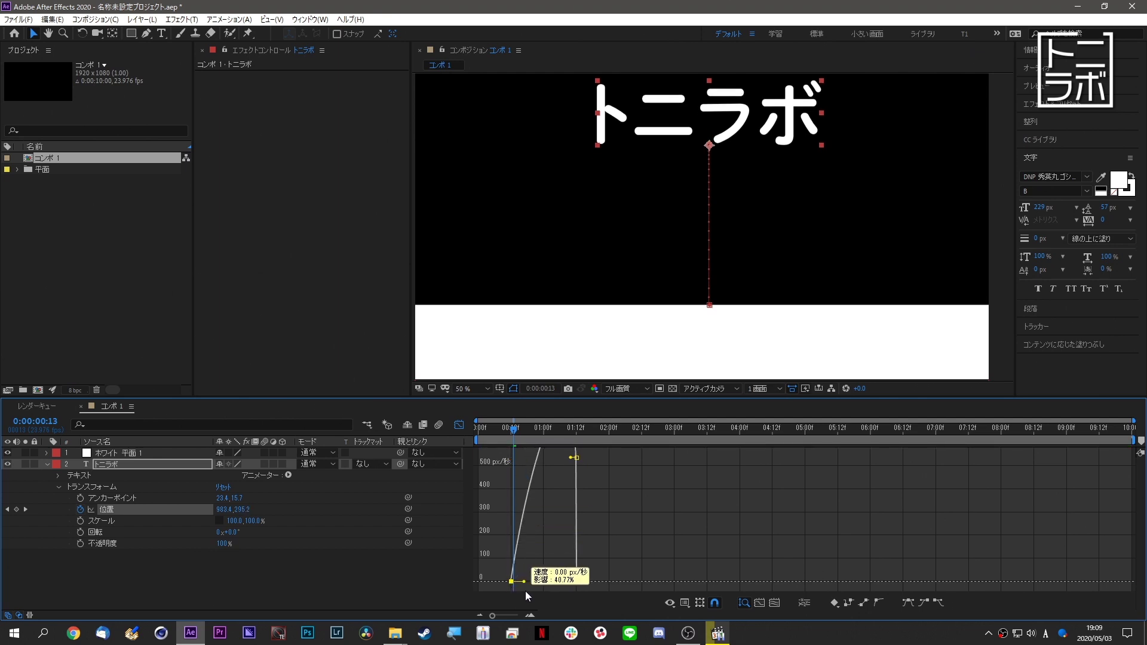
pyautogui.moveTo(577, 515); pyautogui.dragTo(576, 516)
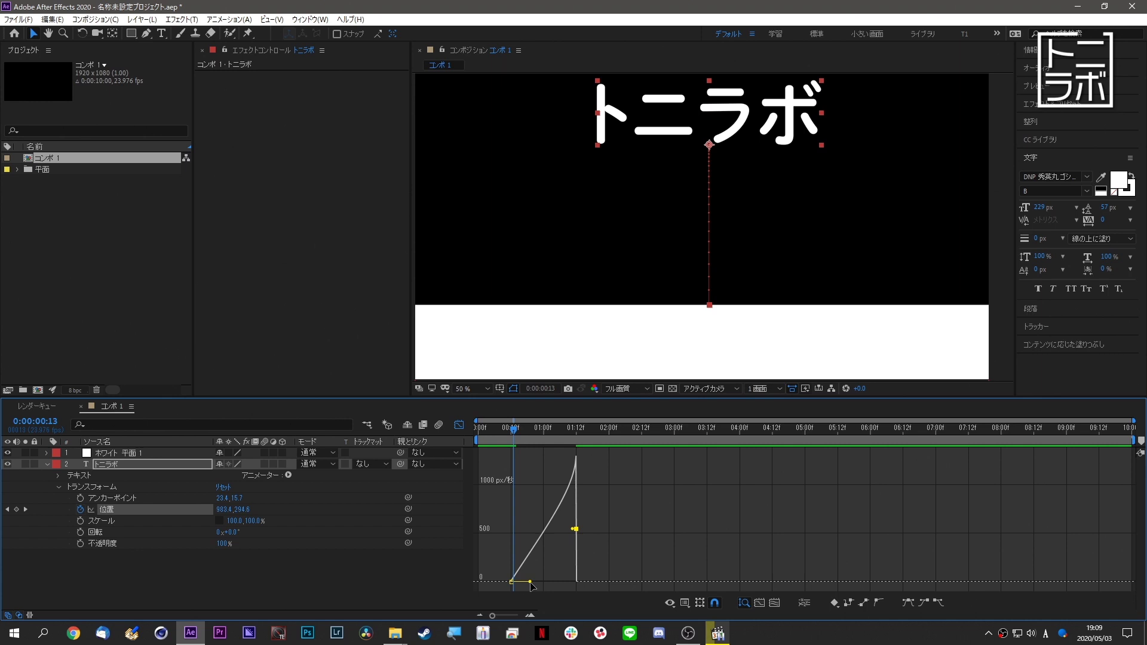
pyautogui.moveTo(531, 582); pyautogui.dragTo(534, 584)
pyautogui.moveTo(540, 428); pyautogui.dragTo(473, 429)
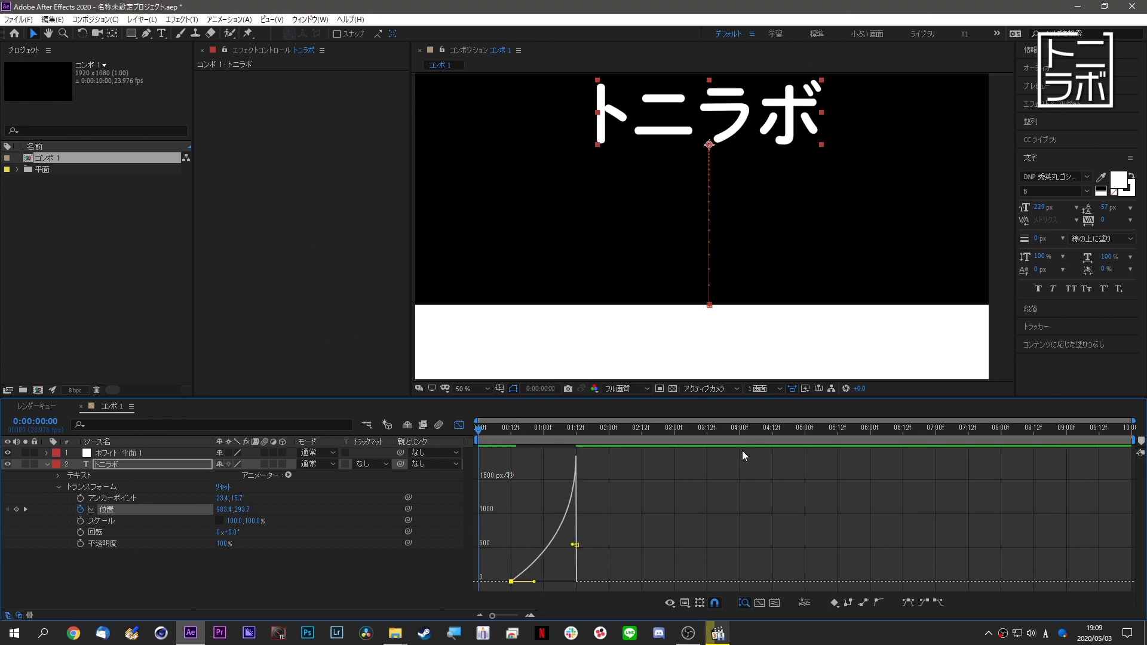
pyautogui.press('space')
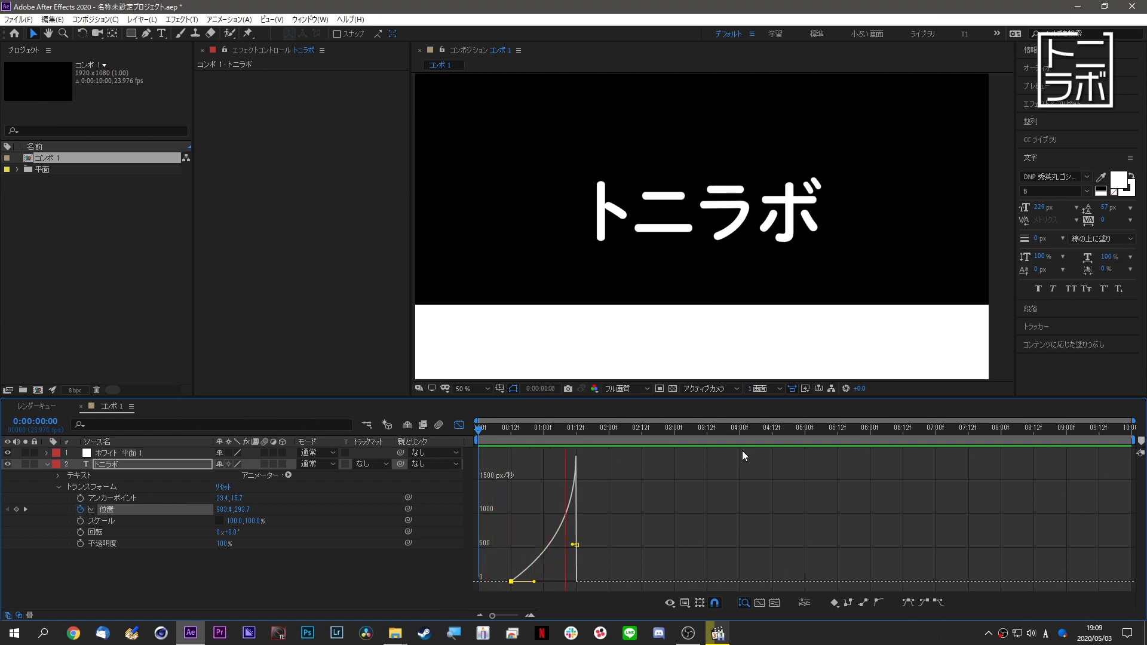
pyautogui.press('space')
# Move the landing Position keyframe earlier to 1:07 and replay the fall.
pyautogui.hotkey('shift', 'F3')
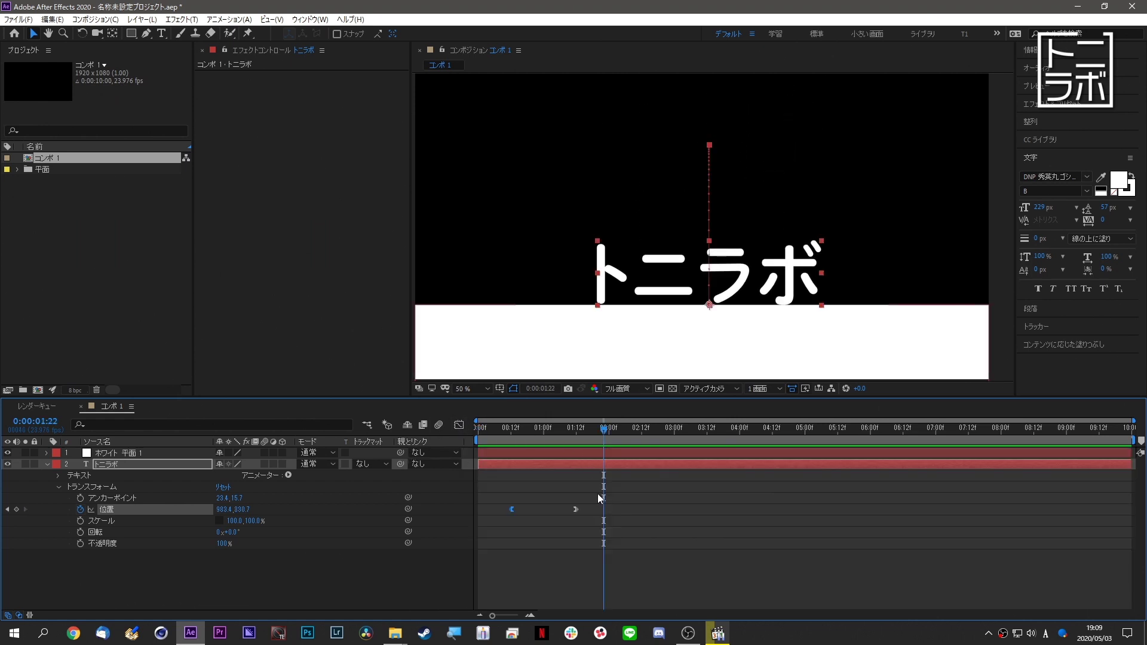
pyautogui.moveTo(575, 509); pyautogui.dragTo(562, 510)
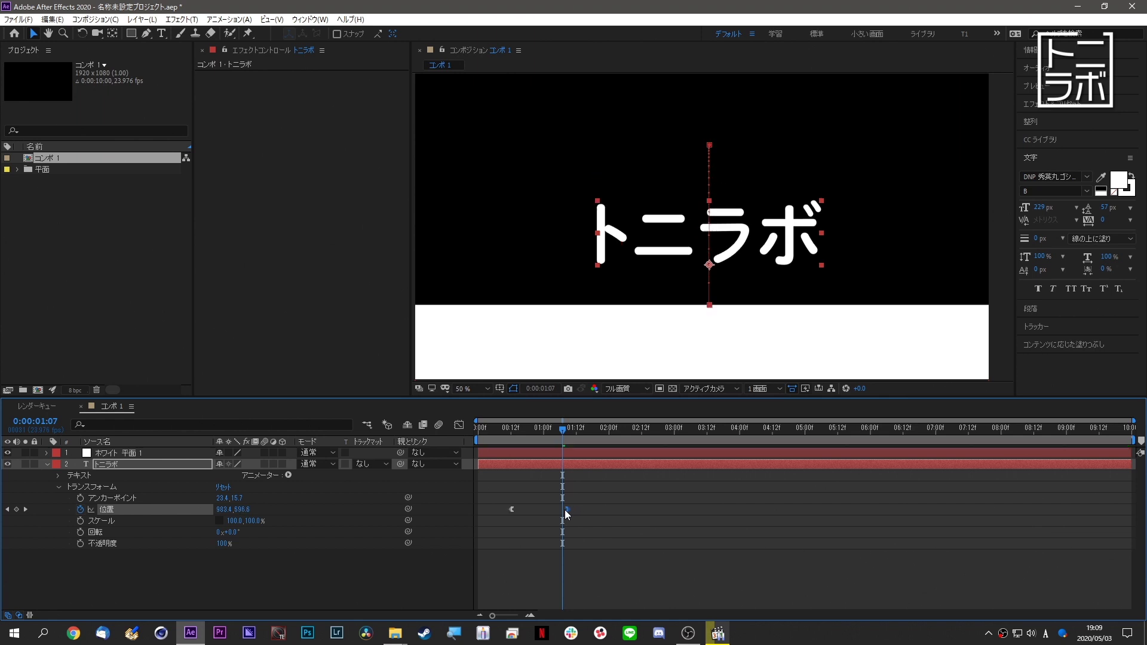
pyautogui.click(459, 425)
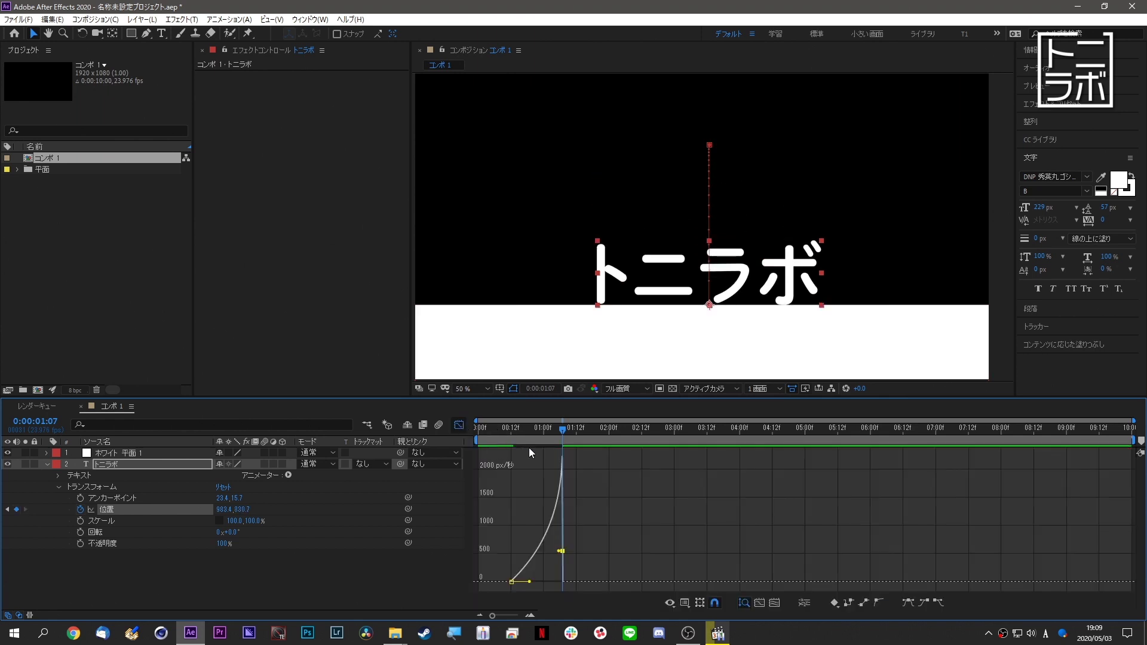
pyautogui.click(472, 428)
pyautogui.press('space')
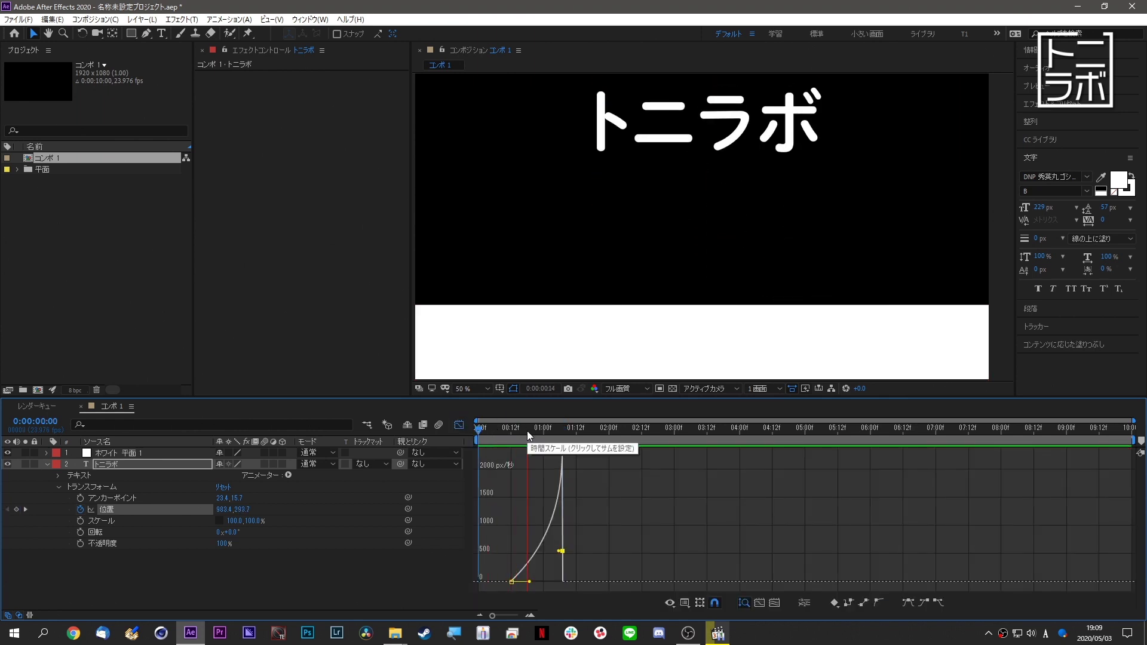
pyautogui.click(520, 430)
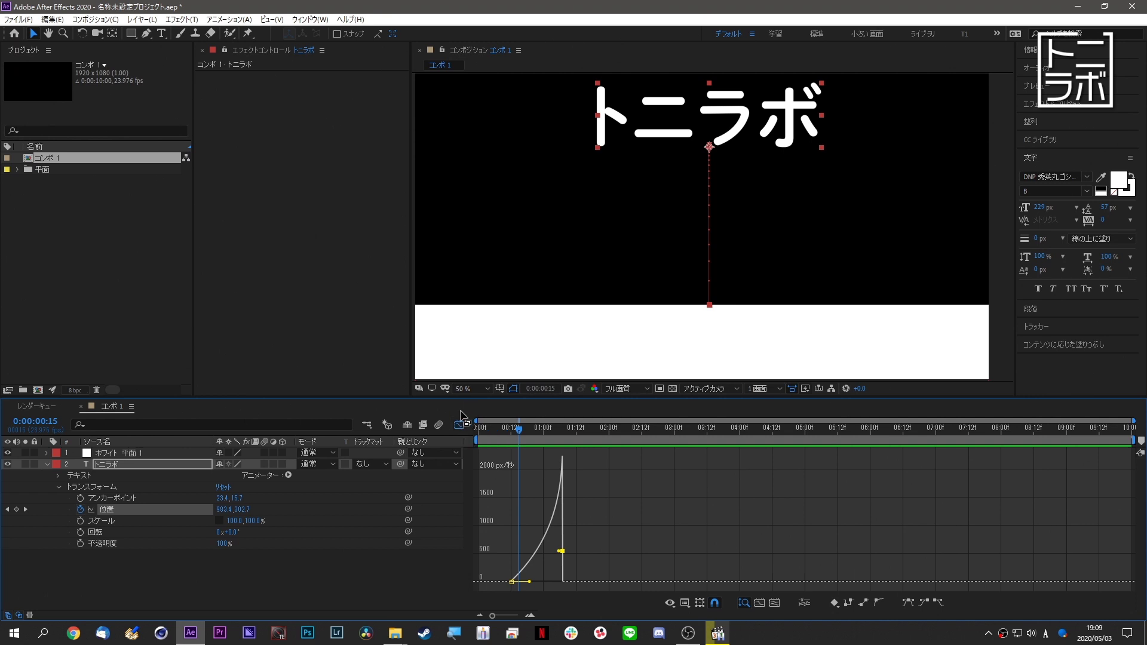
# Replay the fall, then leave the speed graph with the time on the 1:07 landing keyframe.
pyautogui.moveTo(542, 426); pyautogui.dragTo(491, 420)
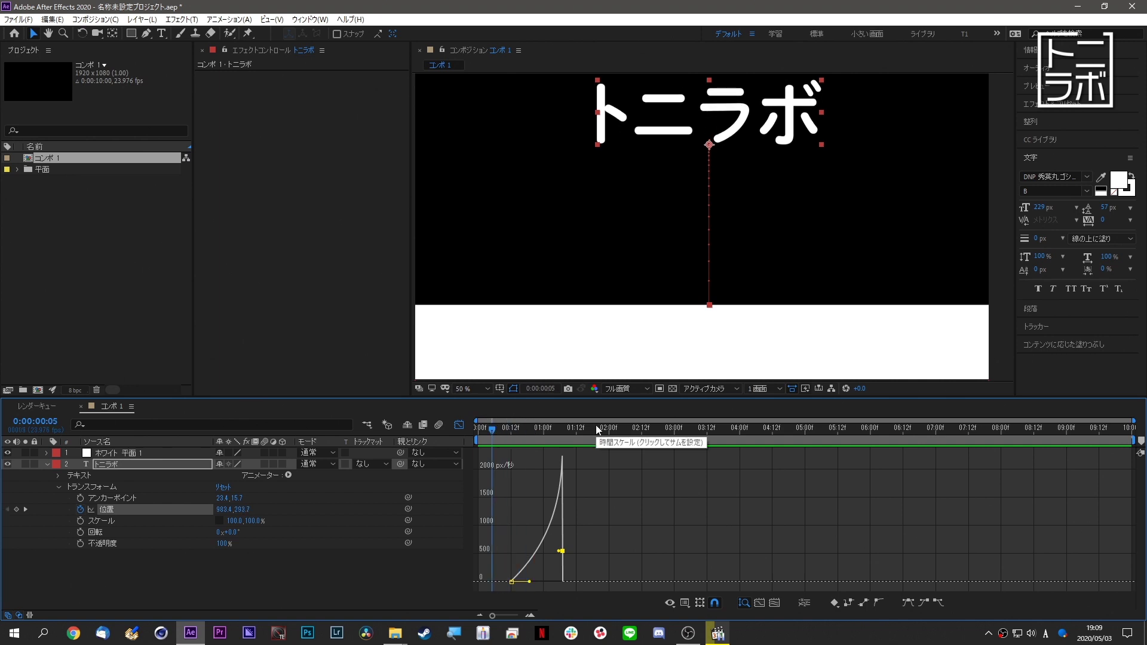
pyautogui.press('space')
pyautogui.press('space')
pyautogui.click(471, 428)
pyautogui.press('space')
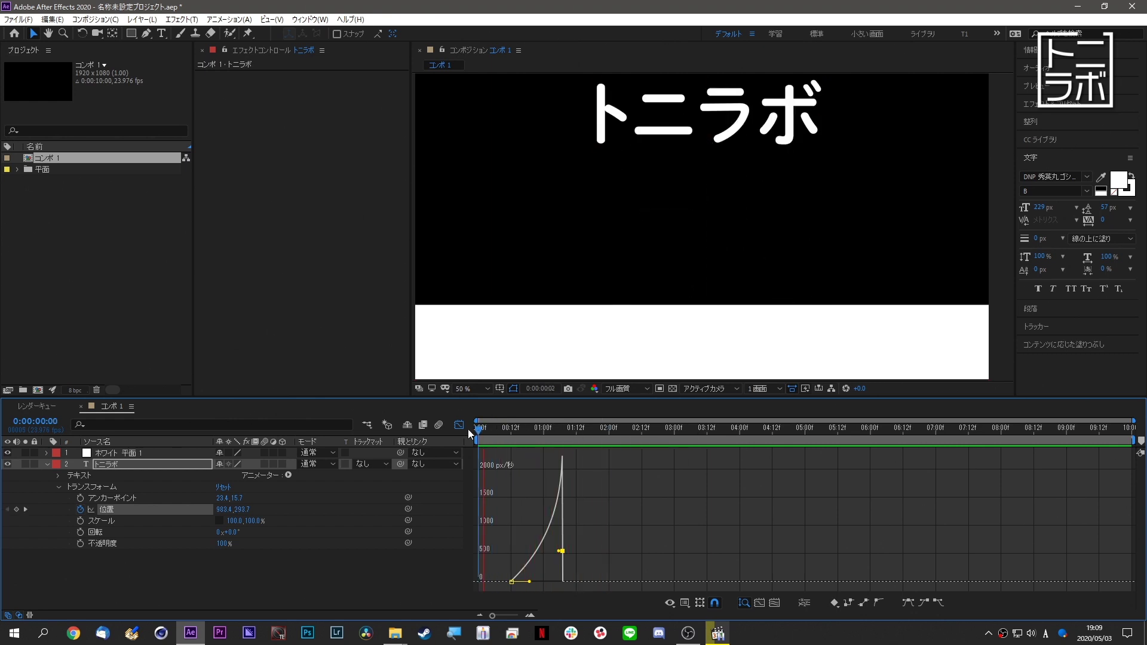
pyautogui.press('space')
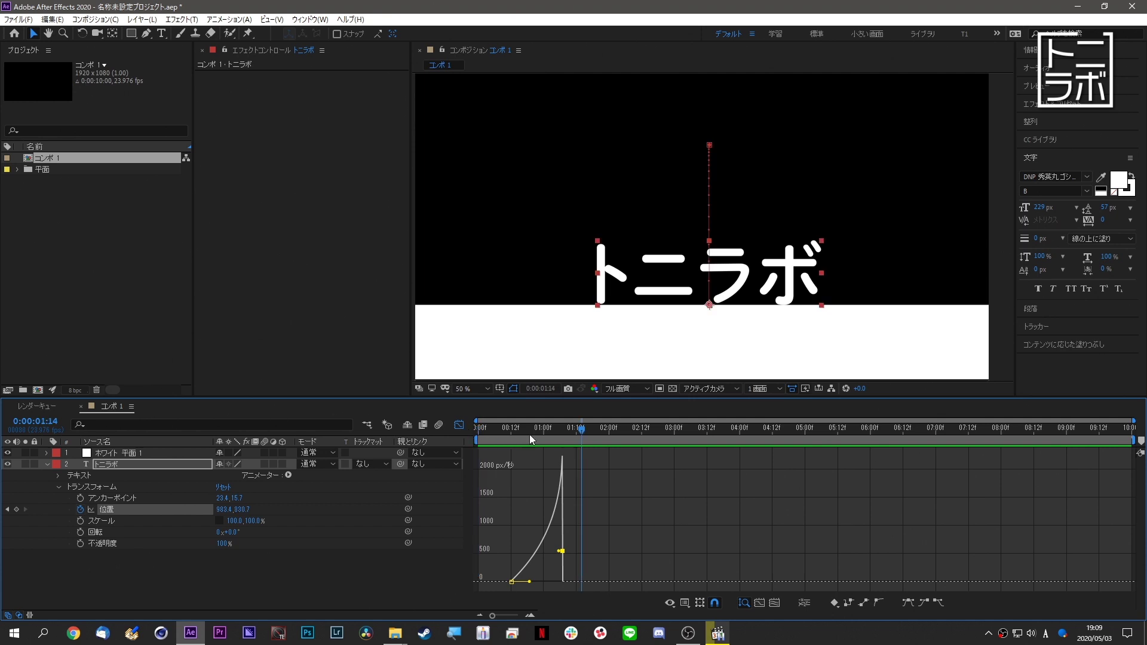
pyautogui.click(561, 428)
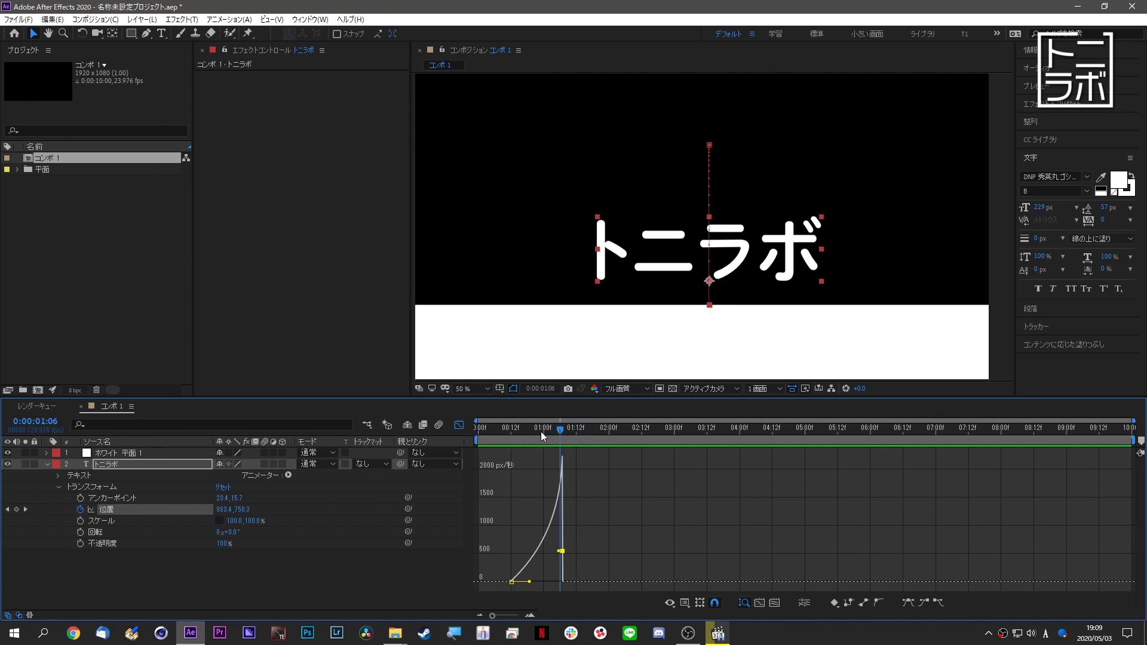
pyautogui.click(459, 426)
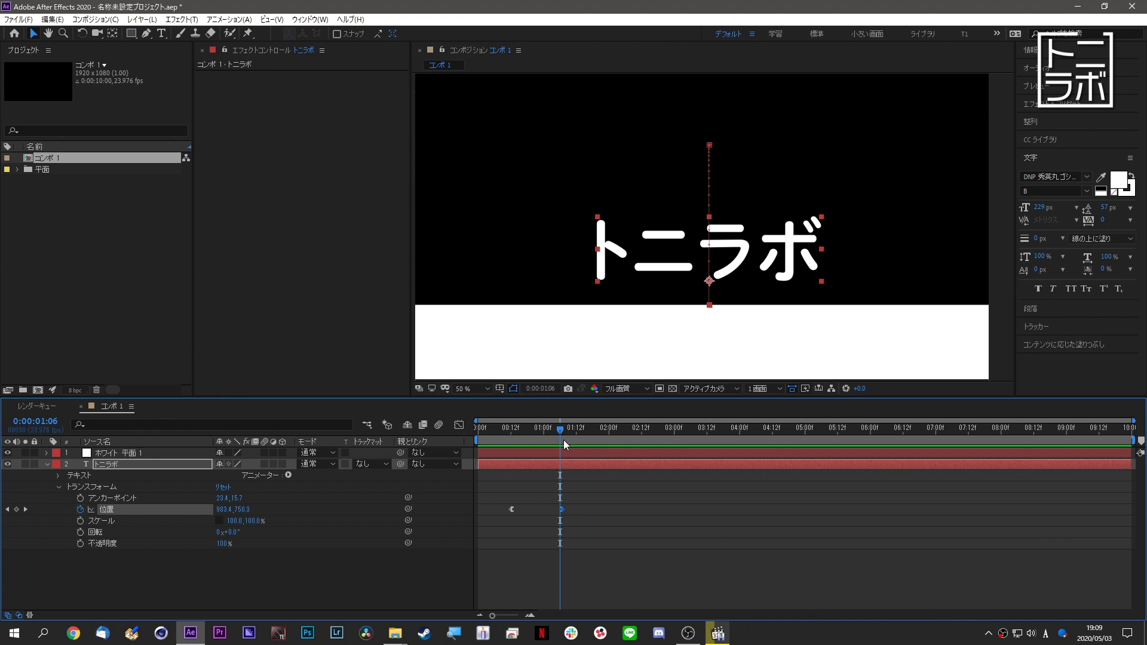
pyautogui.press('pagedown')
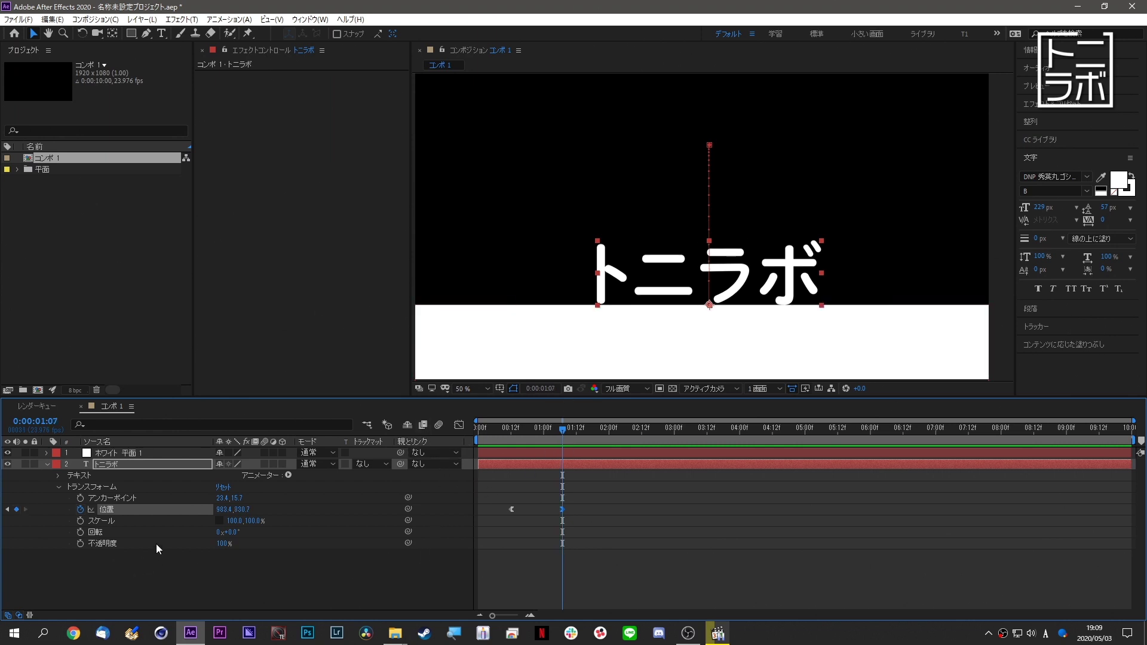
# Key Scale at 100% on the 1:07 landing, then a 130 × 70% squash a few frames later.
pyautogui.click(81, 521)
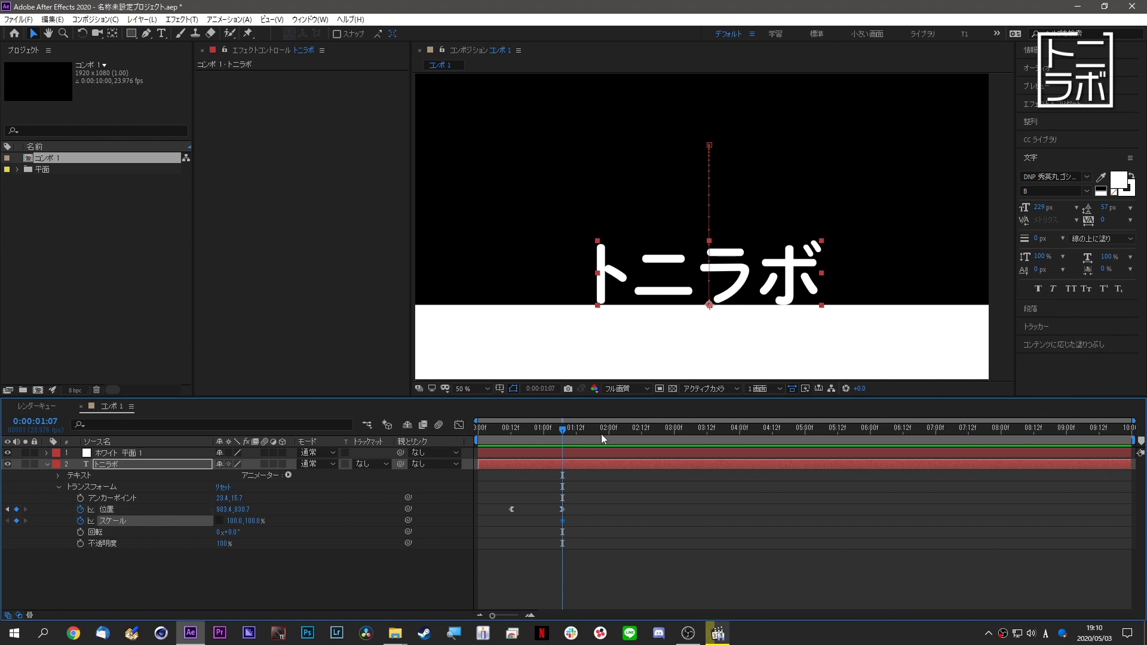
pyautogui.moveTo(566, 429)
pyautogui.mouseDown()
pyautogui.moveTo(566, 446)
pyautogui.moveTo(582, 445)
pyautogui.mouseUp()
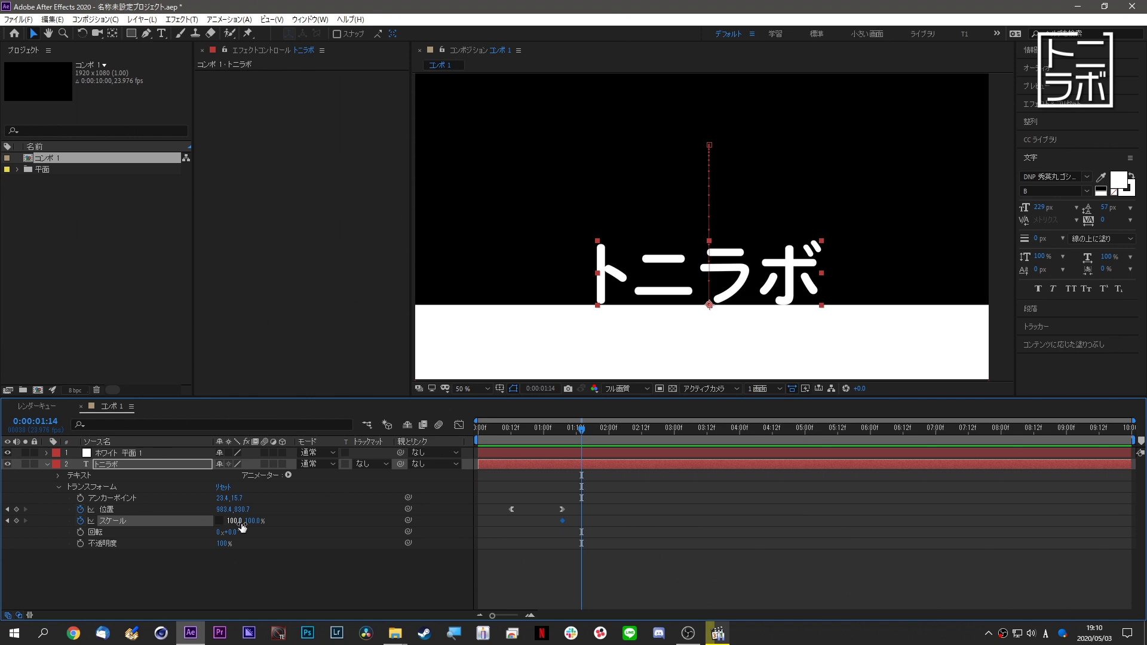
pyautogui.moveTo(235, 520); pyautogui.dragTo(241, 537)
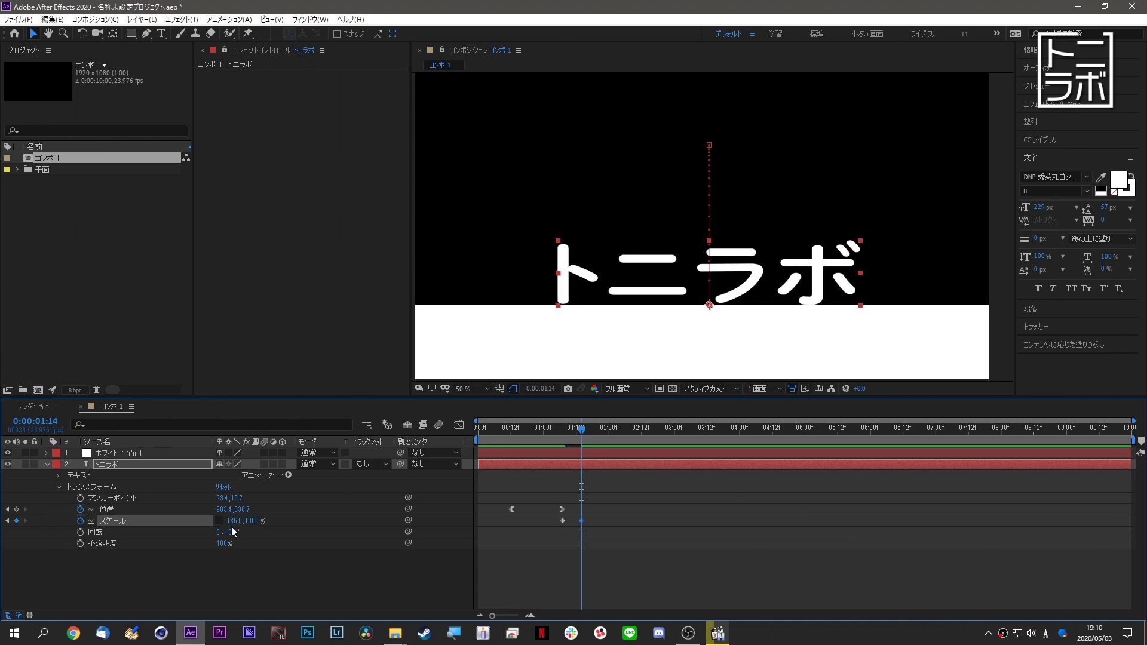
pyautogui.click(241, 536)
pyautogui.click(235, 520)
pyautogui.write('130')
pyautogui.press('Return')
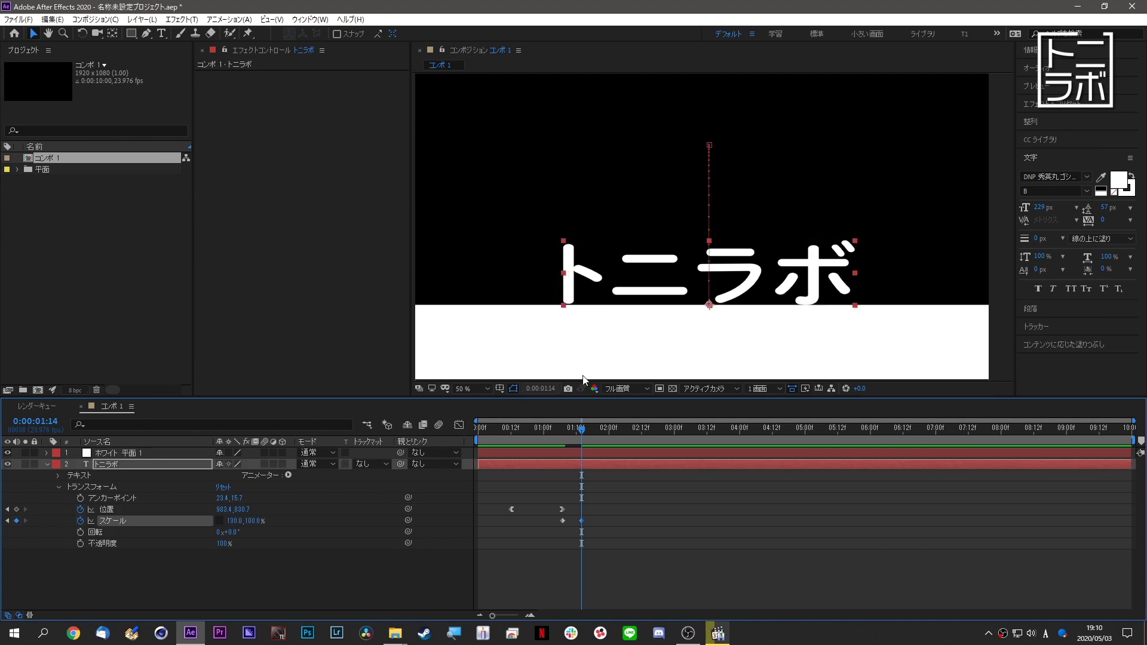
pyautogui.click(583, 430)
pyautogui.press('Tab')
pyautogui.write('70')
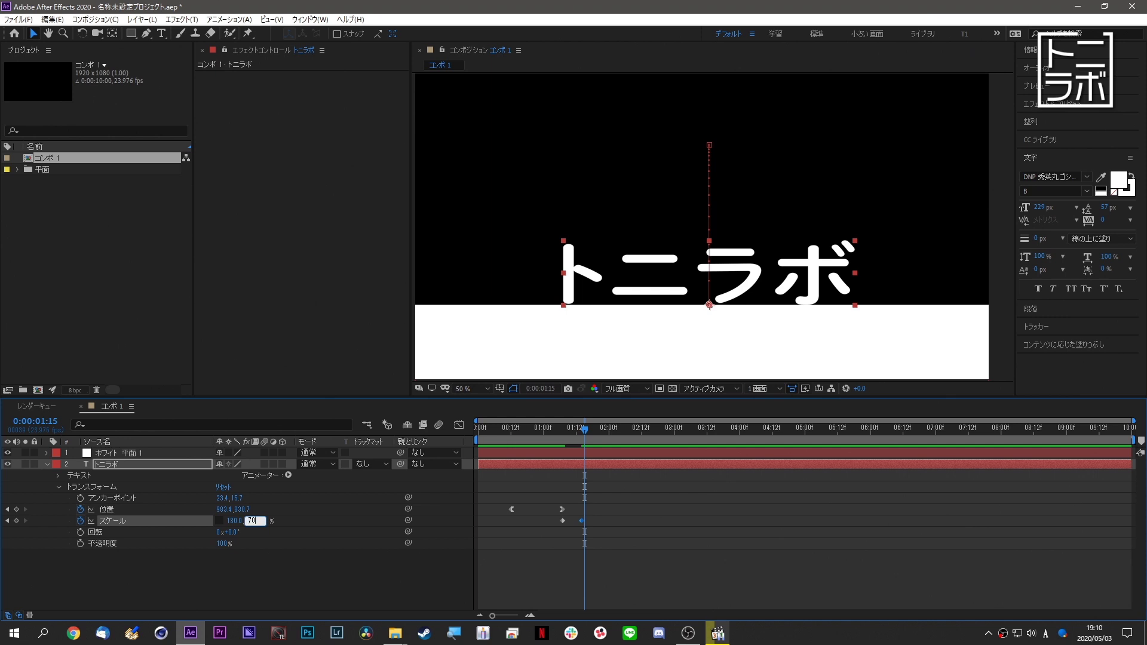
pyautogui.press('Return')
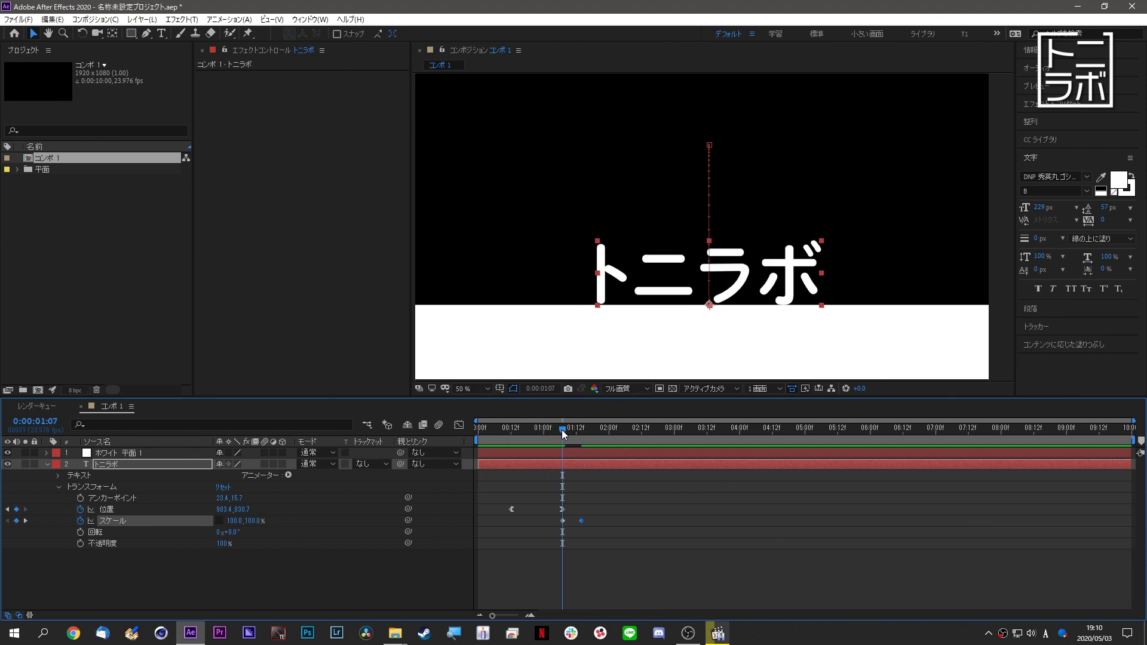
pyautogui.moveTo(562, 429); pyautogui.dragTo(581, 430)
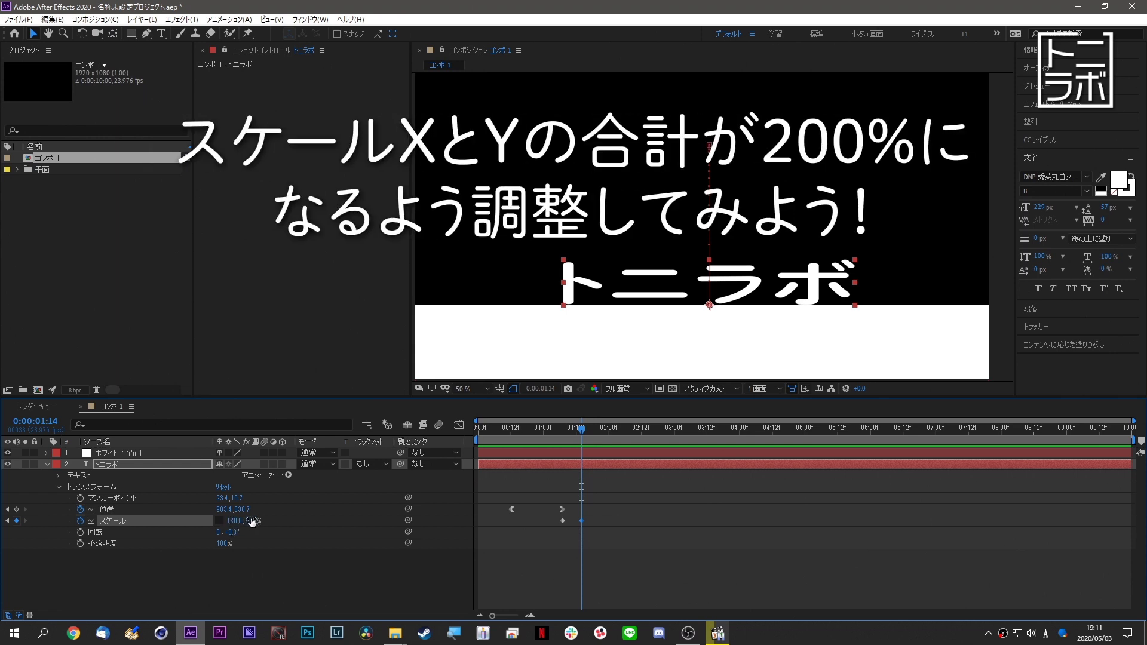
pyautogui.moveTo(583, 429); pyautogui.dragTo(601, 430)
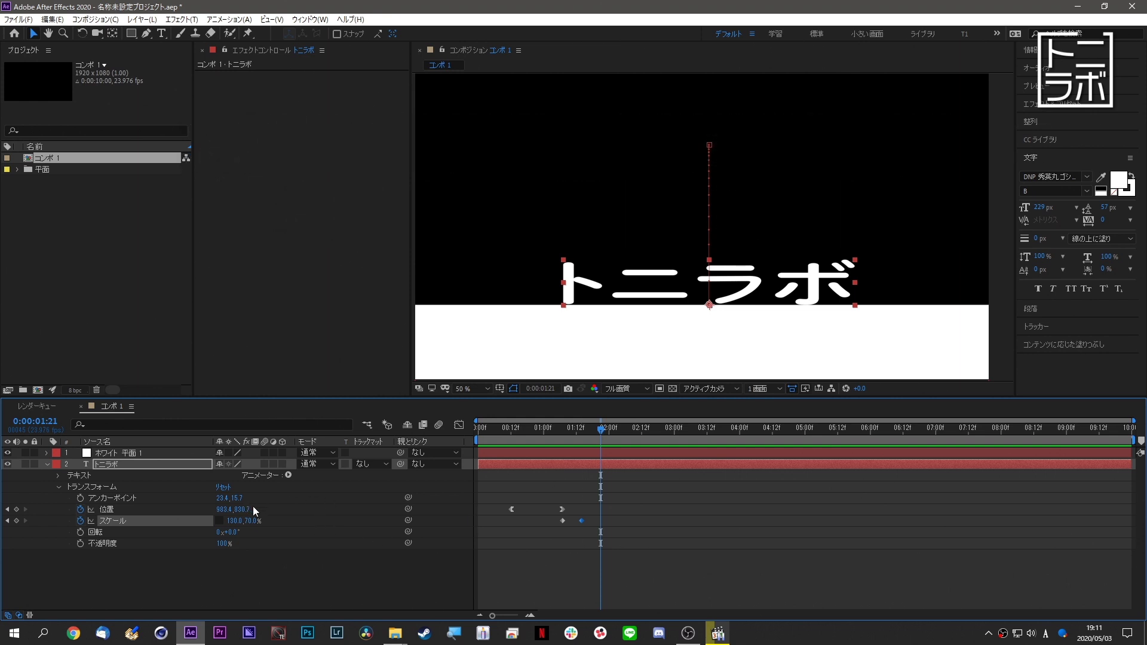
pyautogui.moveTo(566, 429); pyautogui.dragTo(561, 425)
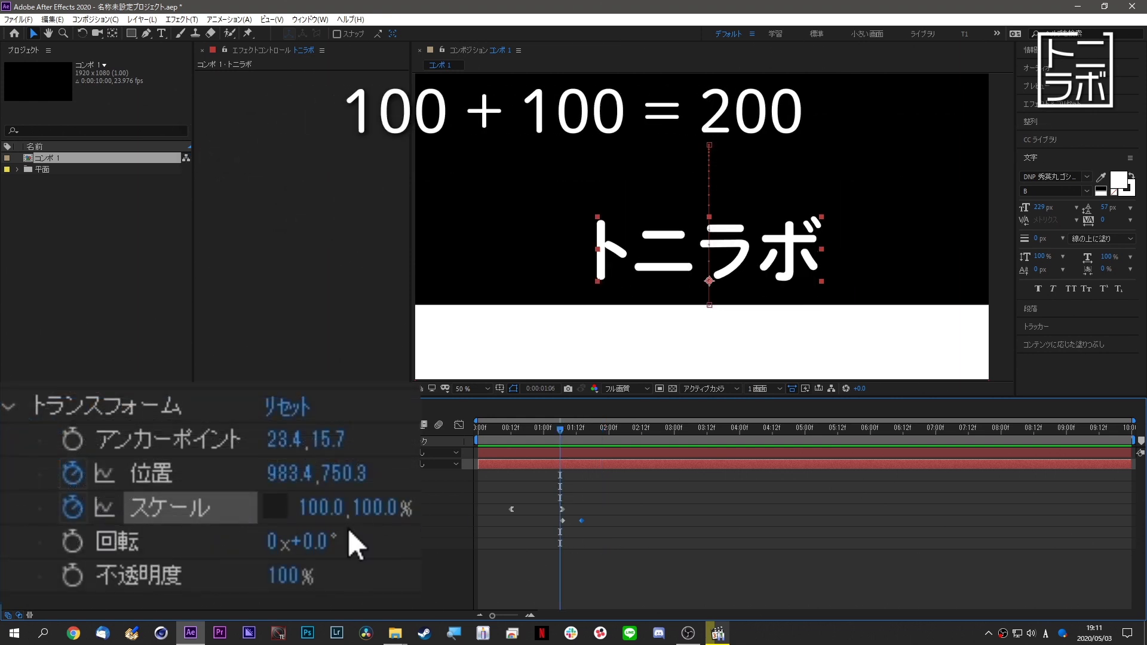
pyautogui.moveTo(568, 428); pyautogui.dragTo(582, 430)
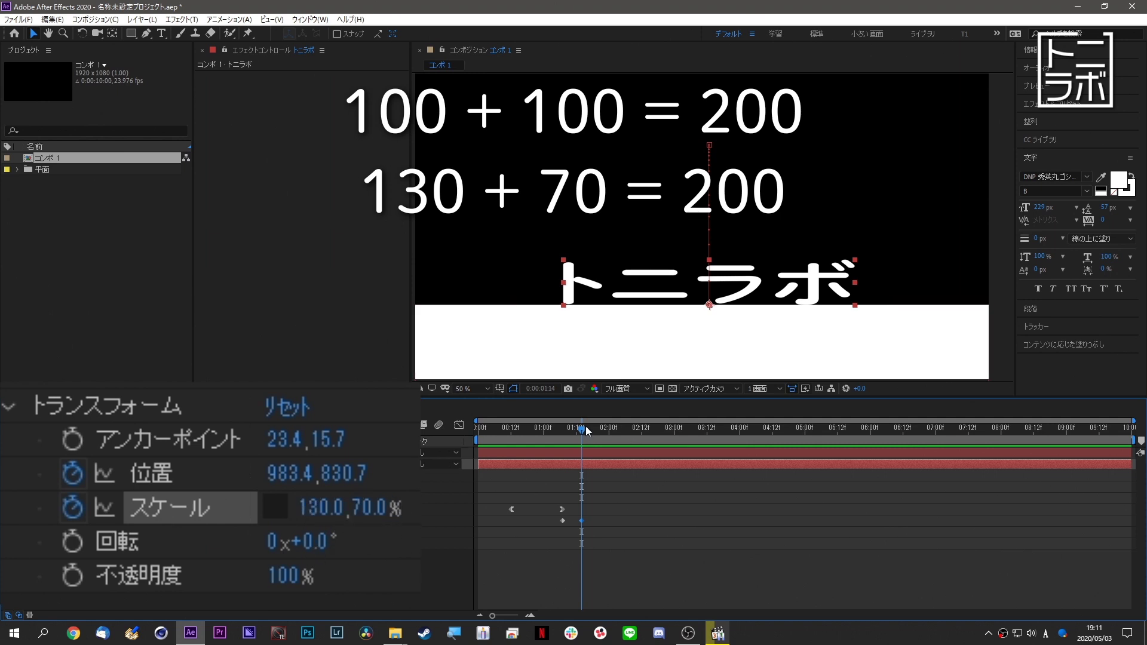
pyautogui.moveTo(581, 428); pyautogui.dragTo(600, 428)
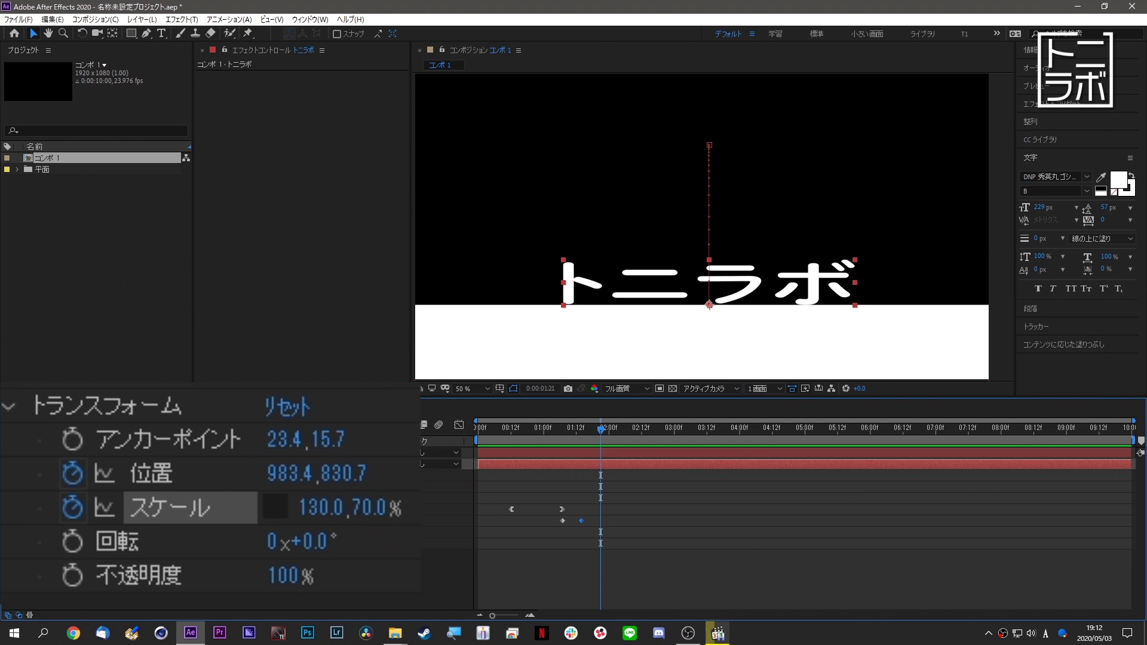
# Set an 80 × 120% stretch Scale key and check the squash and stretch poses.
pyautogui.click(323, 507)
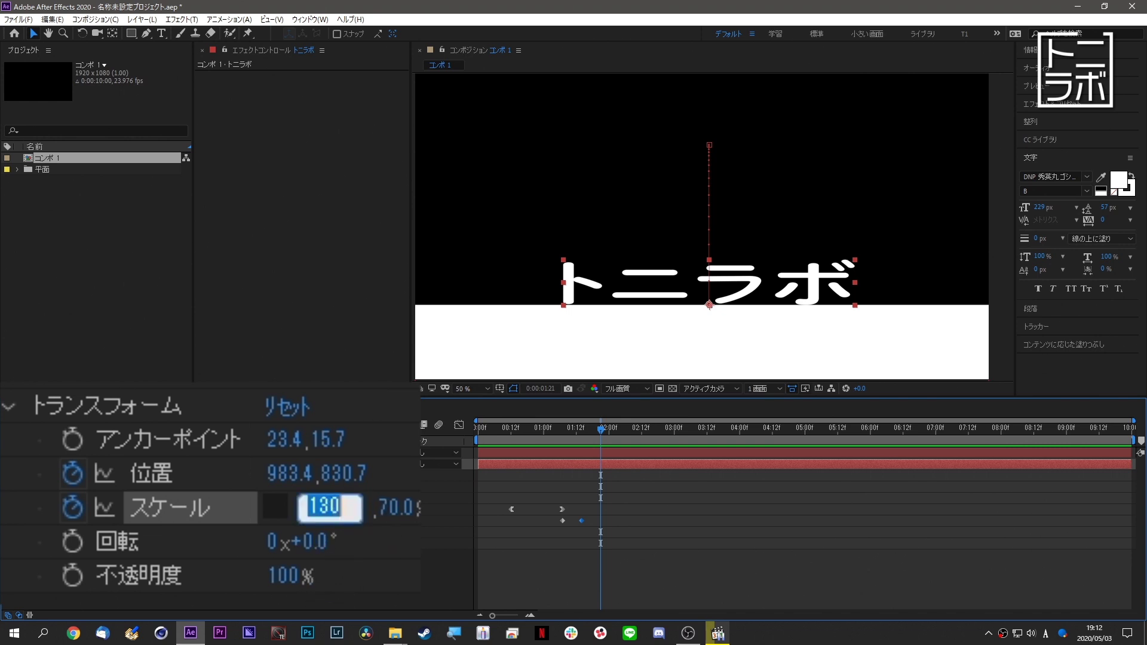
pyautogui.write('80')
pyautogui.press('Return')
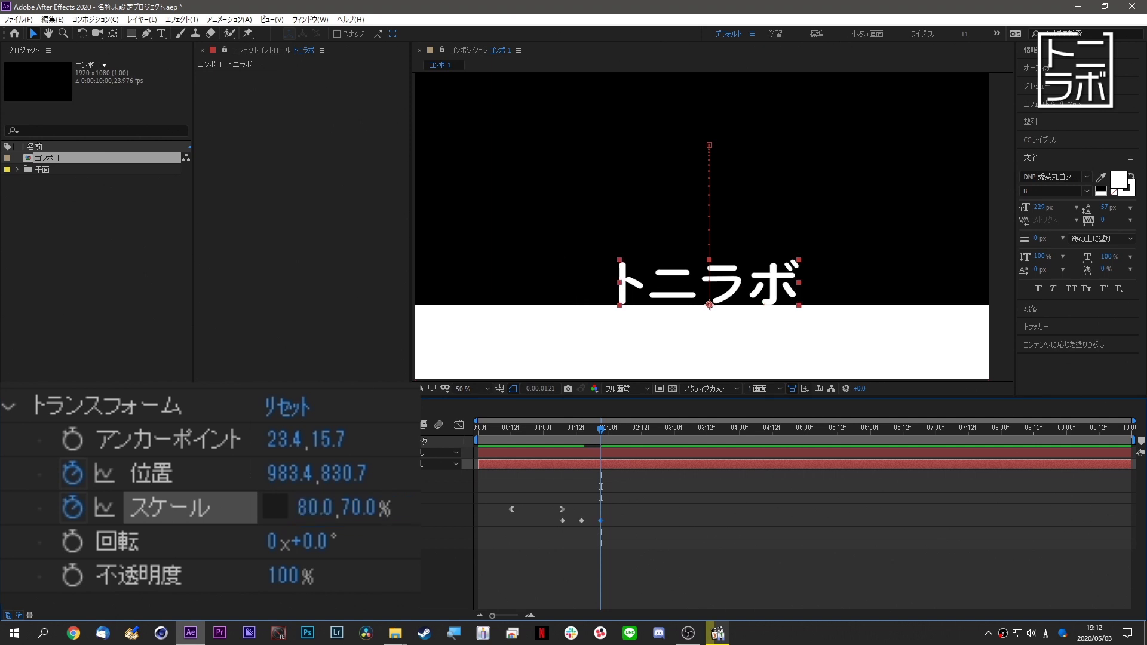
pyautogui.click(368, 508)
pyautogui.write('120')
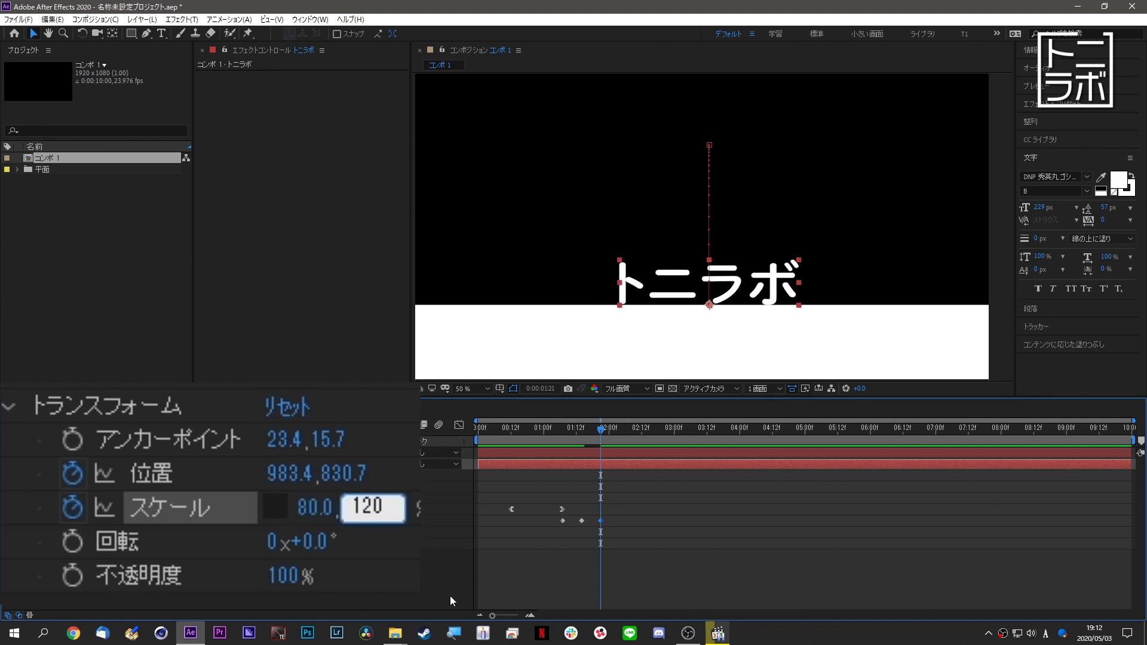
pyautogui.press('Return')
pyautogui.moveTo(565, 429); pyautogui.dragTo(601, 452)
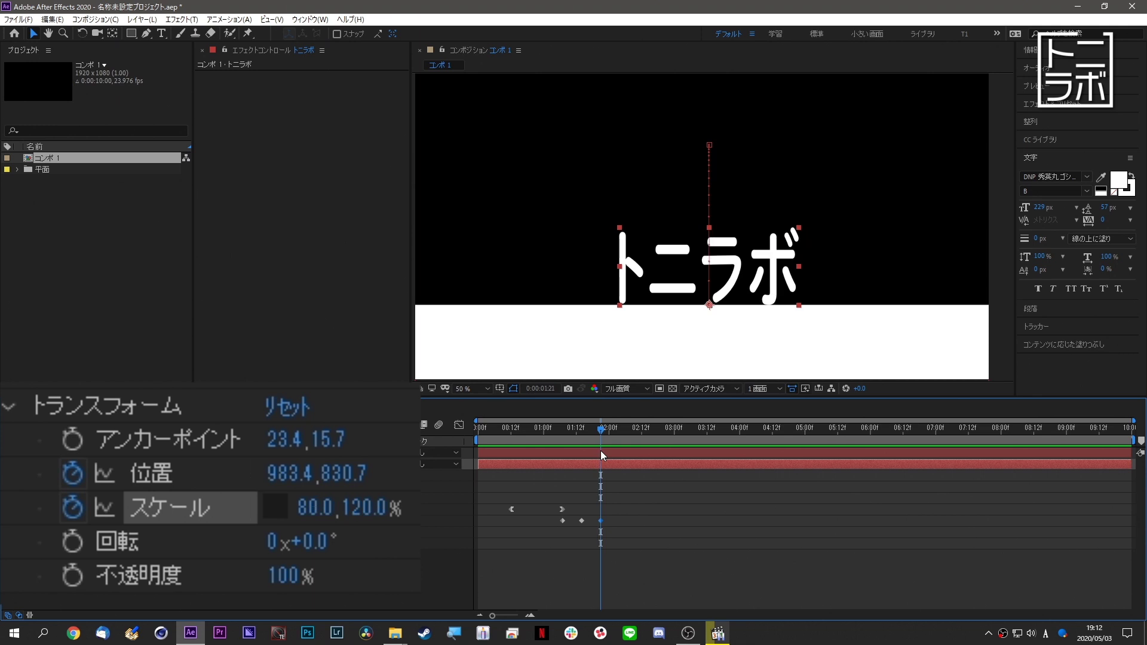
pyautogui.moveTo(601, 450); pyautogui.dragTo(619, 445)
pyautogui.click(583, 429)
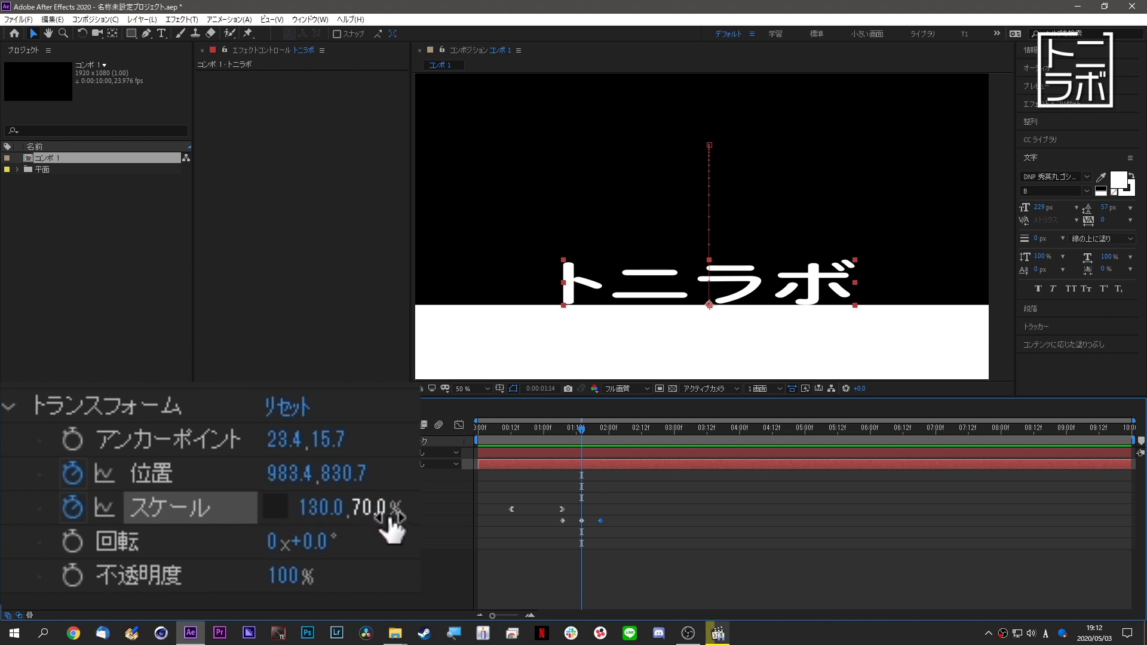
pyautogui.click(603, 429)
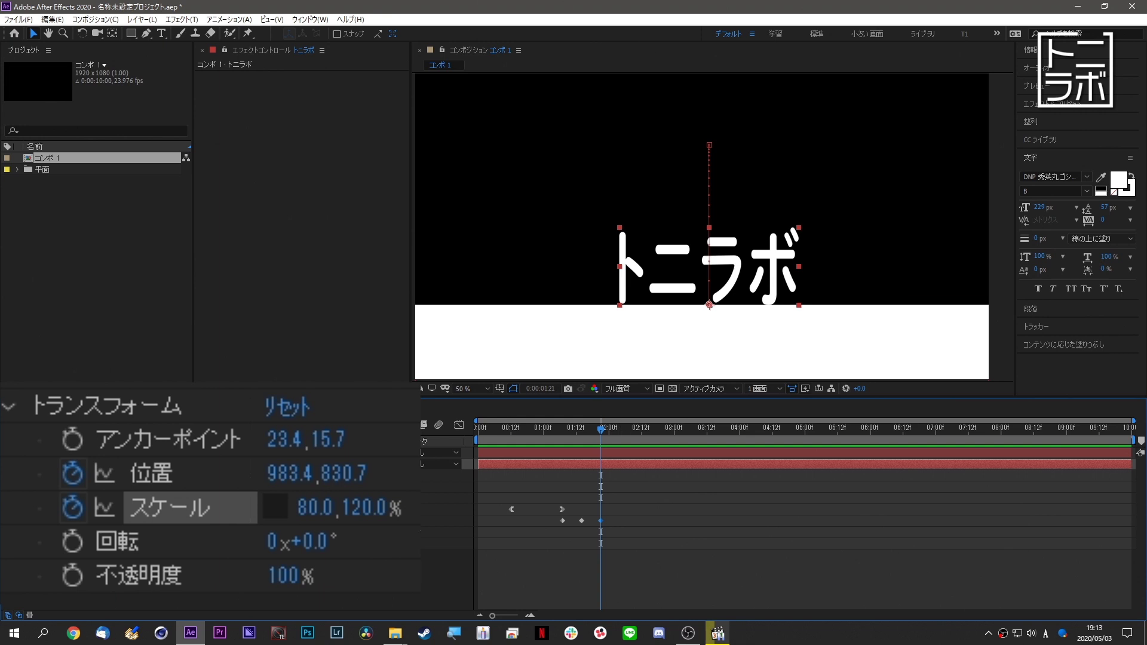
# At 02:04, key Scale to a 110 × 90% squash.
pyautogui.click(619, 428)
pyautogui.click(314, 508)
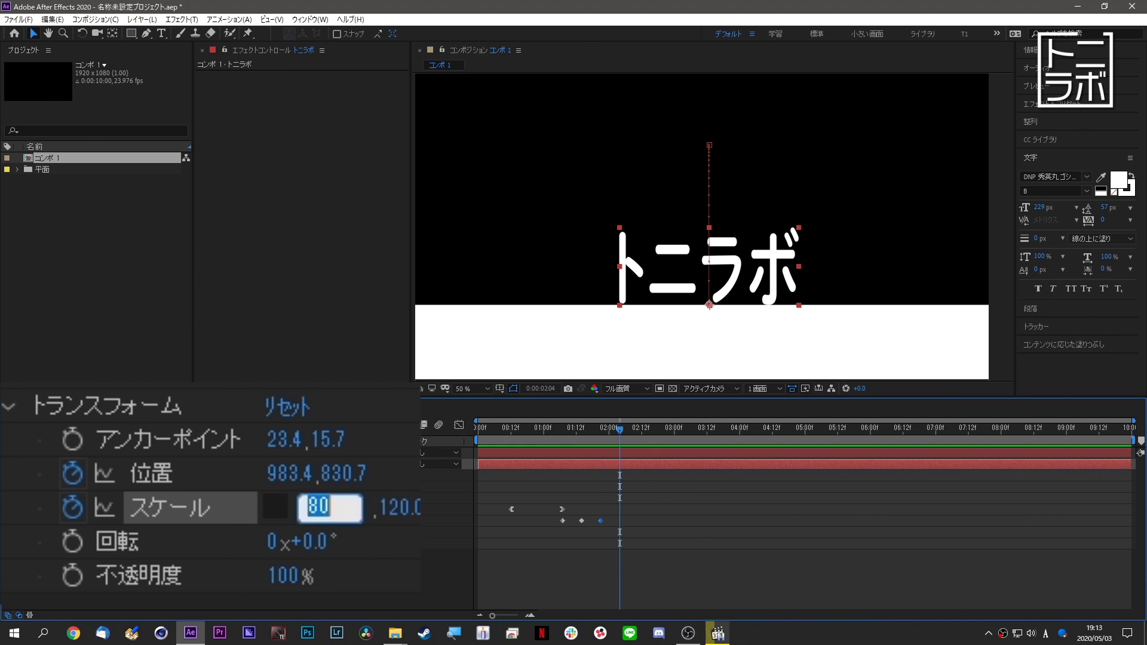
pyautogui.write('110')
pyautogui.press('Tab')
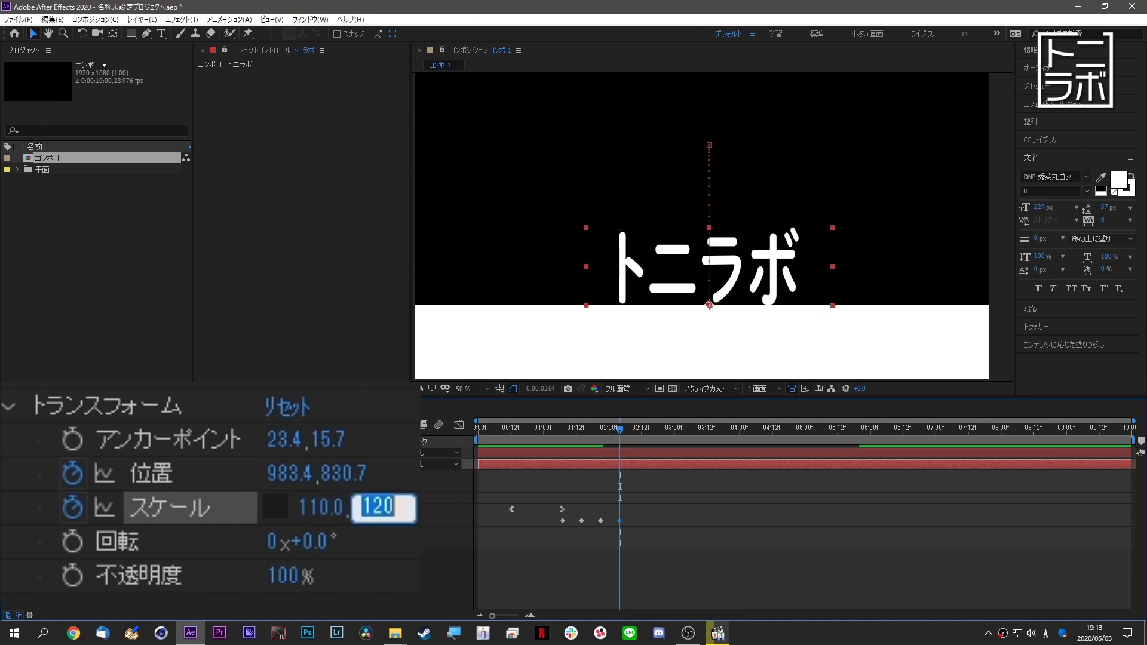
pyautogui.write('90')
pyautogui.press('Return')
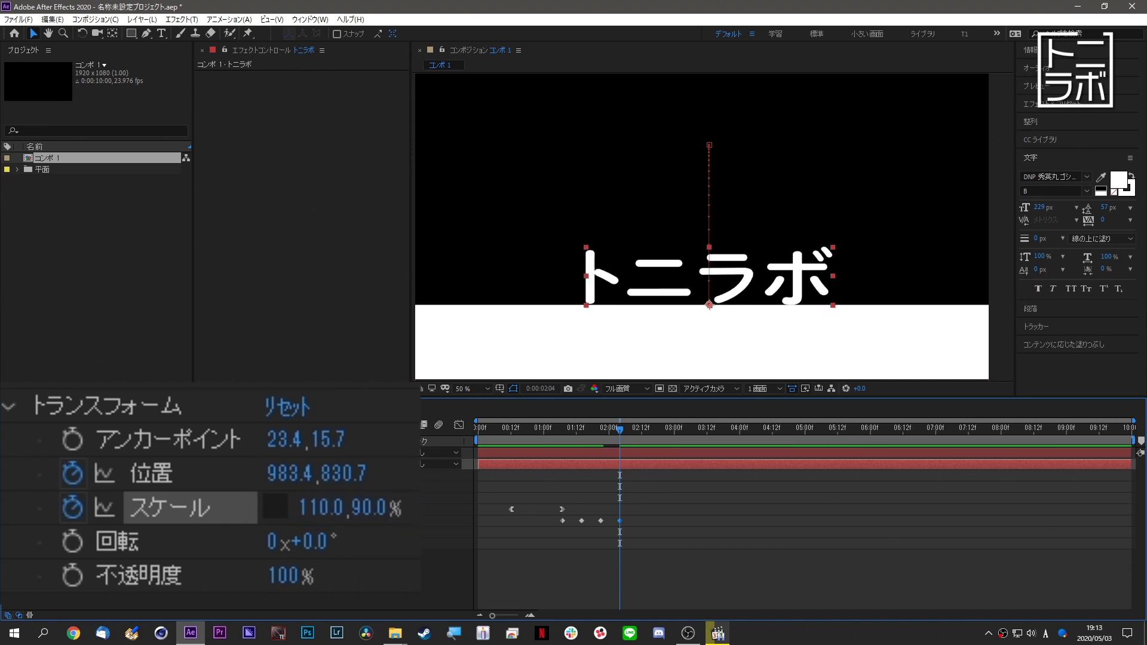
# At 02:11, key Scale to a 95 × 105% stretch.
pyautogui.moveTo(639, 429); pyautogui.dragTo(638, 436)
pyautogui.click(329, 513)
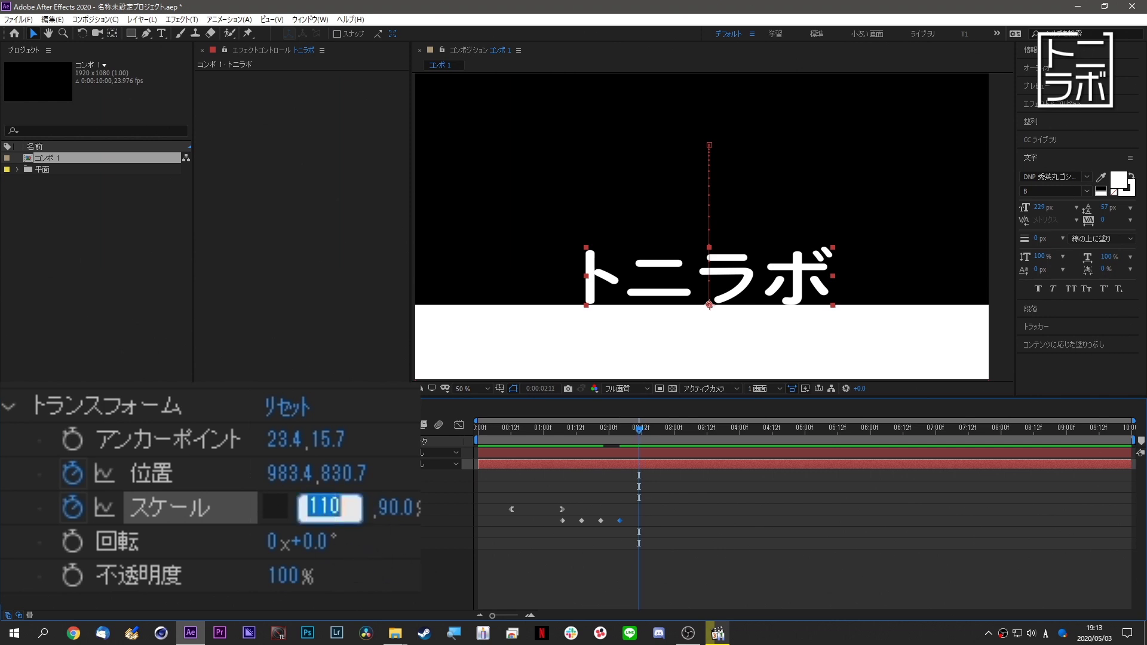
pyautogui.write('95')
pyautogui.press('Tab')
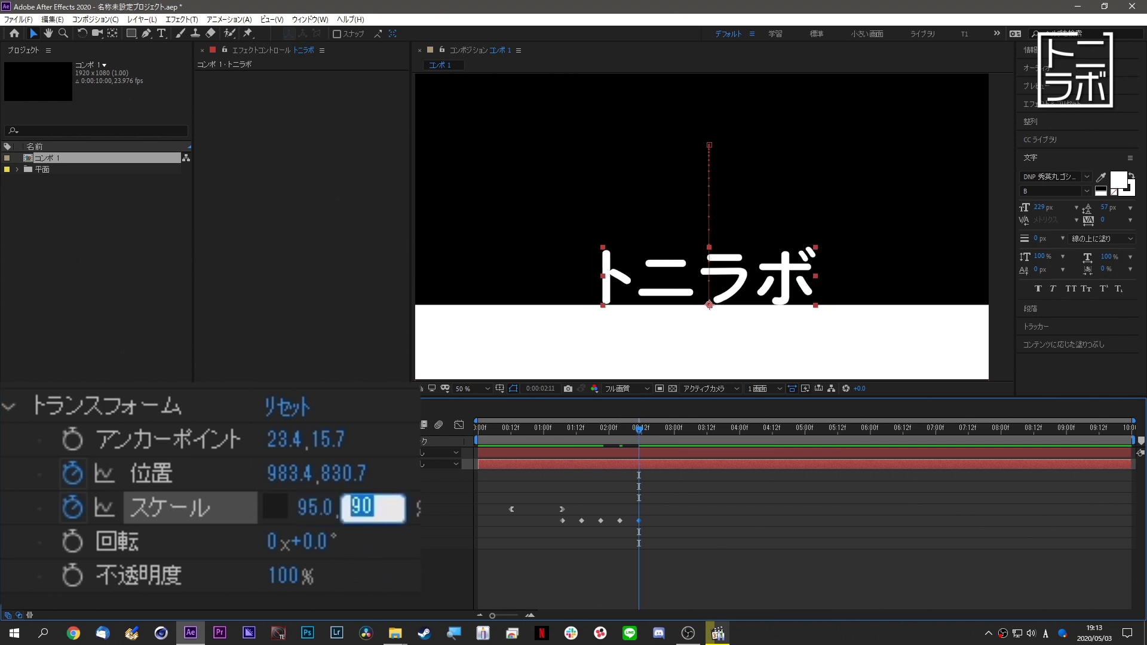
pyautogui.write('105')
pyautogui.press('Return')
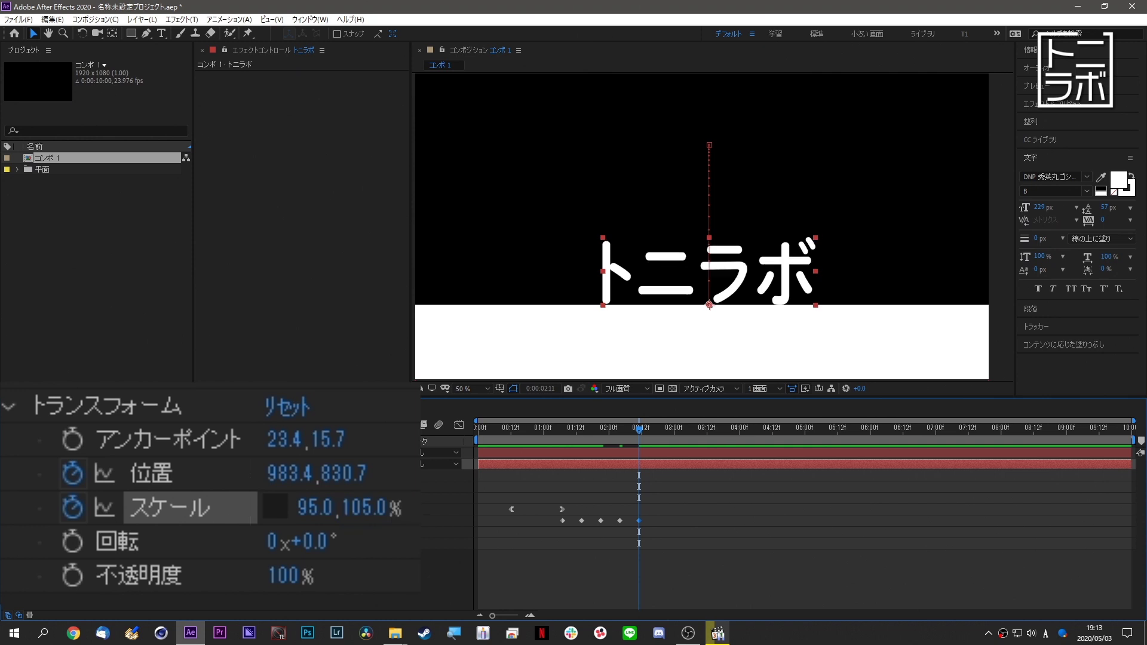
# At 02:18, return Scale to 100 × 100% and scrub back over the landing.
pyautogui.moveTo(652, 426); pyautogui.dragTo(659, 435)
pyautogui.click(316, 508)
pyautogui.write('100')
pyautogui.press('Tab')
pyautogui.write('100')
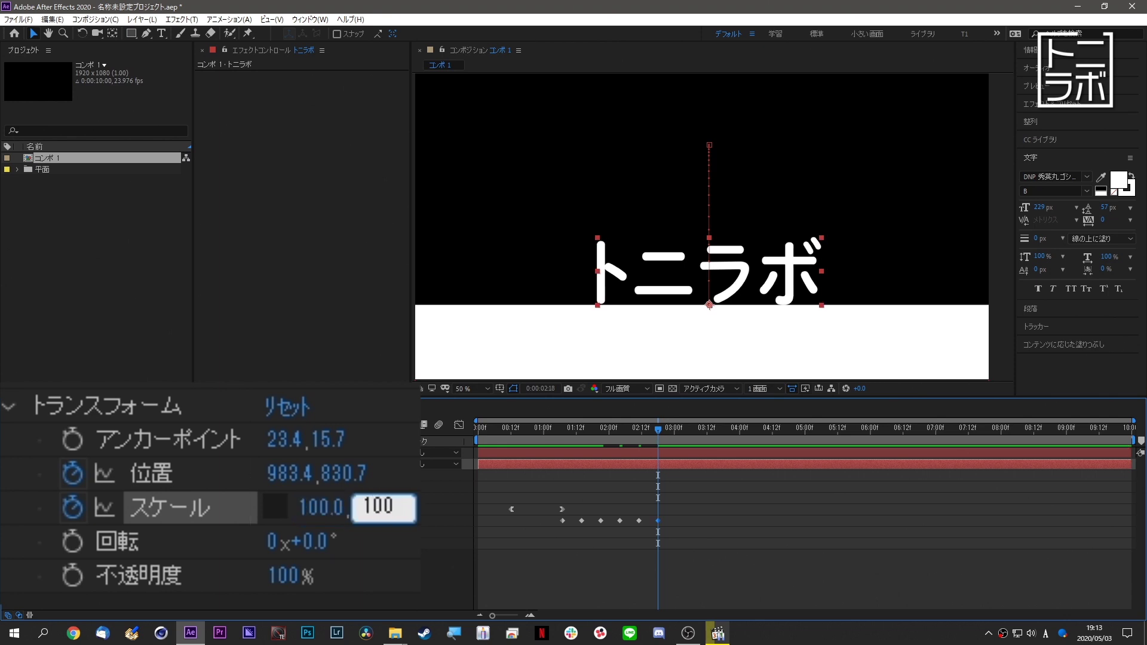
pyautogui.press('Return')
pyautogui.moveTo(597, 427)
pyautogui.mouseDown()
pyautogui.moveTo(554, 417)
pyautogui.moveTo(663, 478)
pyautogui.mouseUp()
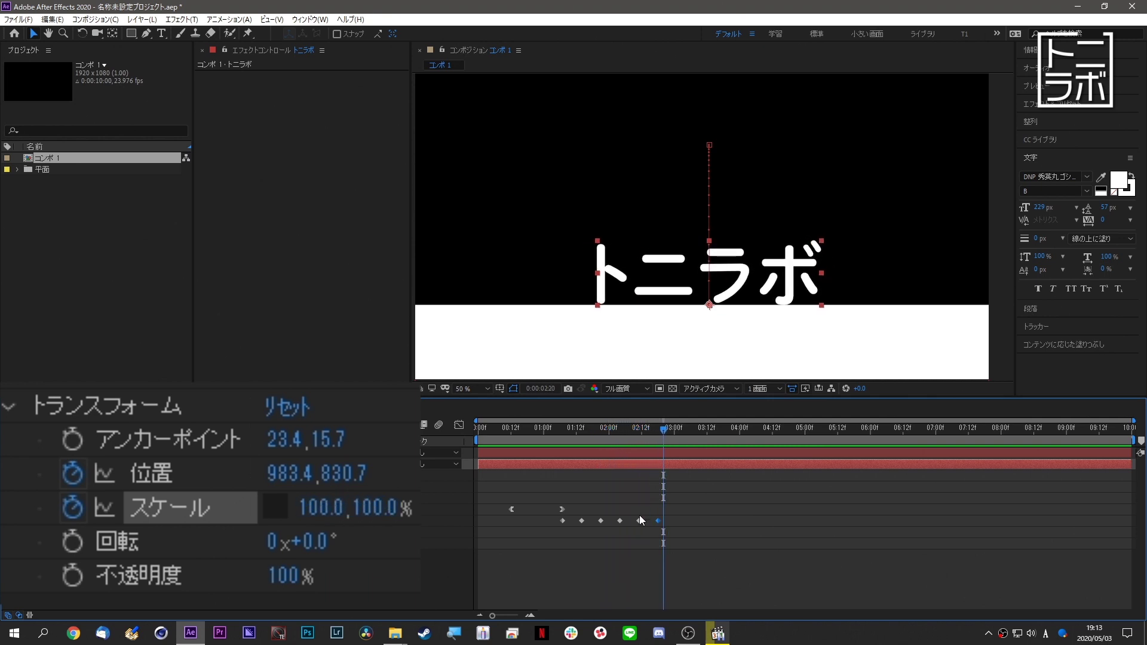
# End the work area at about 03:18 and preview the fall and bounce.
pyautogui.press('Home')
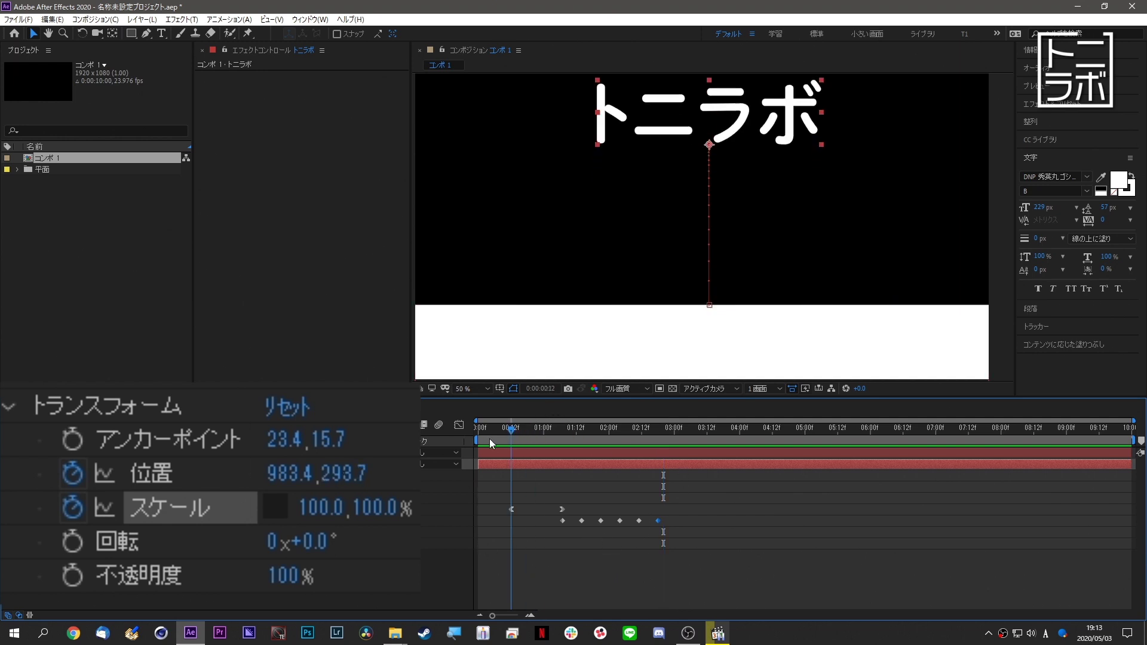
pyautogui.click(724, 432)
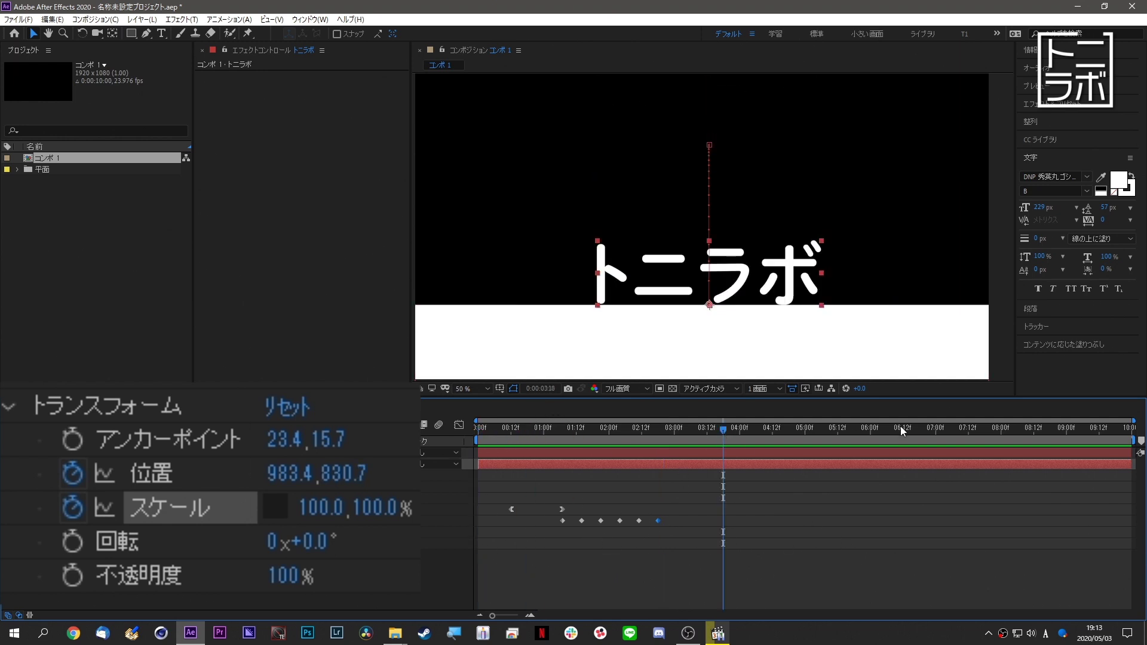
pyautogui.click(1121, 431)
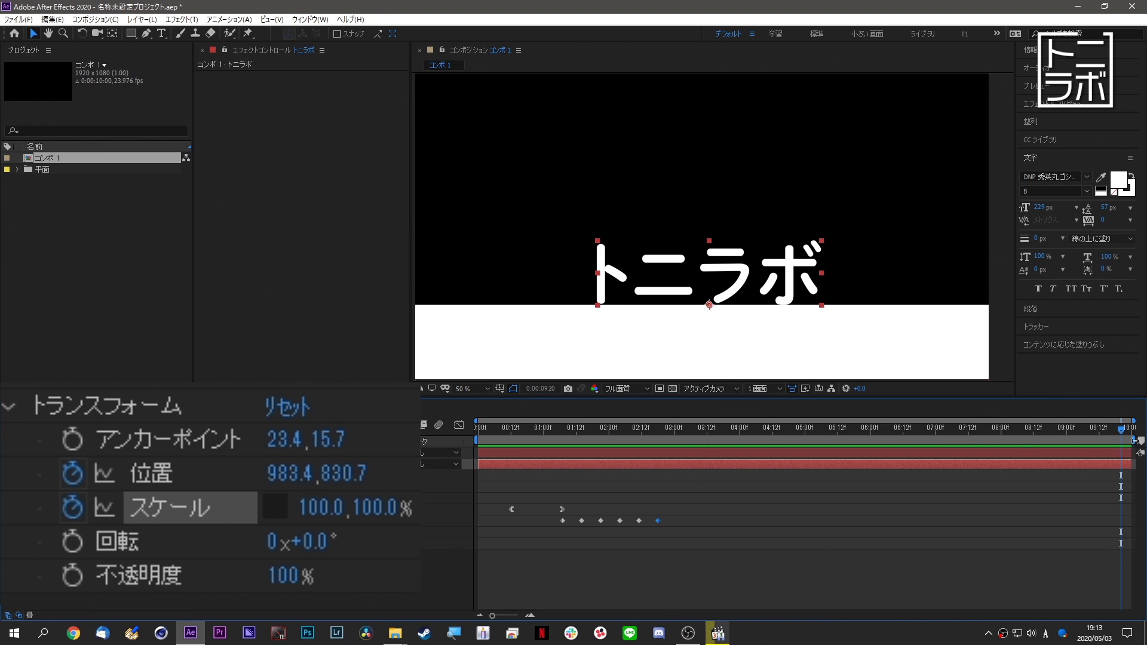
pyautogui.moveTo(1103, 441); pyautogui.dragTo(728, 463)
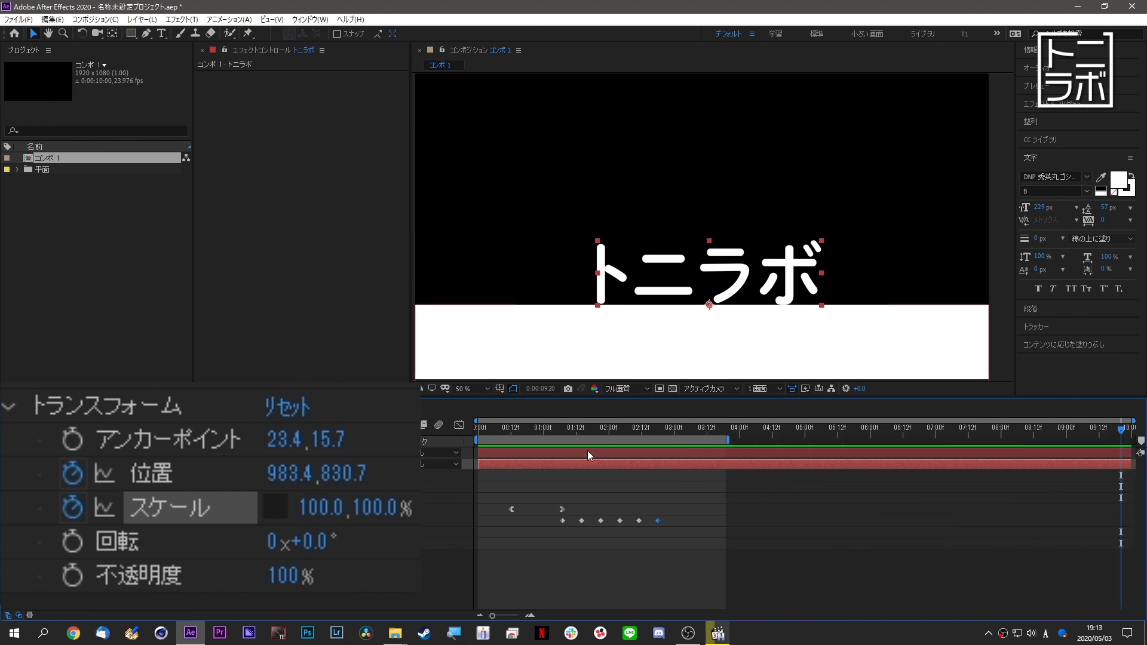
pyautogui.click(478, 428)
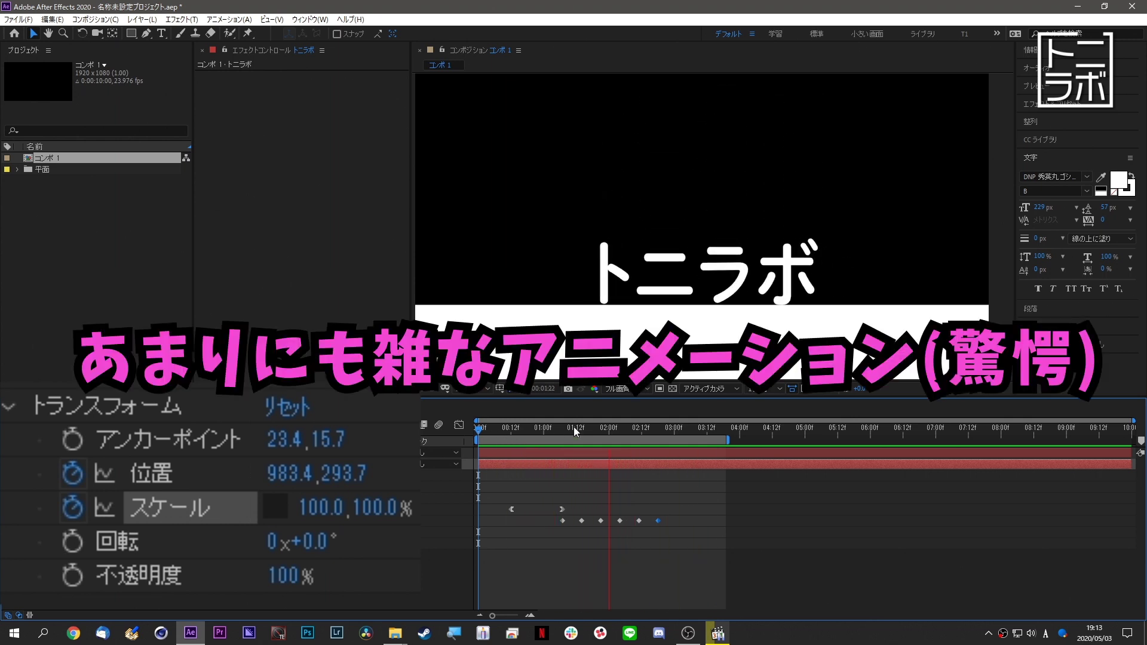
pyautogui.moveTo(590, 429); pyautogui.dragTo(560, 430)
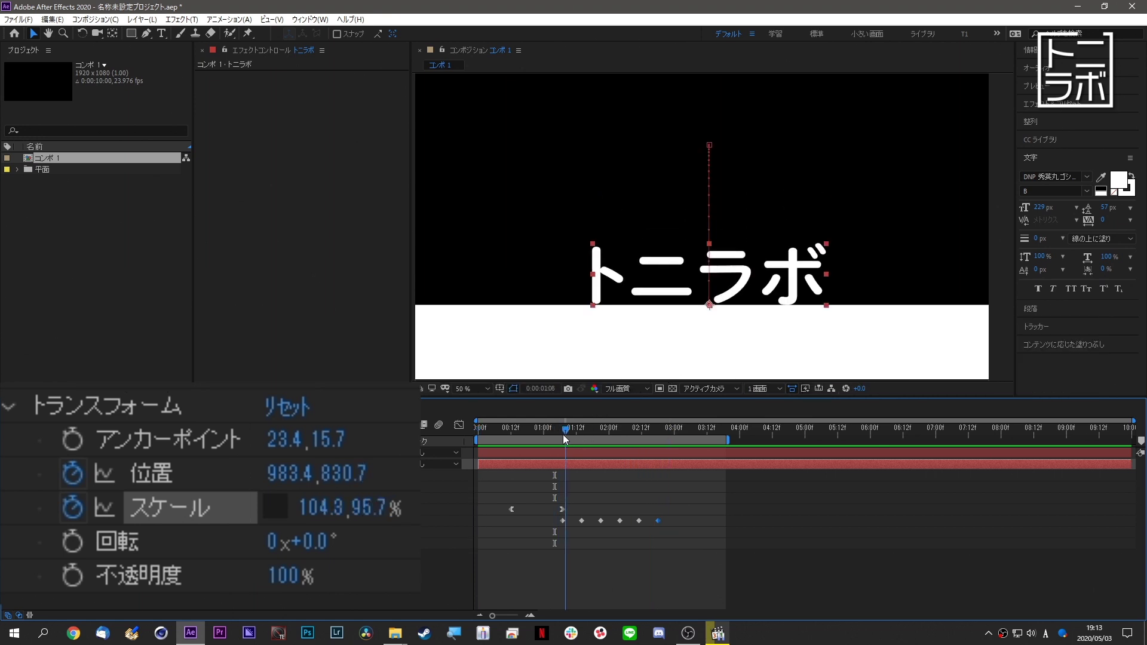
pyautogui.press('space')
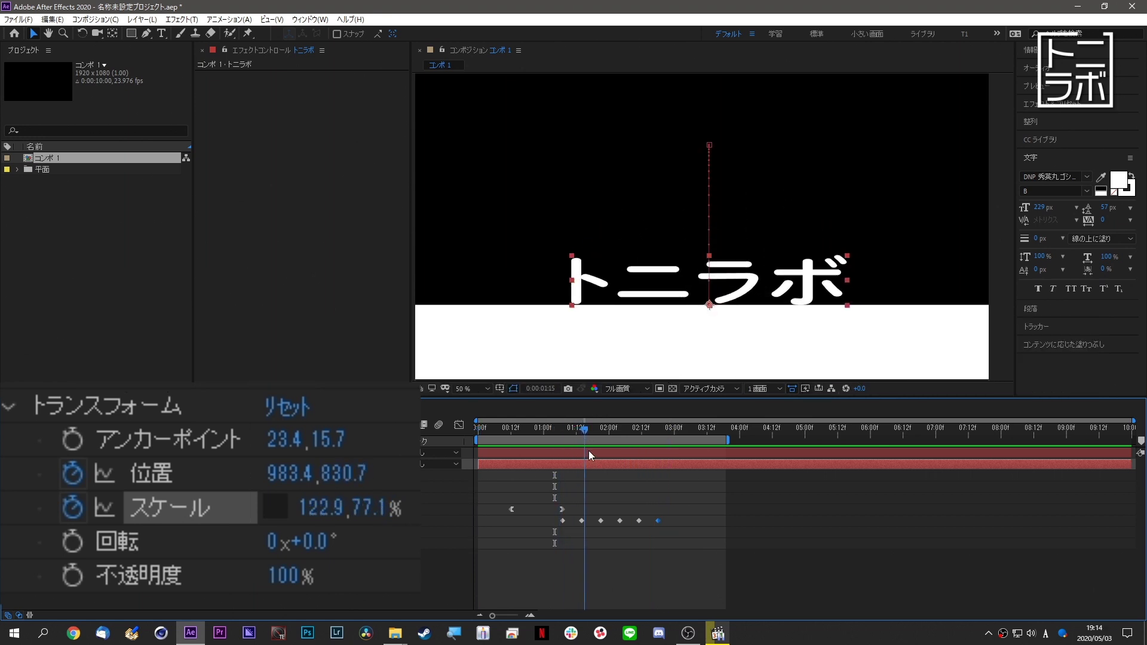
pyautogui.moveTo(519, 445); pyautogui.dragTo(662, 445)
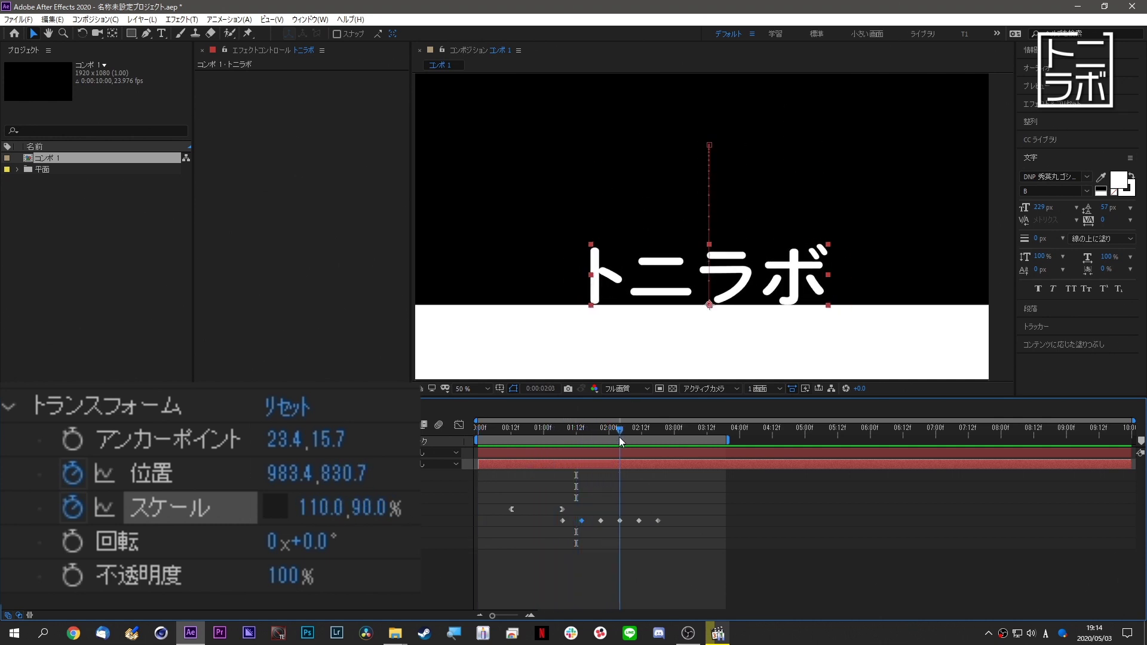
# Pull the later Scale keyframes earlier, end the work area near 02:12, and check the 02:01 pose.
pyautogui.moveTo(581, 521); pyautogui.dragTo(625, 521)
pyautogui.press('space')
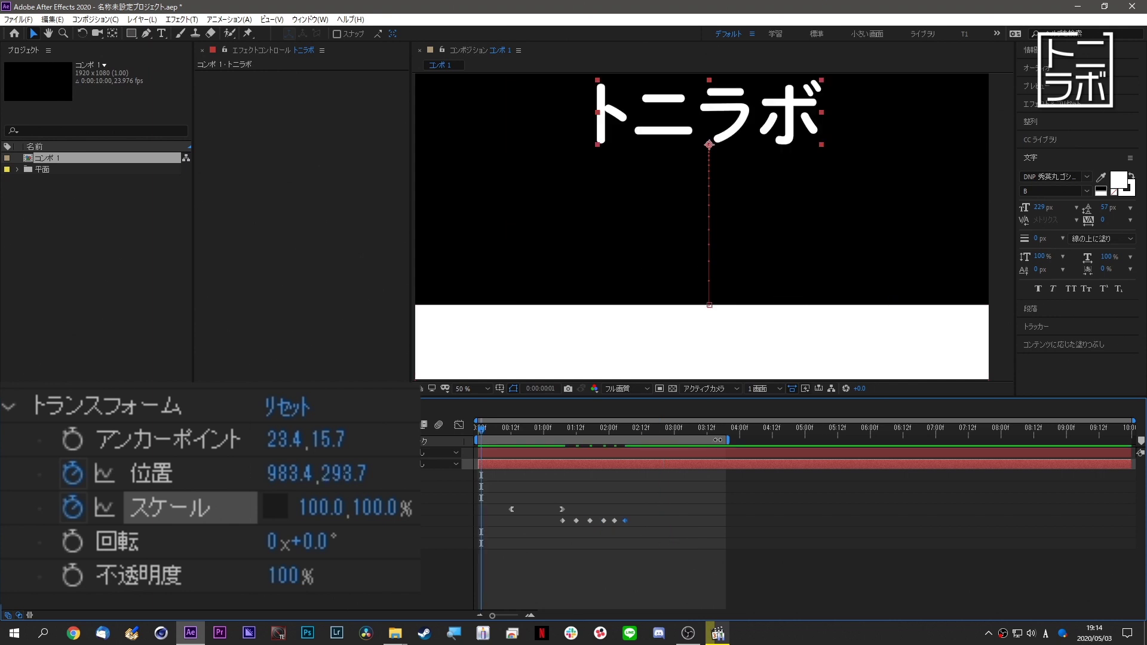
pyautogui.moveTo(728, 439); pyautogui.dragTo(650, 440)
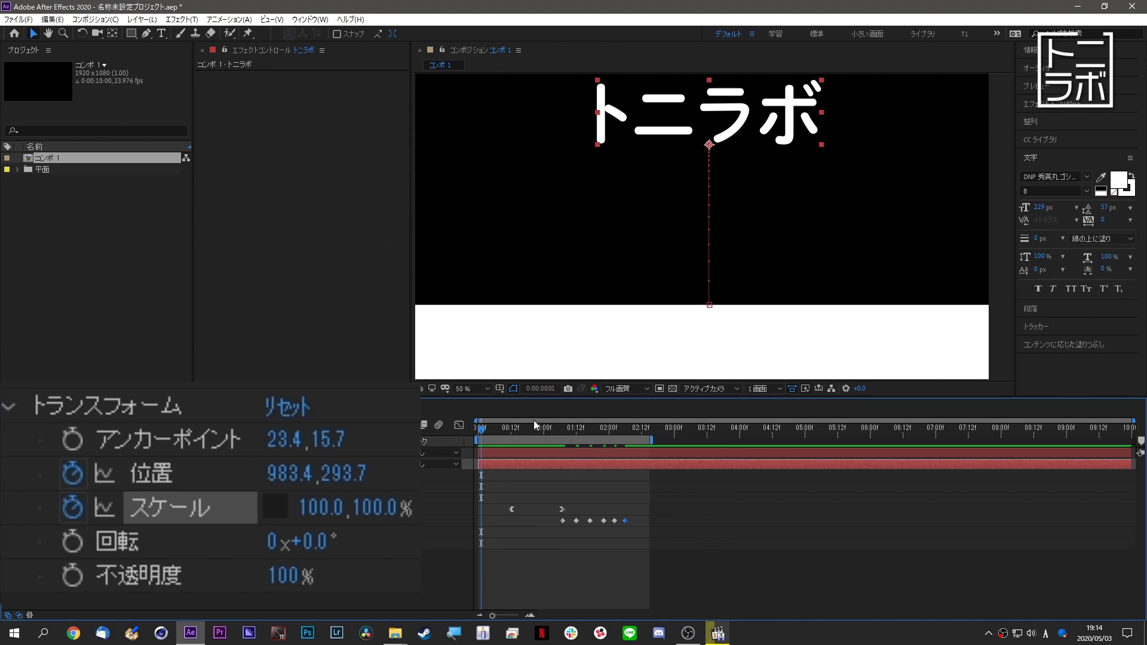
pyautogui.press('space')
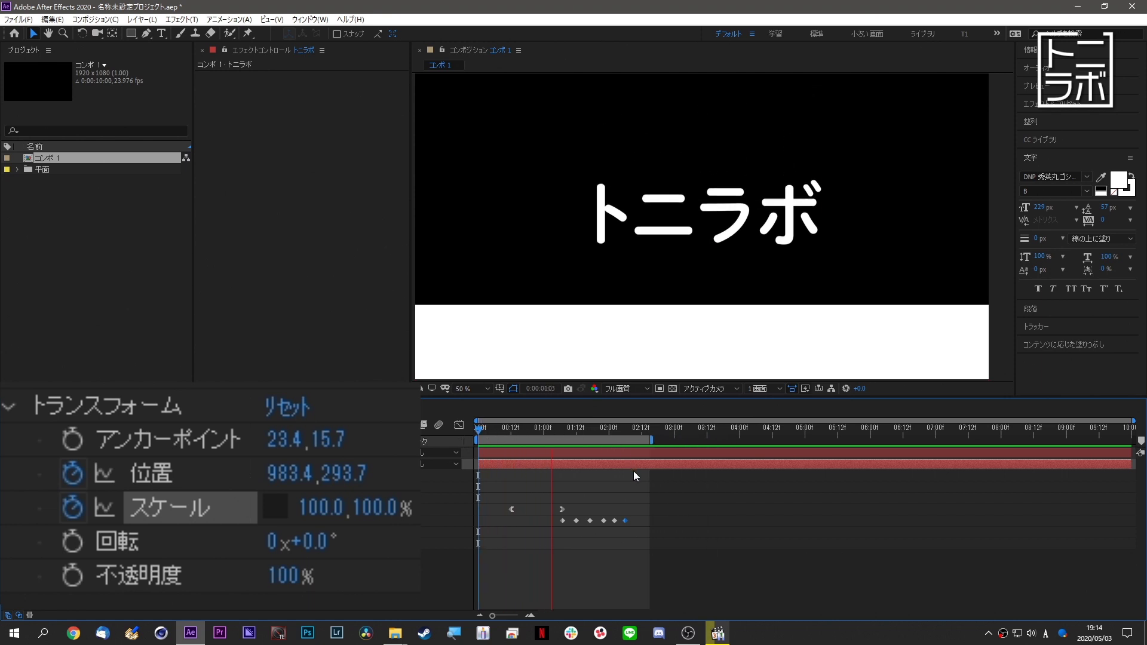
pyautogui.press('space')
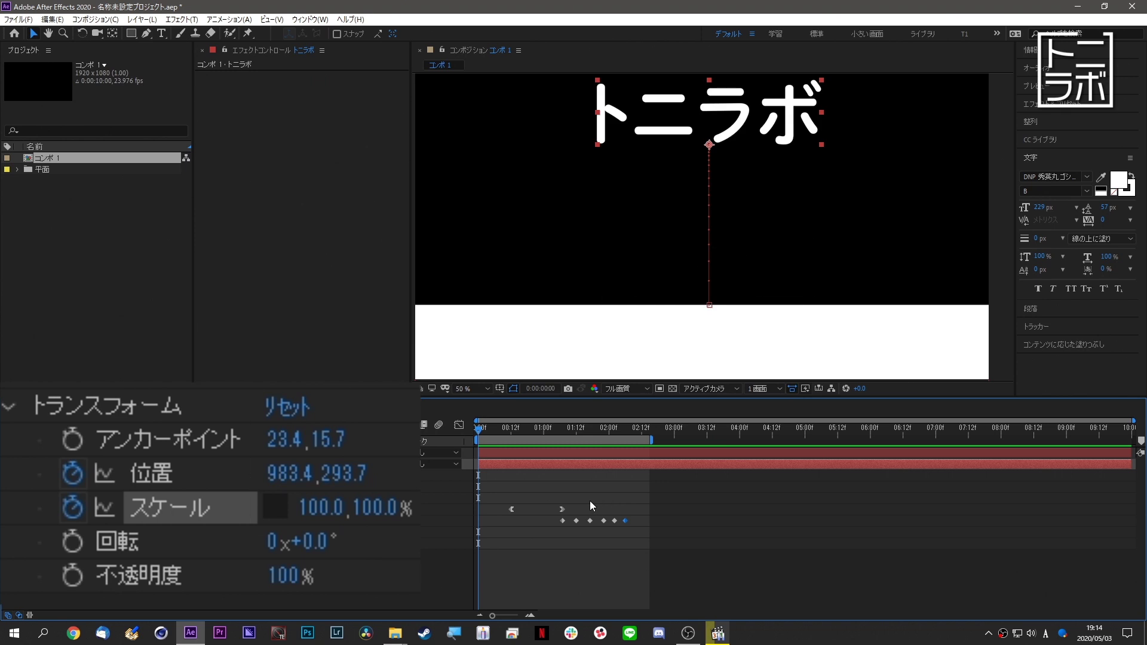
pyautogui.click(607, 492)
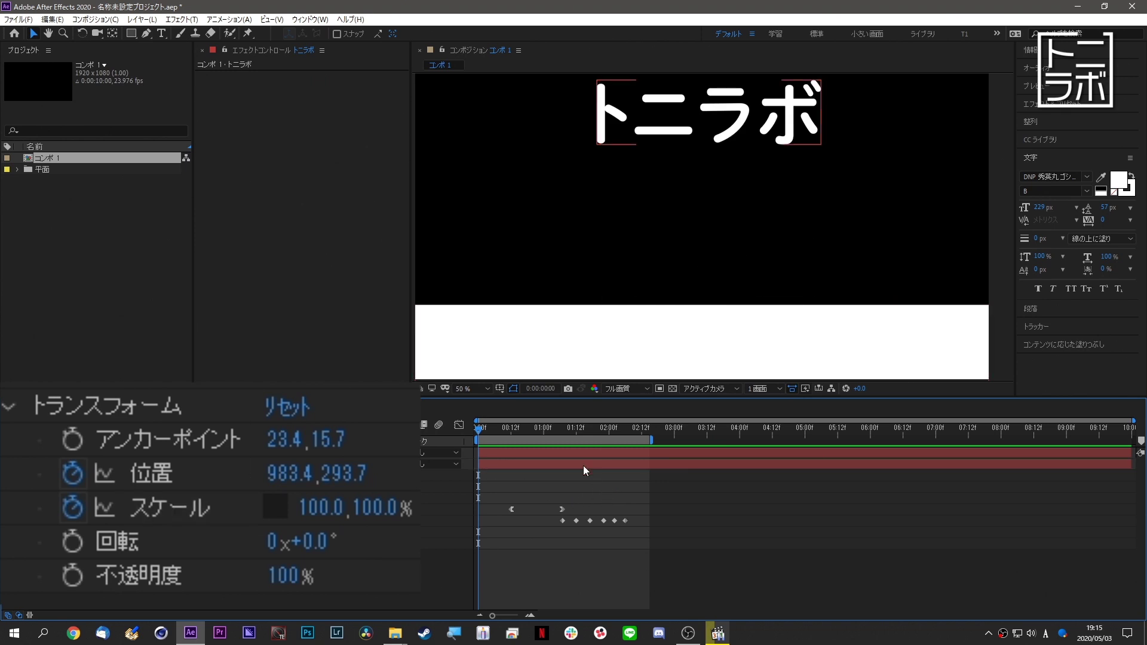
pyautogui.click(618, 432)
pyautogui.moveTo(611, 434); pyautogui.dragTo(611, 435)
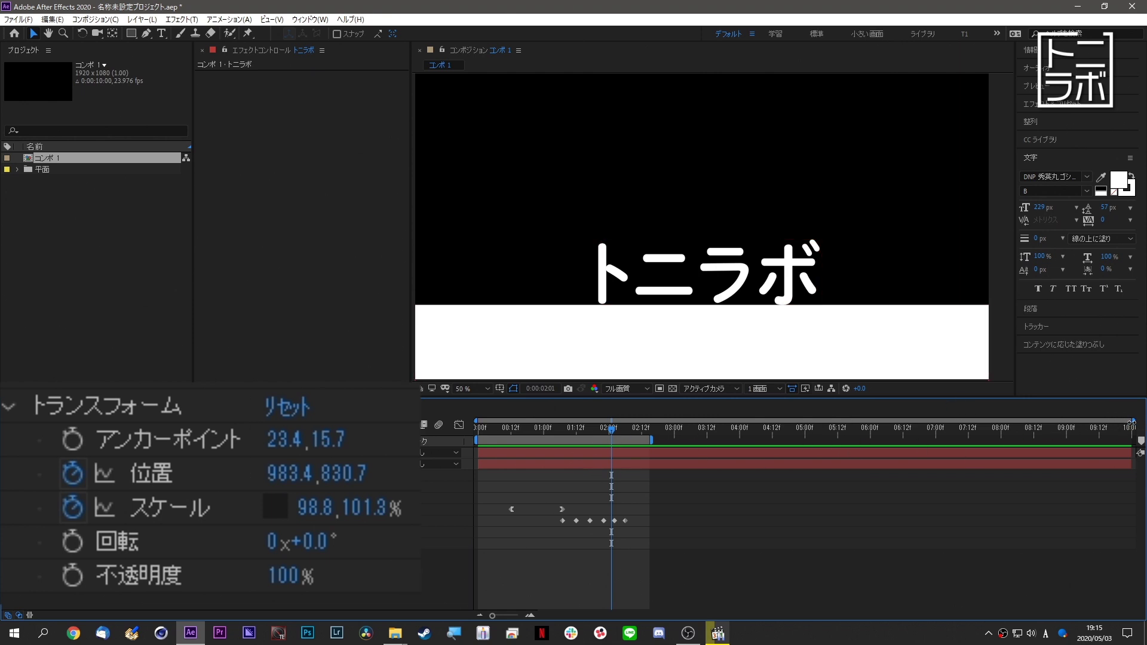
# Space the Scale keyframes evenly, ending at 100% on 2:06, and preview the bounce.
pyautogui.scroll(2, 620, 446)
pyautogui.scroll(2, 620, 445)
pyautogui.scroll(2, 620, 446)
pyautogui.scroll(1, 620, 445)
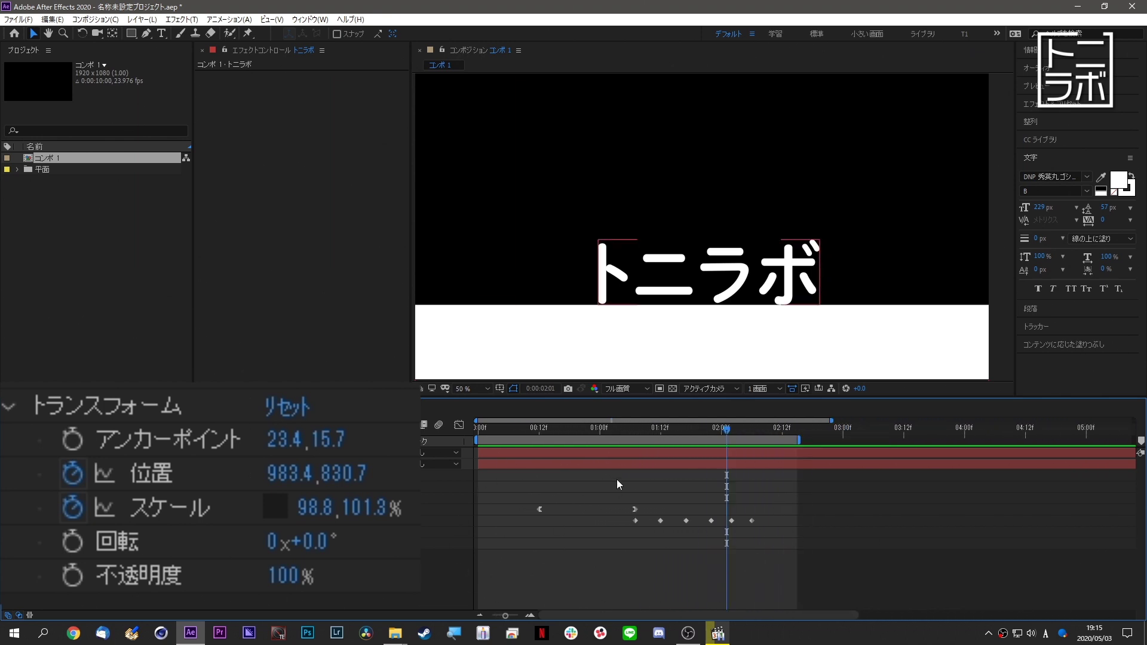
pyautogui.moveTo(718, 425)
pyautogui.mouseDown()
pyautogui.moveTo(669, 428)
pyautogui.moveTo(487, 486)
pyautogui.mouseUp()
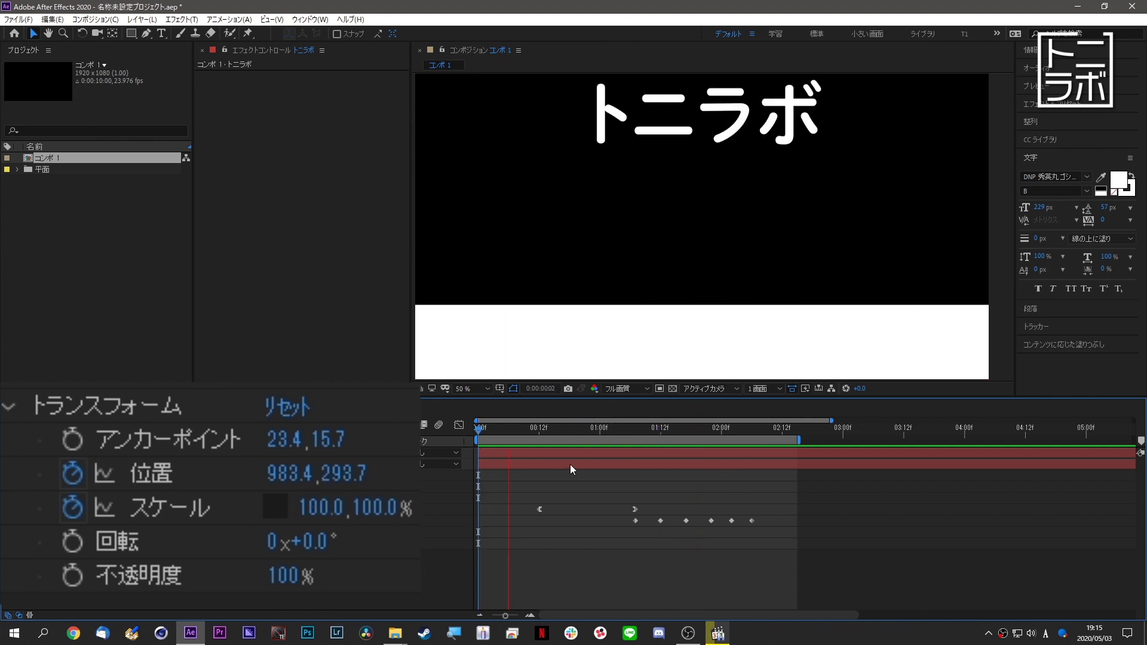
pyautogui.press('space')
pyautogui.moveTo(660, 521); pyautogui.dragTo(655, 522)
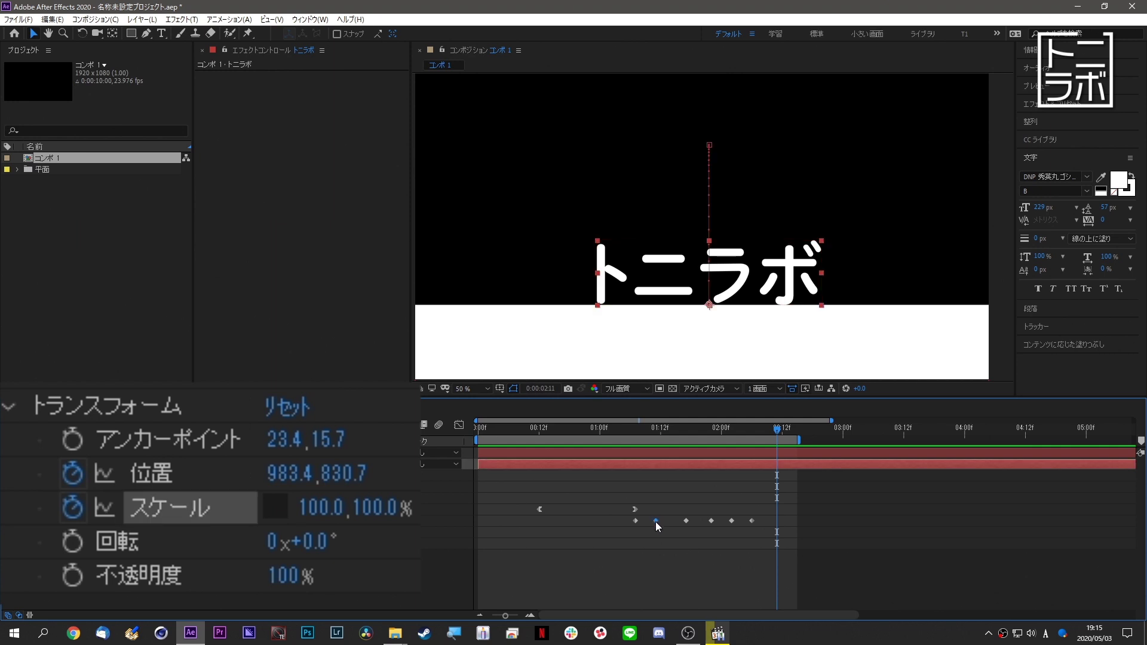
pyautogui.moveTo(686, 522)
pyautogui.mouseDown()
pyautogui.moveTo(676, 521)
pyautogui.moveTo(731, 521)
pyautogui.mouseUp()
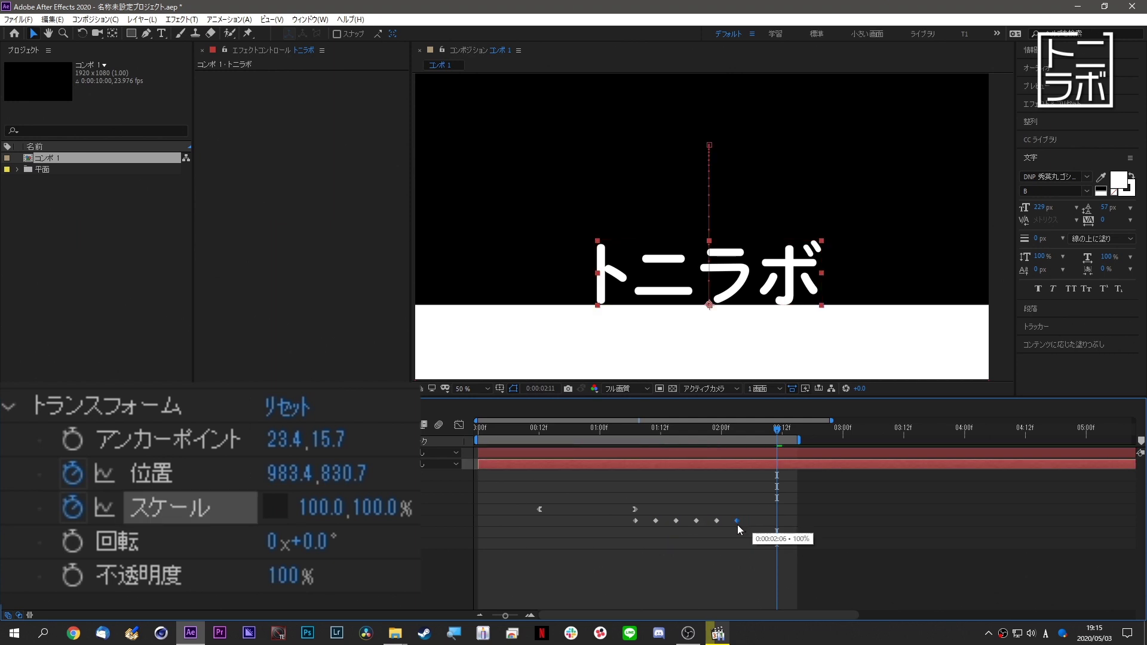
pyautogui.click(686, 430)
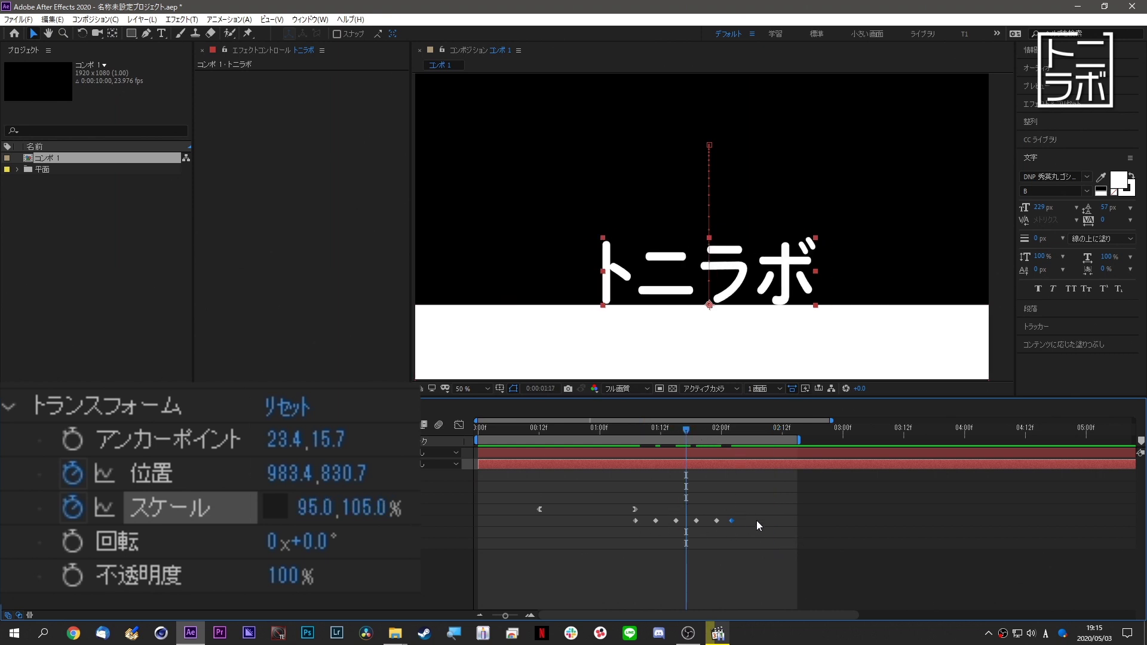
pyautogui.moveTo(686, 431); pyautogui.dragTo(636, 431)
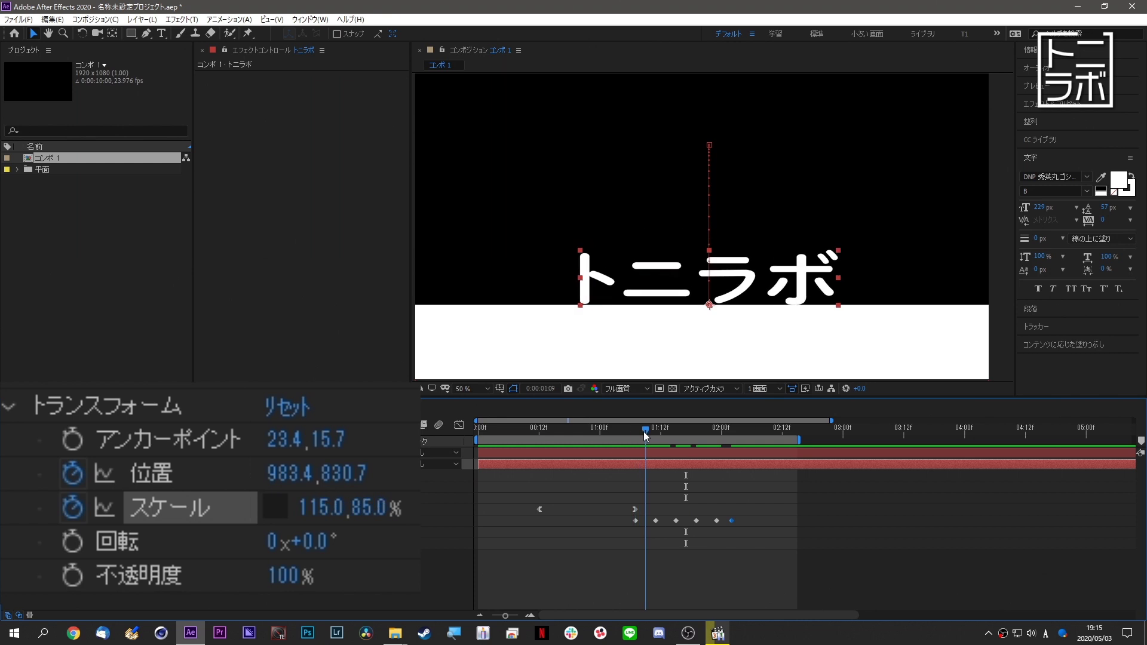
pyautogui.moveTo(636, 431); pyautogui.dragTo(508, 441)
pyautogui.press('space')
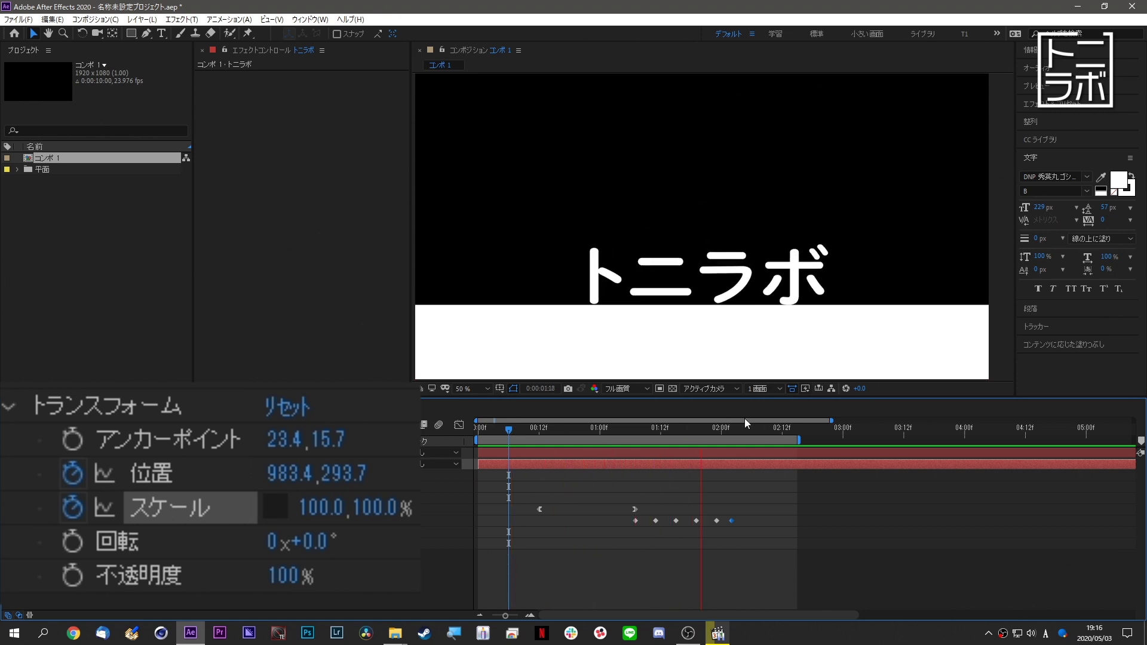
# Stop the preview and check the squash at 01:09 and near the fall's start.
pyautogui.press('space')
pyautogui.click(642, 432)
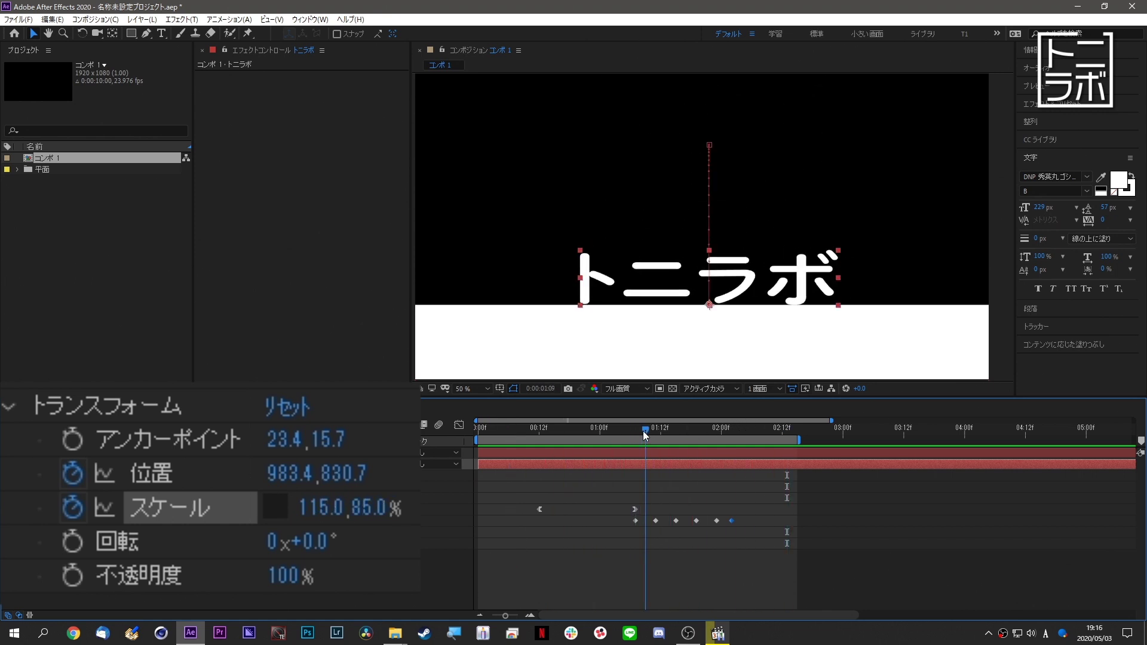
pyautogui.click(529, 432)
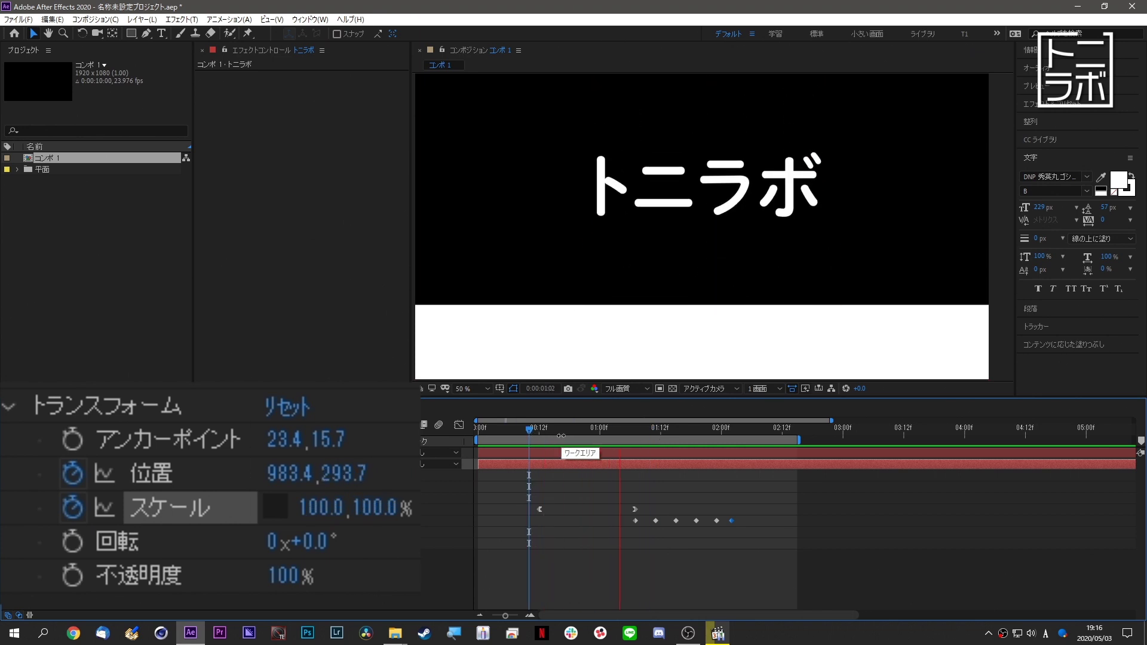
pyautogui.press('space')
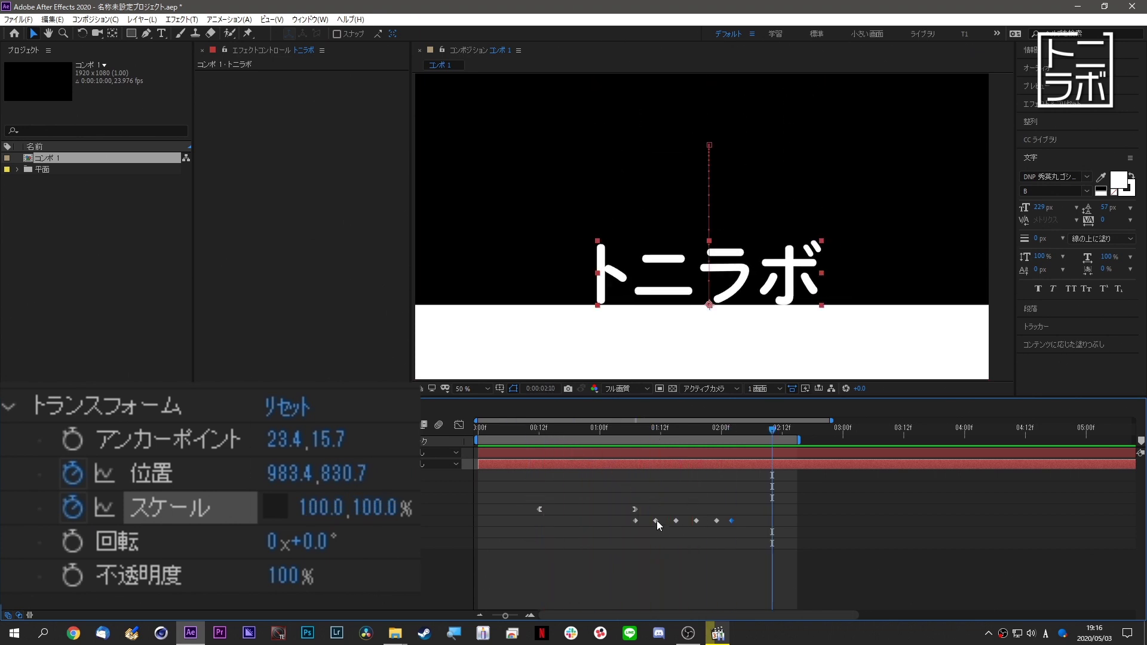
# Nudge one Scale keyframe slightly earlier and the next one later, then preview the bounce.
pyautogui.moveTo(653, 519); pyautogui.dragTo(650, 518)
pyautogui.moveTo(661, 521); pyautogui.dragTo(696, 521)
pyautogui.press('space')
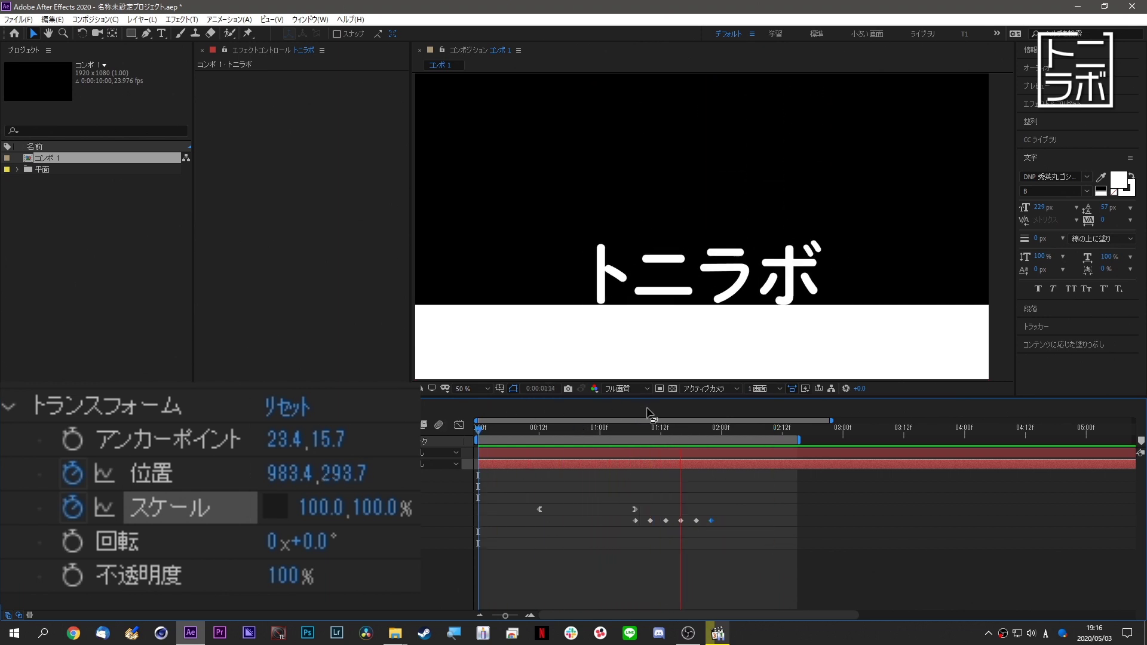
# Move the last three Scale keyframes later, putting the 110, 90% squash at 0:00:01:17, and preview.
pyautogui.press('space')
pyautogui.moveTo(634, 432); pyautogui.dragTo(651, 433)
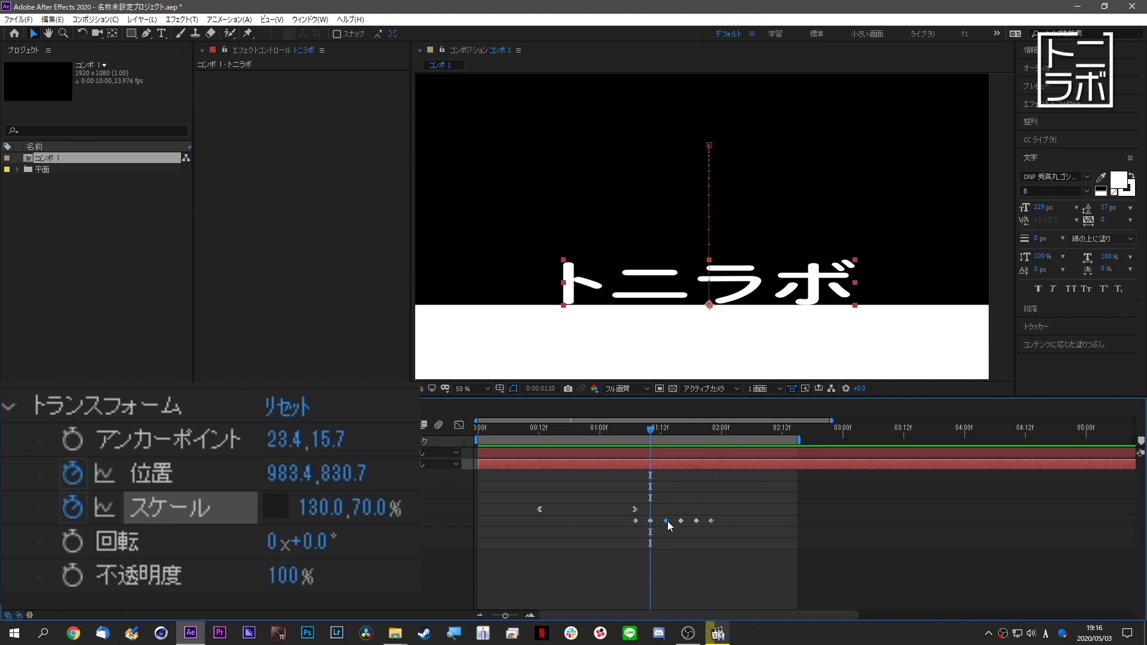
pyautogui.moveTo(665, 521)
pyautogui.mouseDown()
pyautogui.moveTo(727, 539)
pyautogui.moveTo(688, 525)
pyautogui.mouseUp()
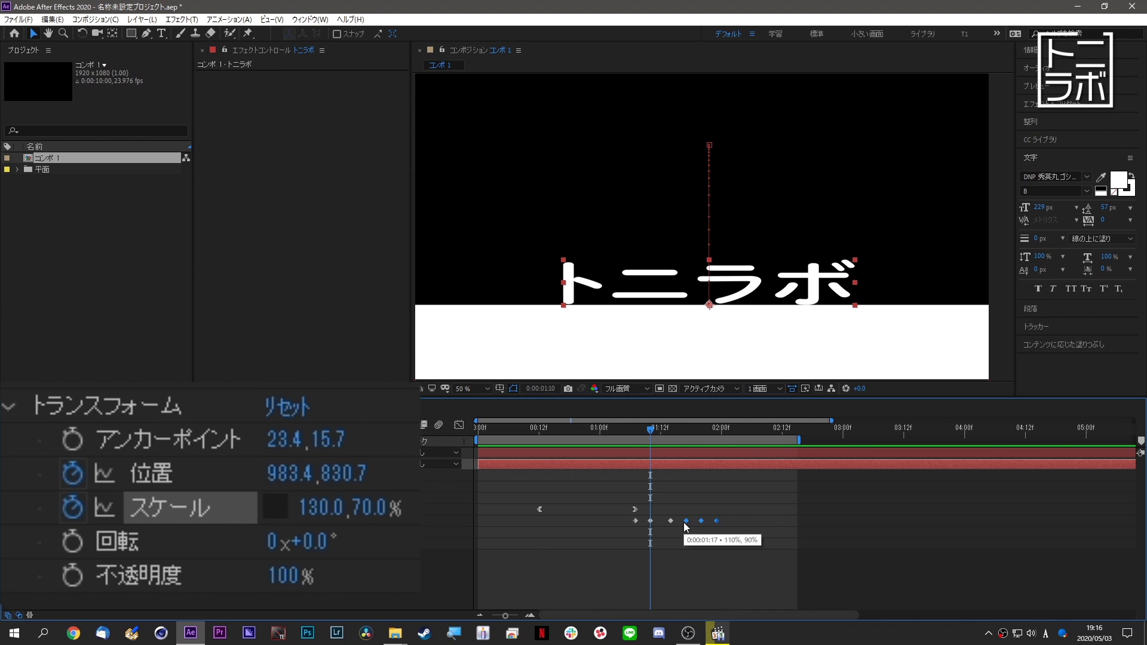
pyautogui.moveTo(690, 526); pyautogui.dragTo(694, 526)
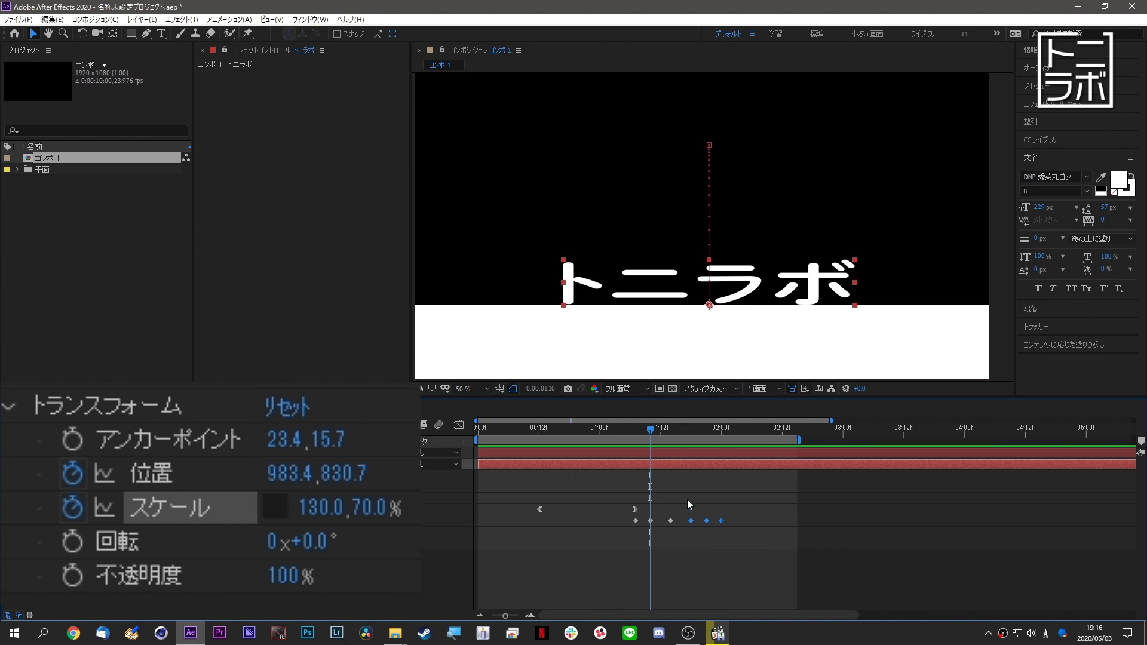
pyautogui.click(688, 499)
pyautogui.moveTo(650, 428); pyautogui.dragTo(645, 428)
pyautogui.press('space')
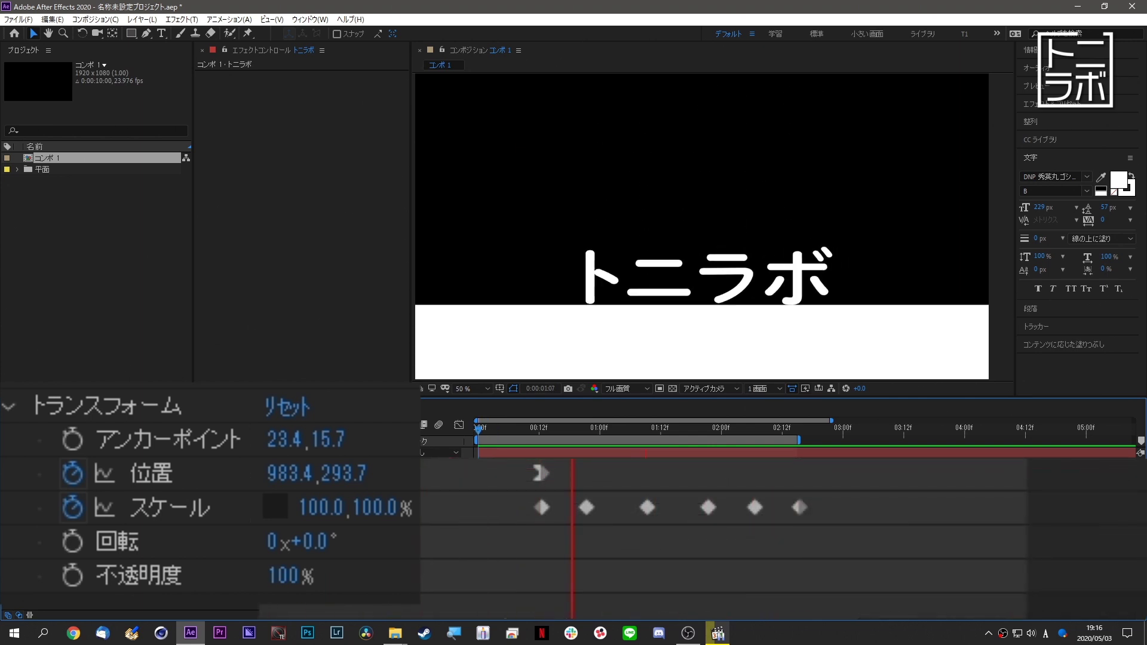
pyautogui.moveTo(595, 427)
pyautogui.mouseDown()
pyautogui.moveTo(675, 427)
pyautogui.moveTo(633, 443)
pyautogui.mouseUp()
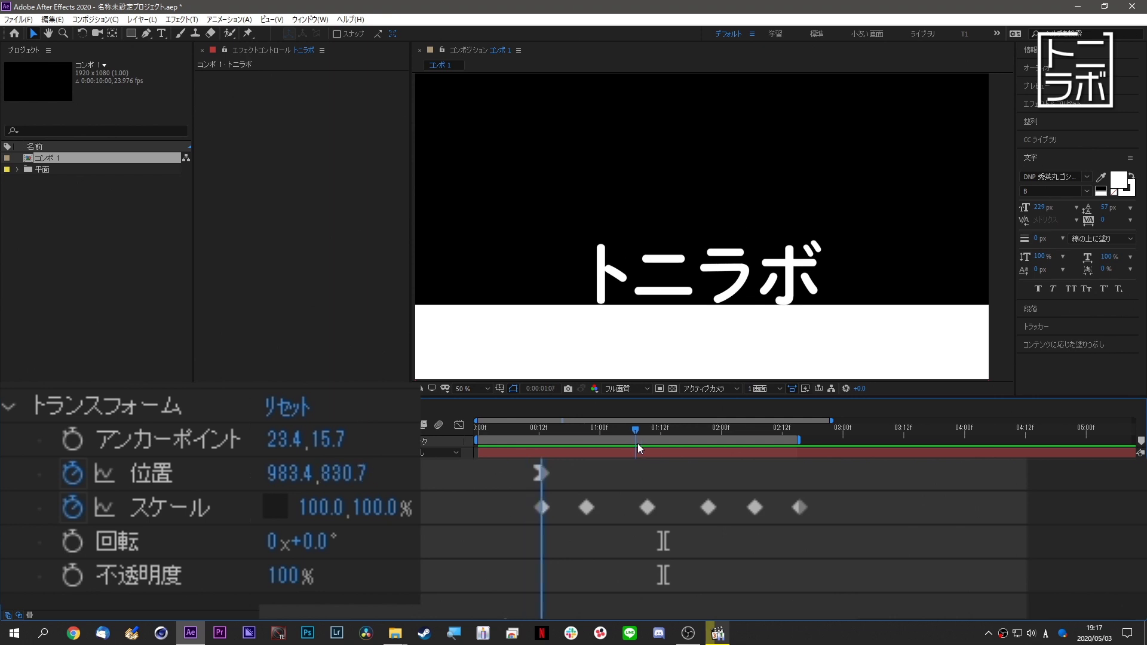
pyautogui.moveTo(637, 443); pyautogui.dragTo(670, 455)
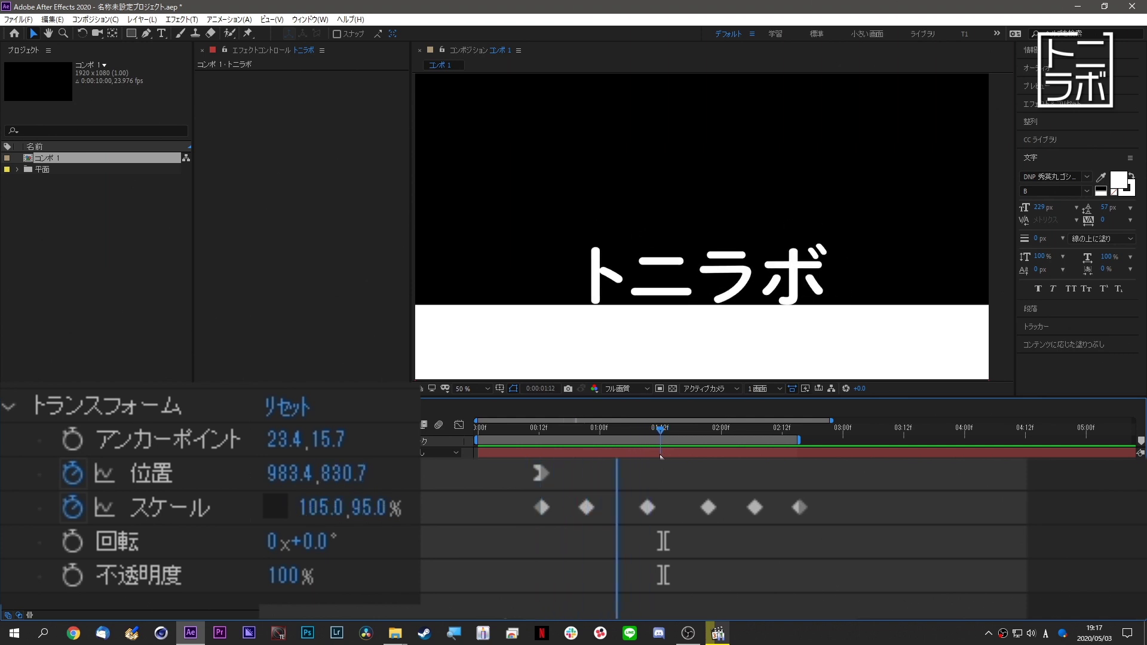
pyautogui.moveTo(670, 456)
pyautogui.mouseDown()
pyautogui.moveTo(644, 436)
pyautogui.moveTo(674, 436)
pyautogui.mouseUp()
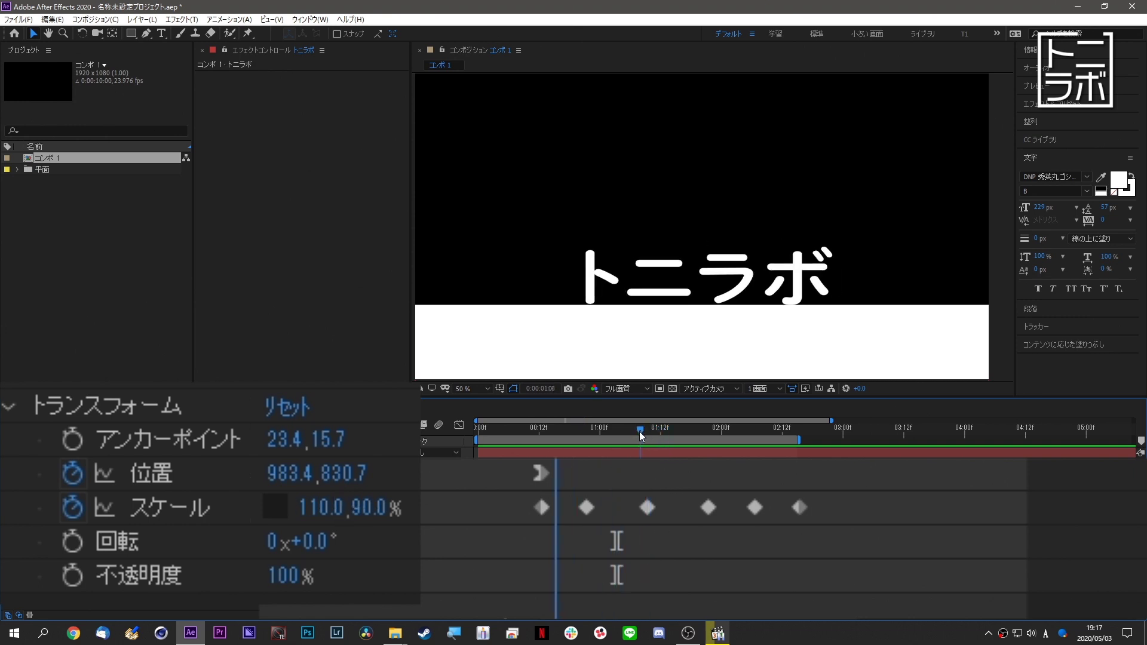
pyautogui.moveTo(668, 432); pyautogui.dragTo(703, 433)
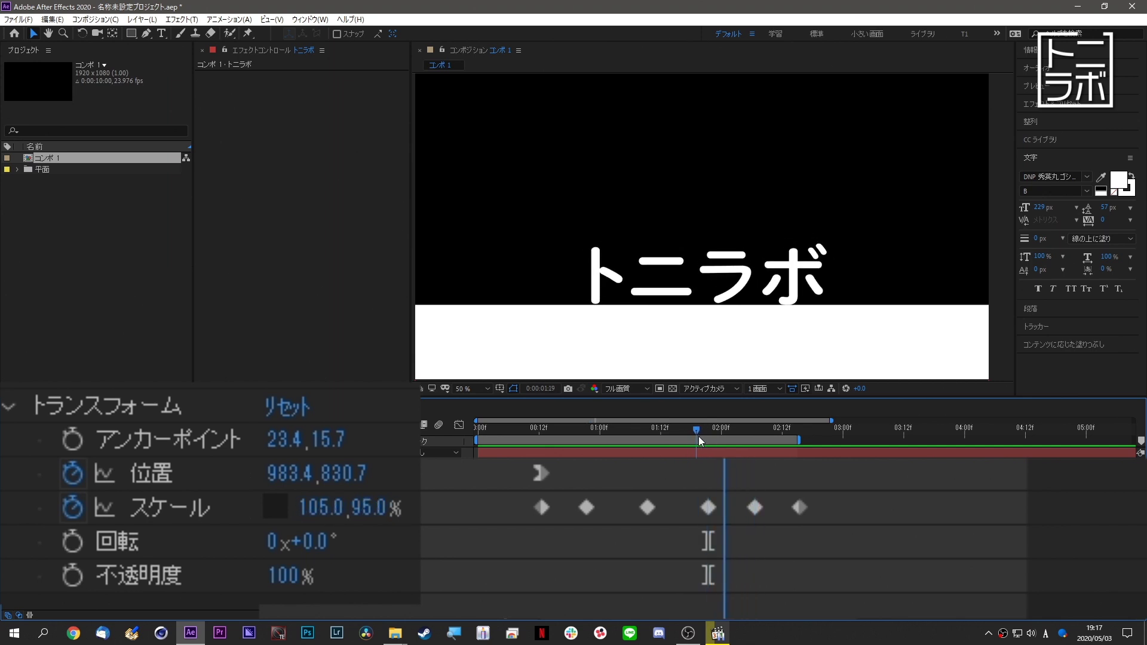
pyautogui.moveTo(703, 432); pyautogui.dragTo(484, 432)
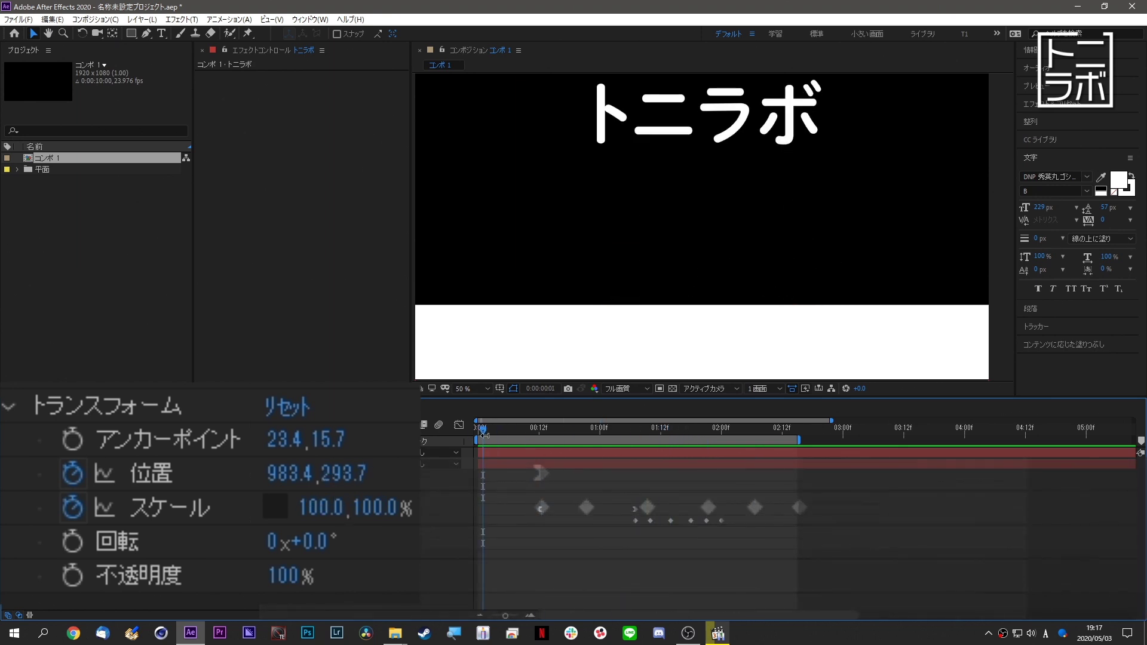
# Preview the トニラボ fall landing at 1:07, then marquee-select all six Scale keyframes.
pyautogui.press('space')
pyautogui.click(622, 451)
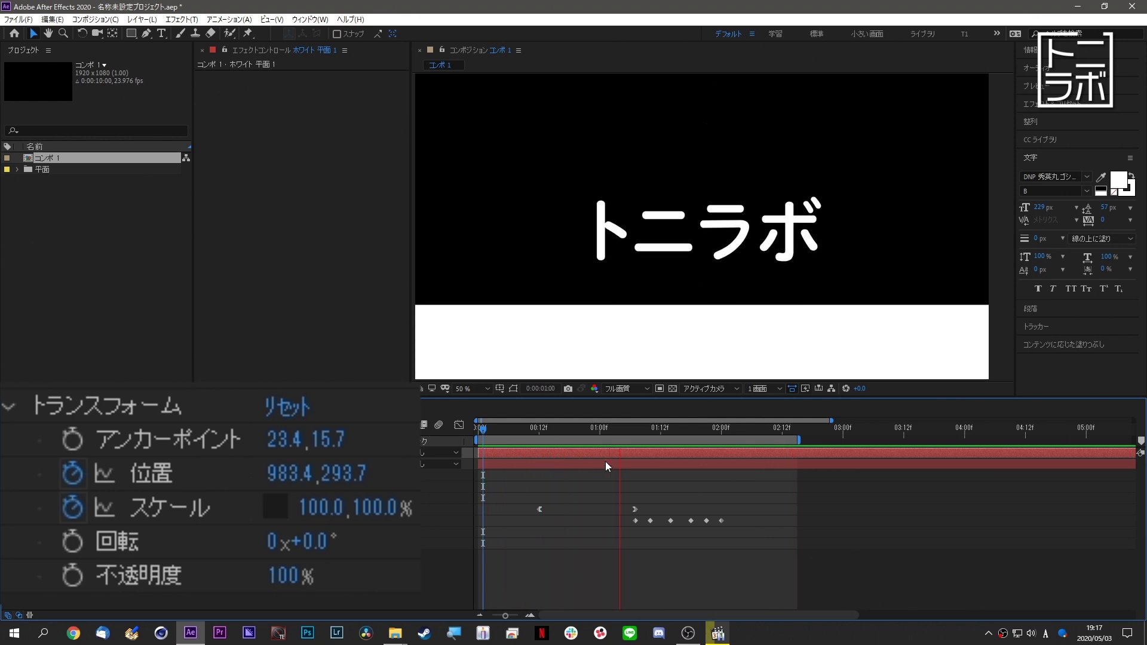
pyautogui.press('space')
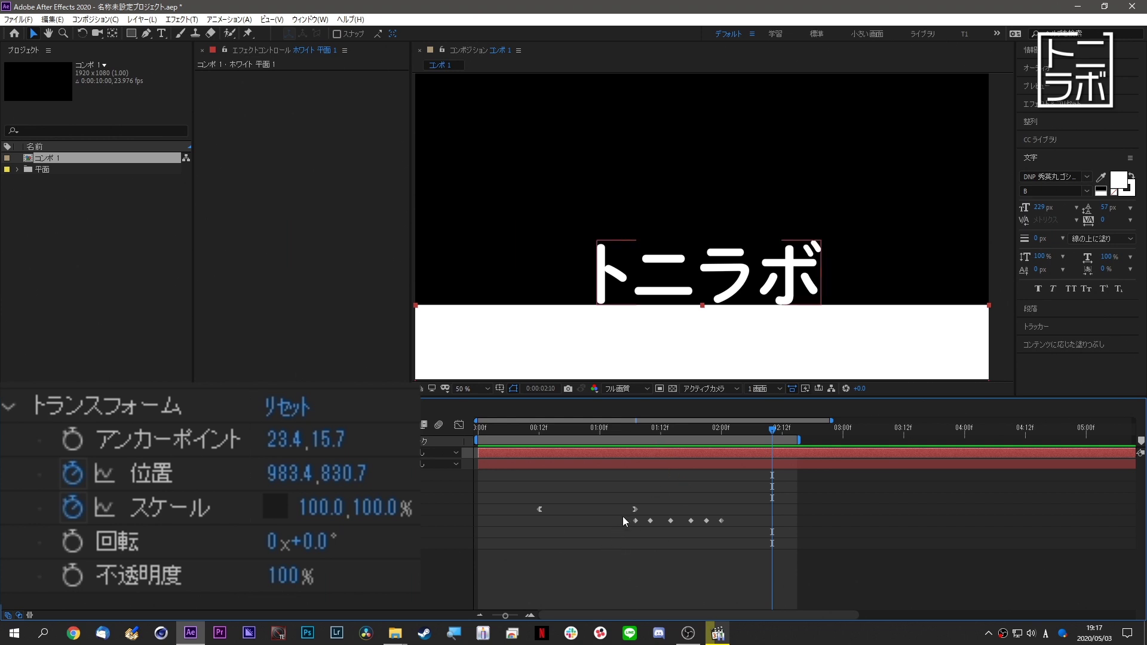
pyautogui.moveTo(623, 518); pyautogui.dragTo(735, 535)
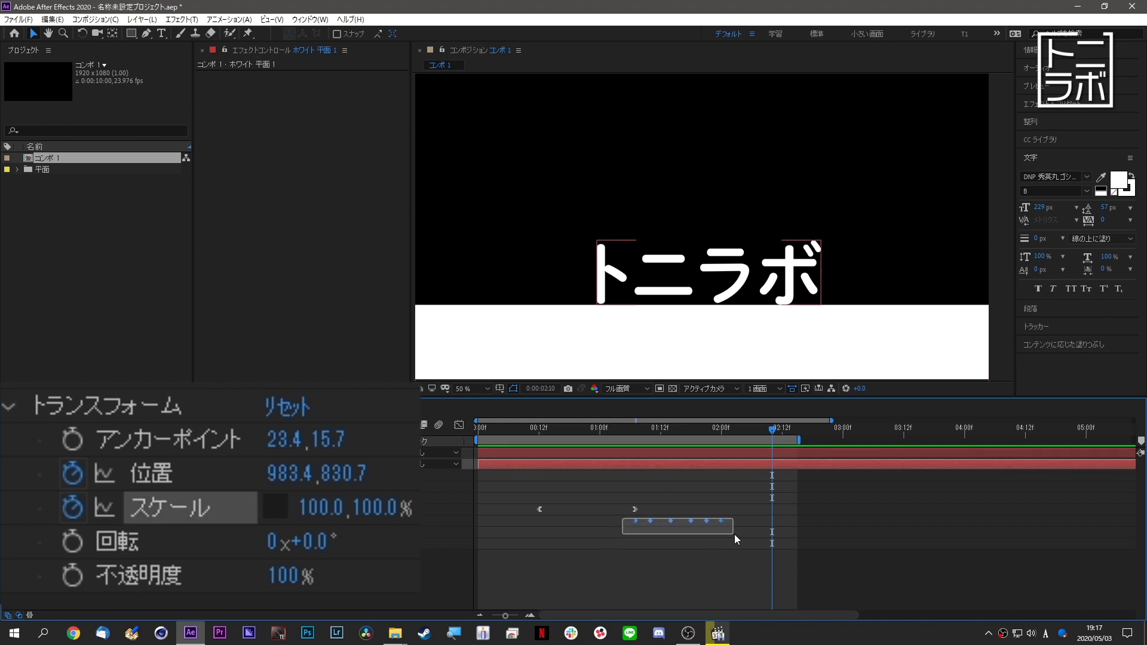
pyautogui.click(458, 425)
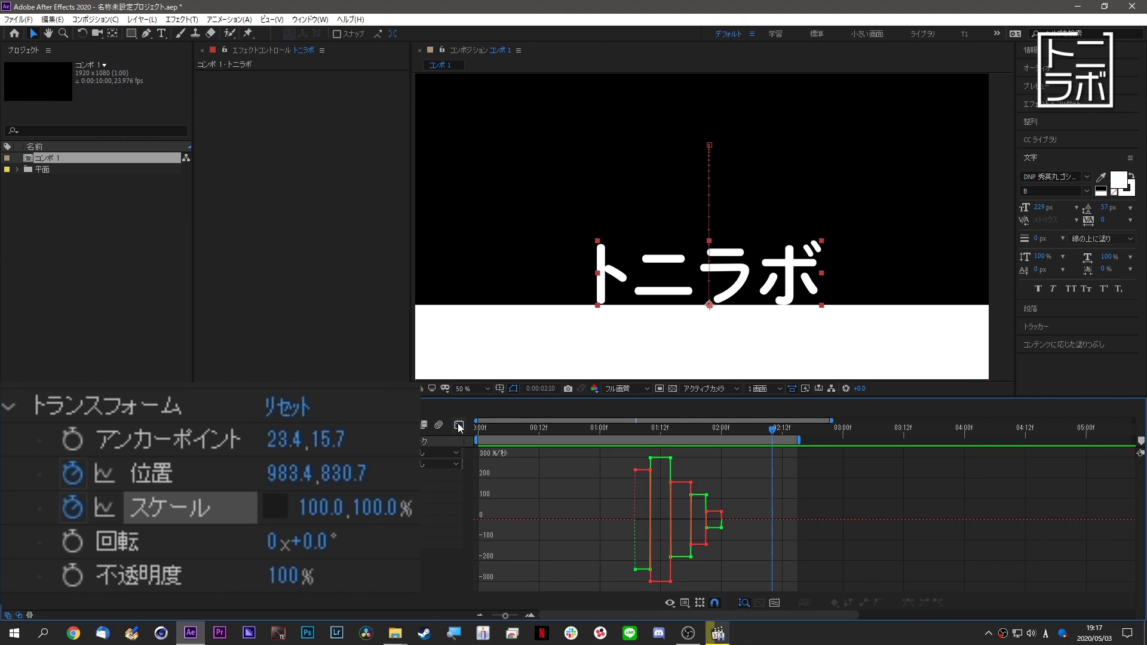
pyautogui.click(458, 424)
pyautogui.moveTo(623, 541); pyautogui.dragTo(731, 518)
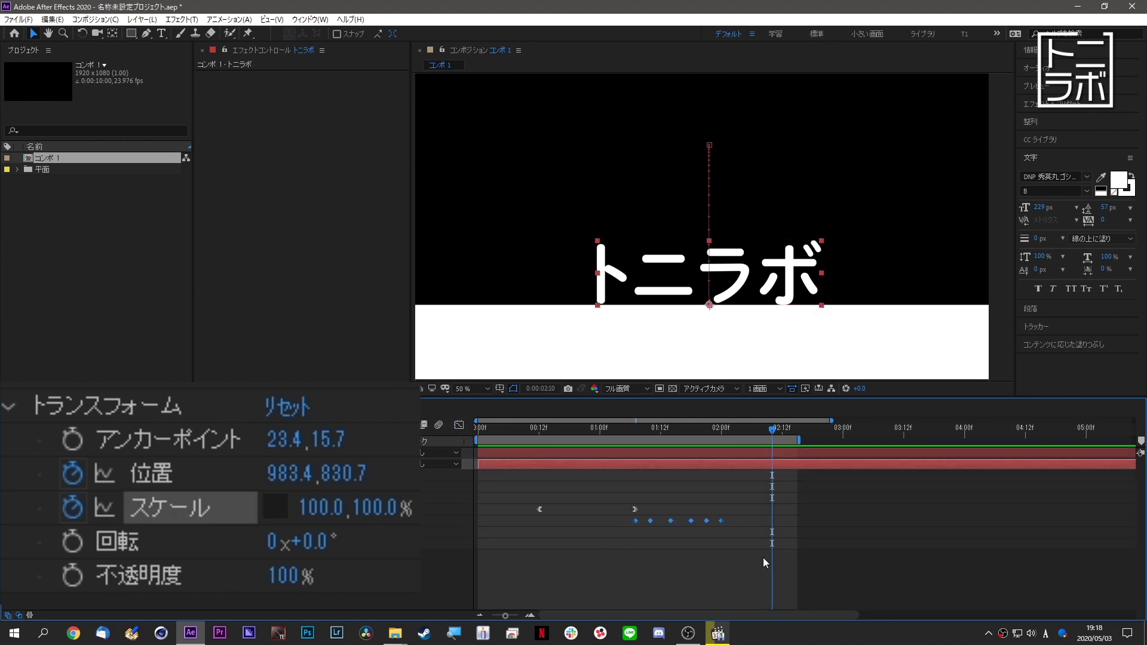
pyautogui.click(636, 521)
pyautogui.click(458, 424)
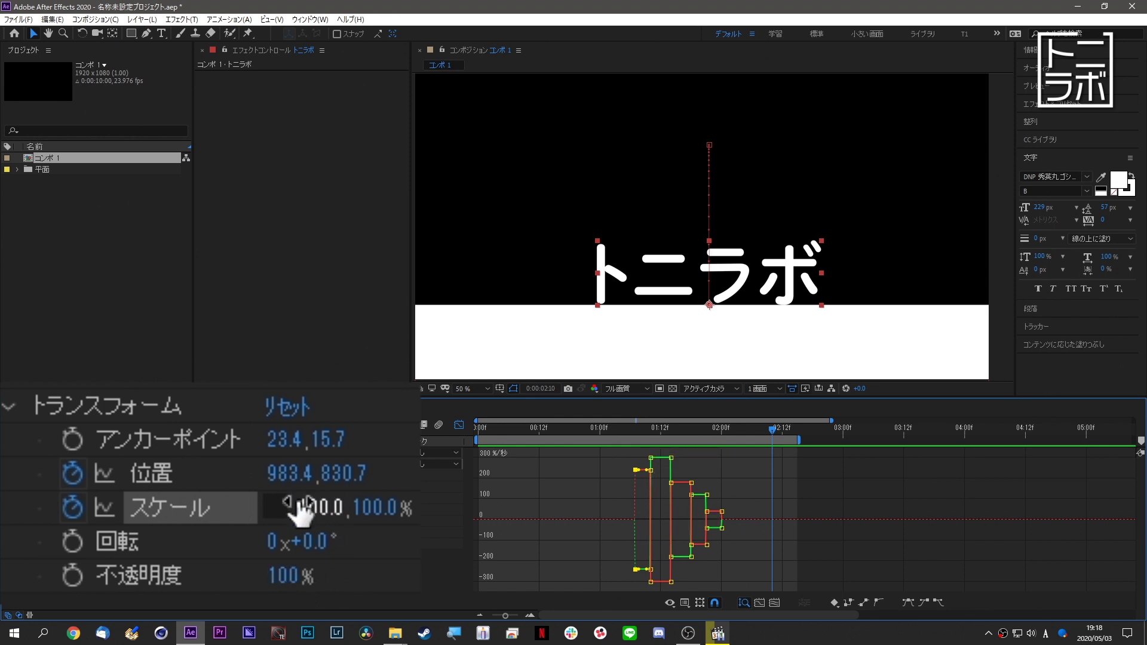
pyautogui.click(321, 507)
pyautogui.click(436, 543)
pyautogui.click(459, 425)
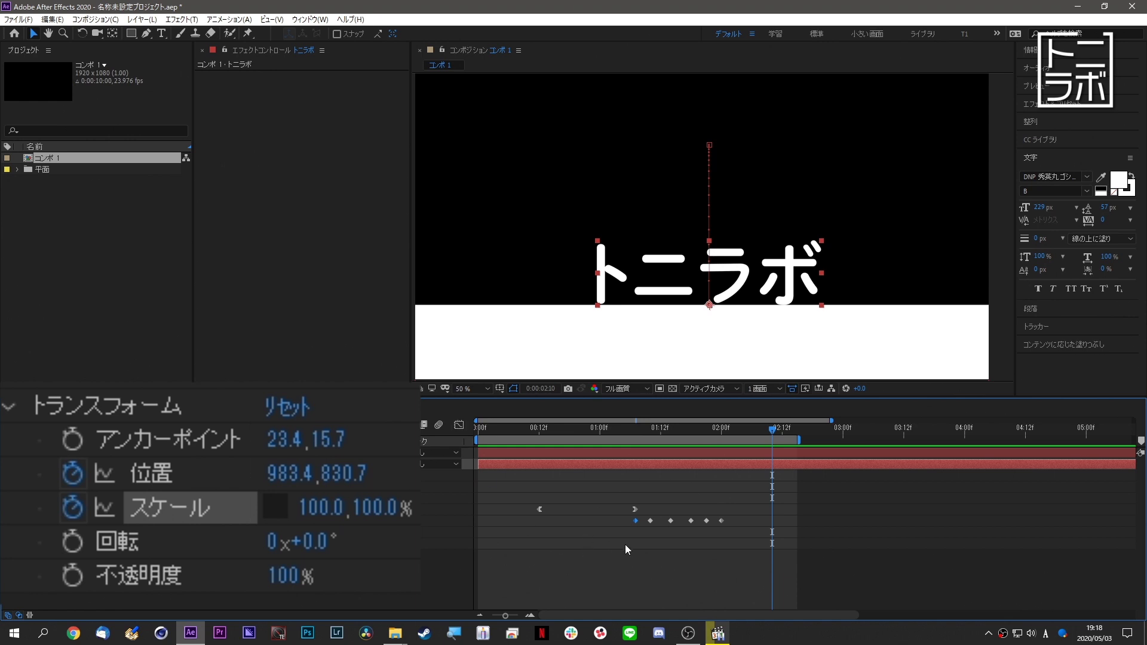
pyautogui.moveTo(625, 544); pyautogui.dragTo(740, 534)
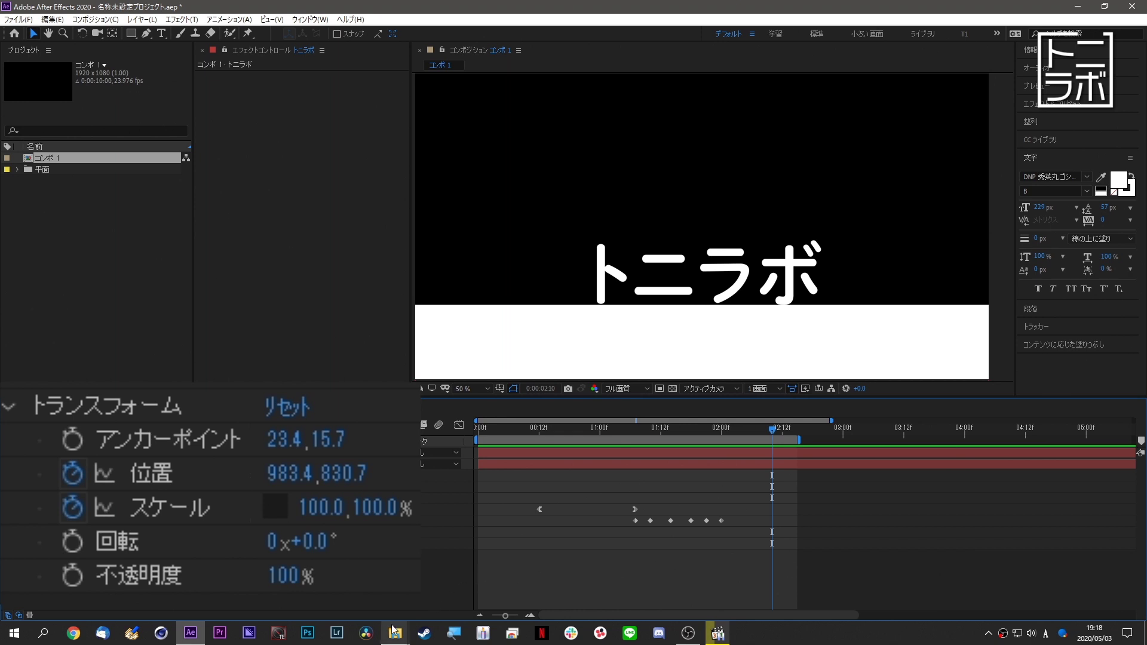
pyautogui.click(795, 568)
pyautogui.moveTo(614, 540); pyautogui.dragTo(751, 522)
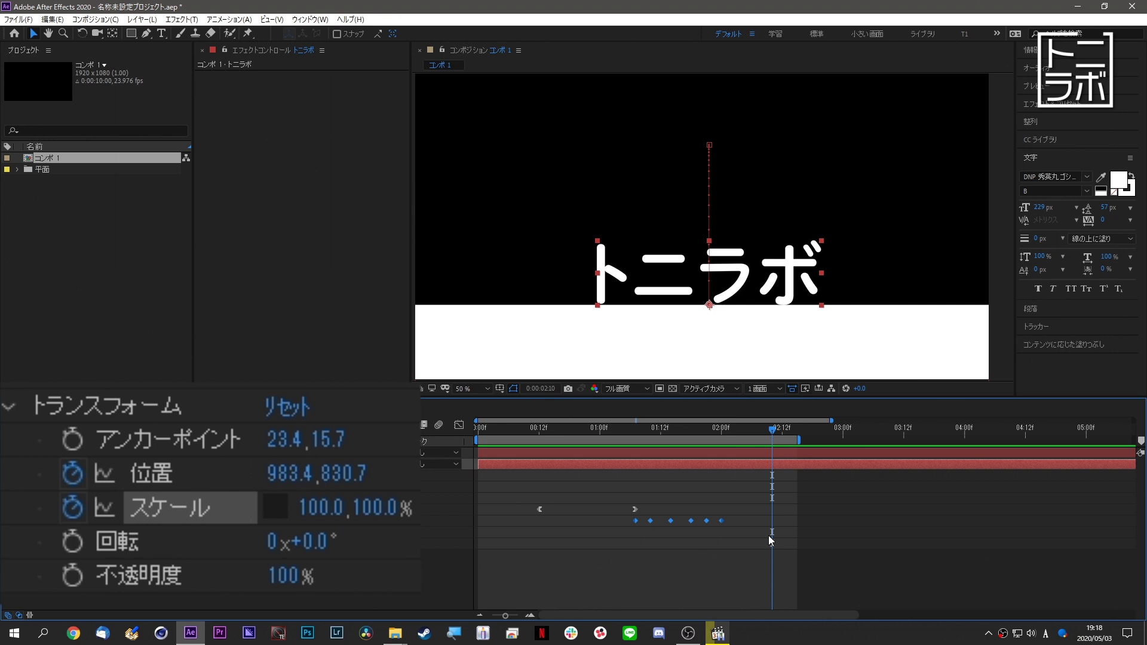
pyautogui.click(734, 543)
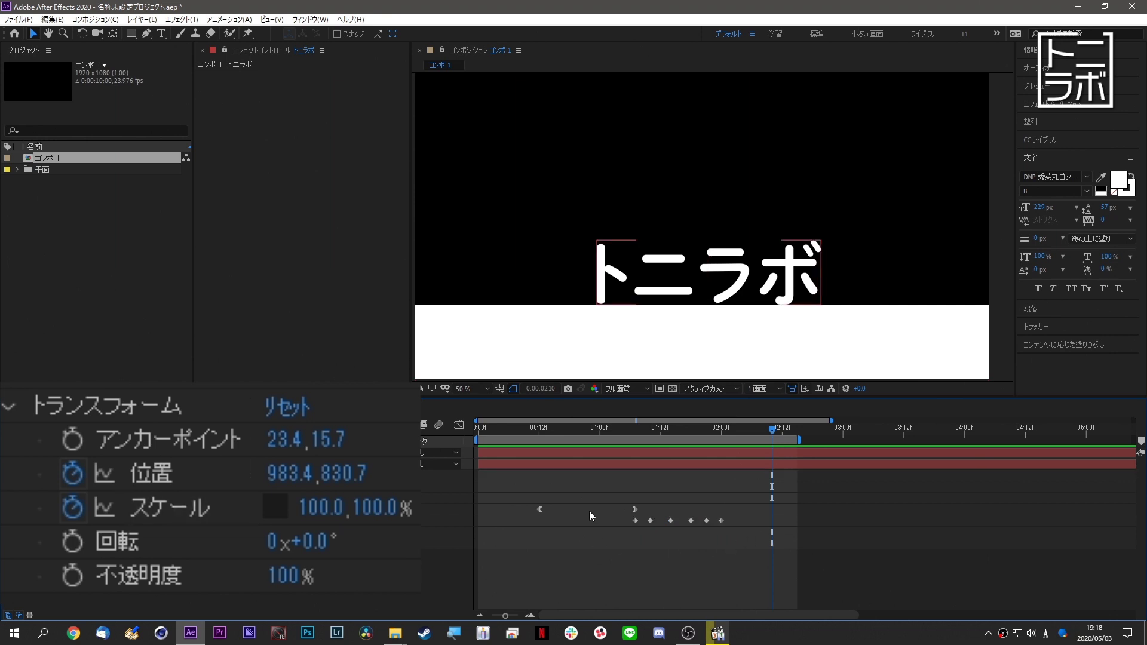
pyautogui.moveTo(626, 427); pyautogui.dragTo(668, 464)
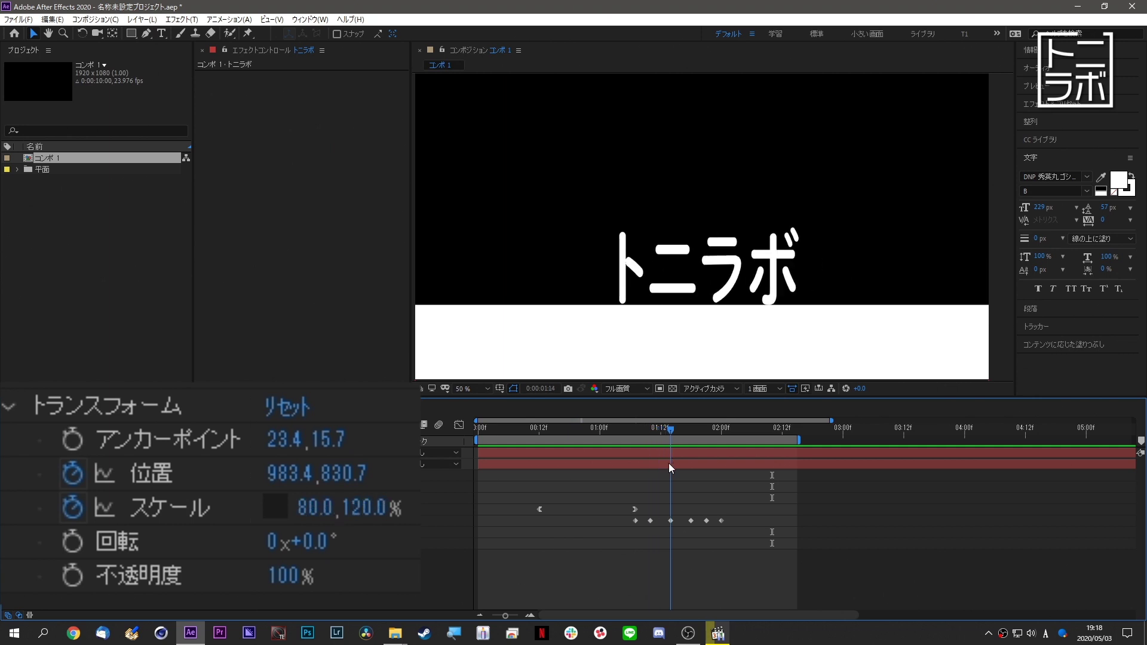
# Apply Easy Ease (F9) to all Scale keyframes and inspect their width and height curves in the Graph Editor.
pyautogui.moveTo(625, 540)
pyautogui.mouseDown()
pyautogui.moveTo(676, 543)
pyautogui.moveTo(730, 522)
pyautogui.mouseUp()
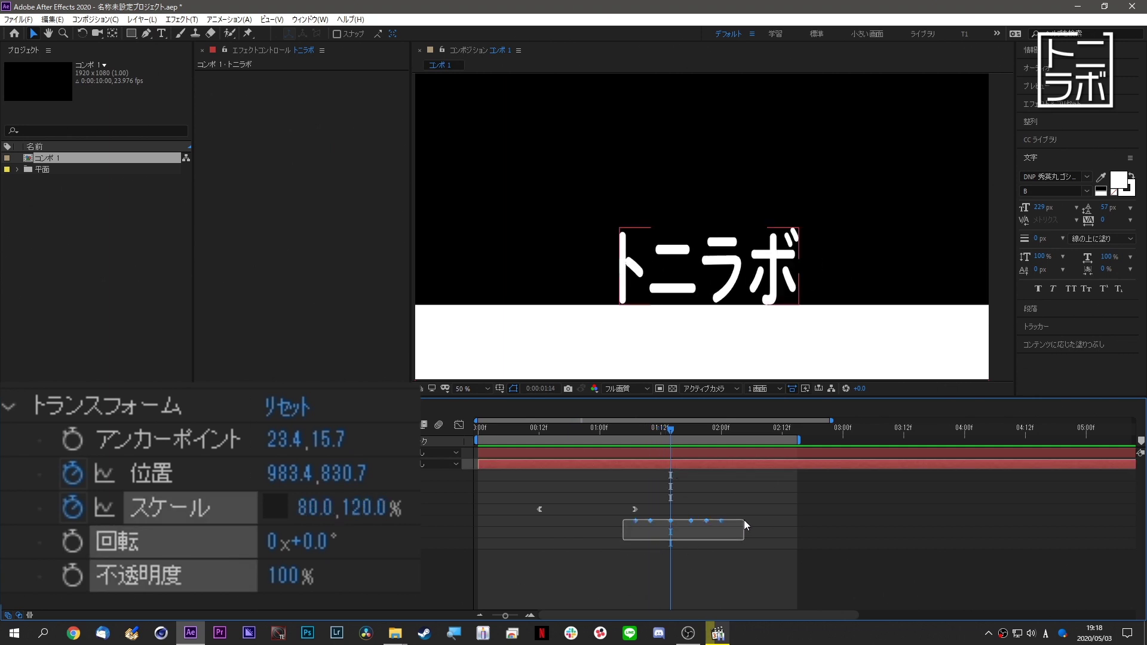
pyautogui.moveTo(730, 523); pyautogui.dragTo(733, 521)
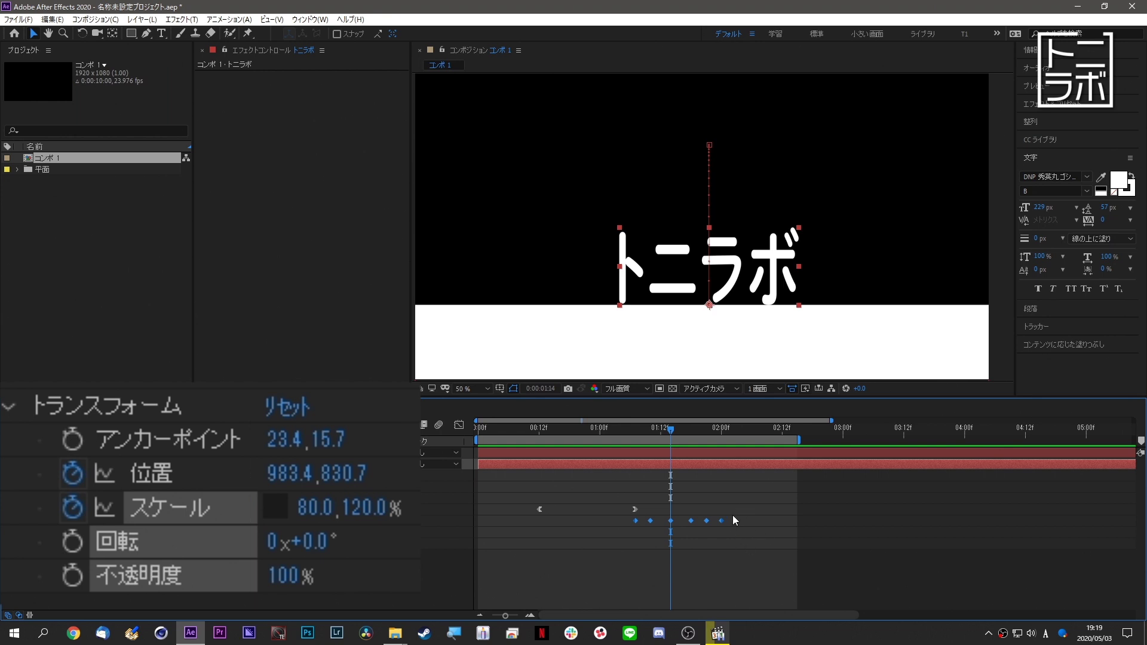
pyautogui.press('F9')
pyautogui.click(462, 426)
pyautogui.moveTo(633, 434)
pyautogui.mouseDown()
pyautogui.moveTo(615, 450)
pyautogui.moveTo(651, 467)
pyautogui.mouseUp()
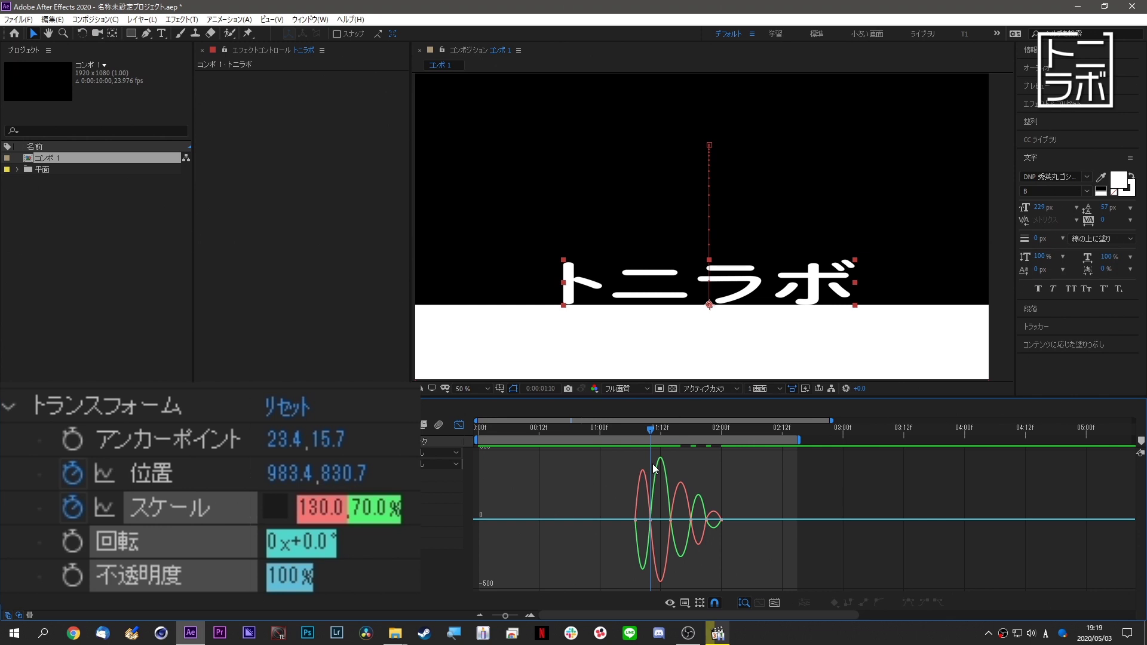
pyautogui.moveTo(651, 467); pyautogui.dragTo(656, 469)
pyautogui.press('space')
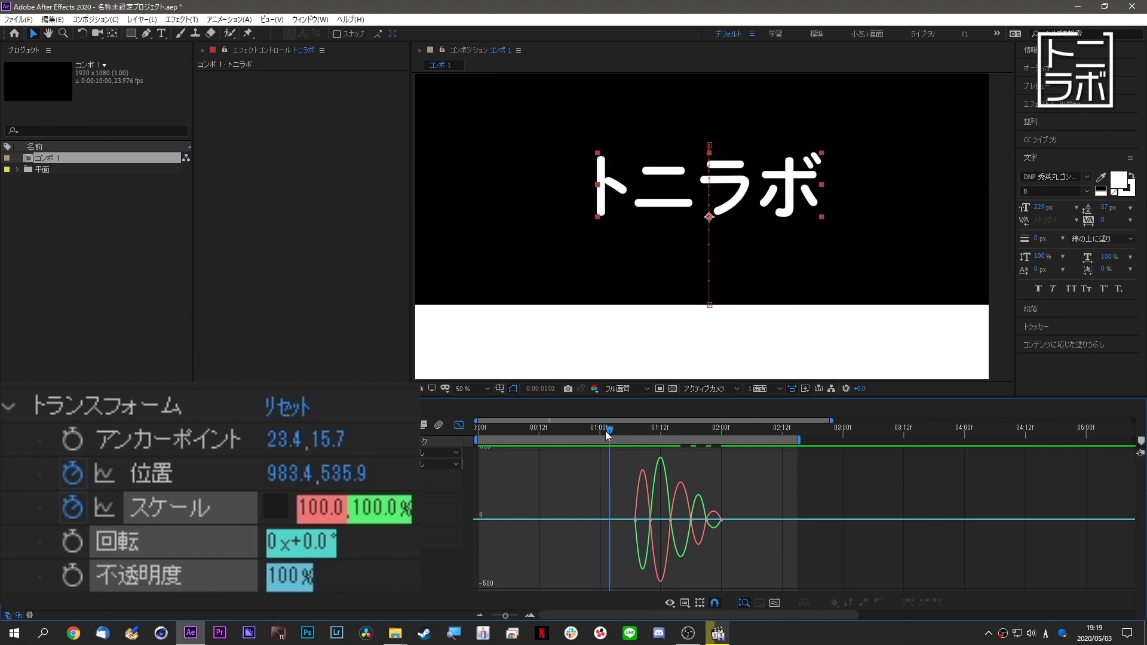